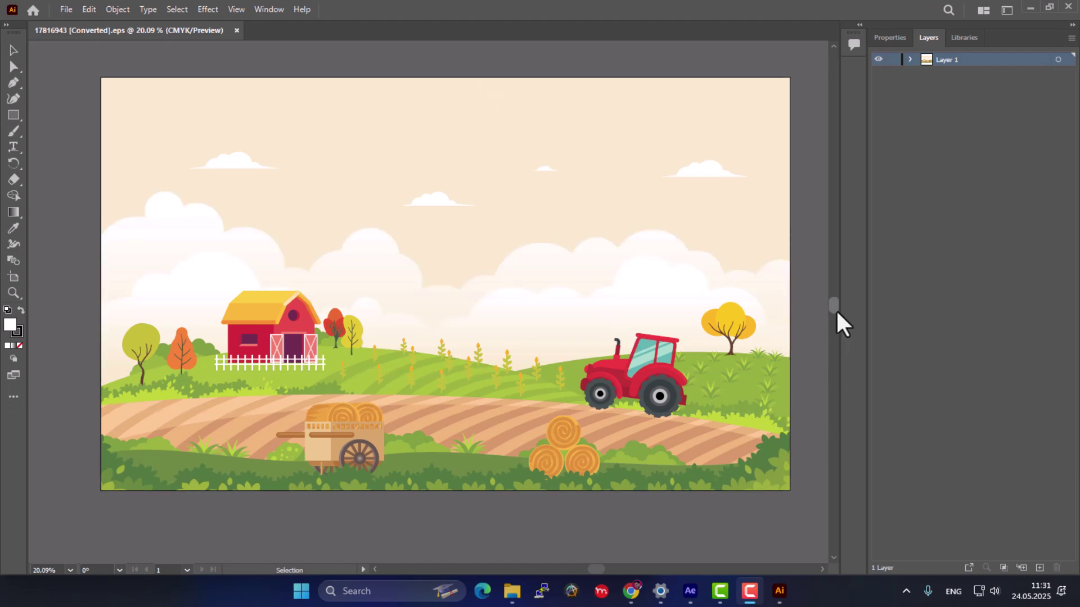
pyautogui.moveTo(837, 308)
pyautogui.mouseDown()
pyautogui.moveTo(839, 298)
pyautogui.moveTo(842, 310)
pyautogui.mouseUp()
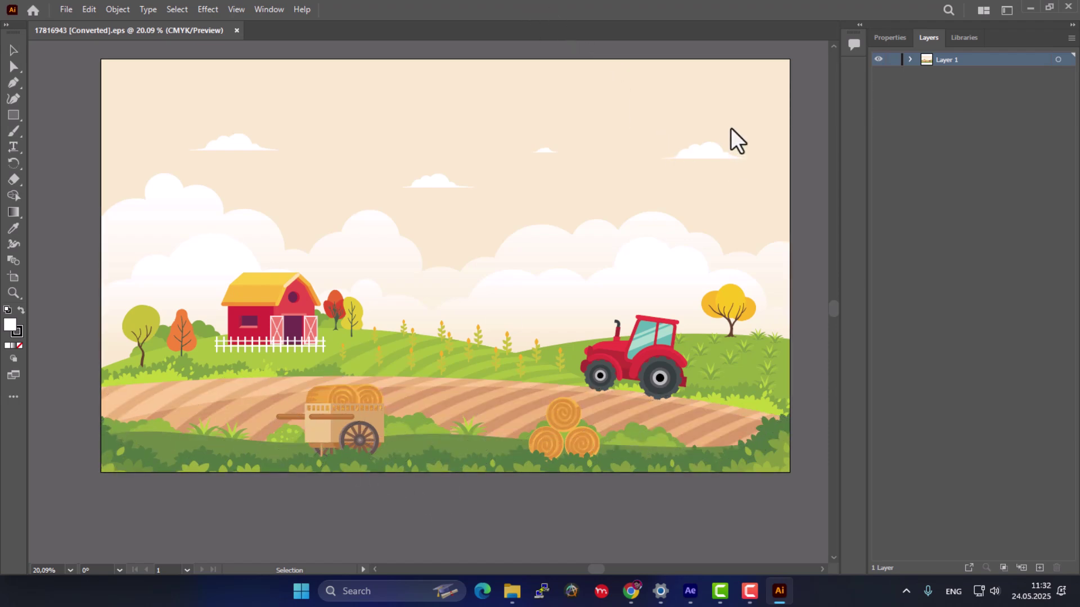
pyautogui.press('F10')
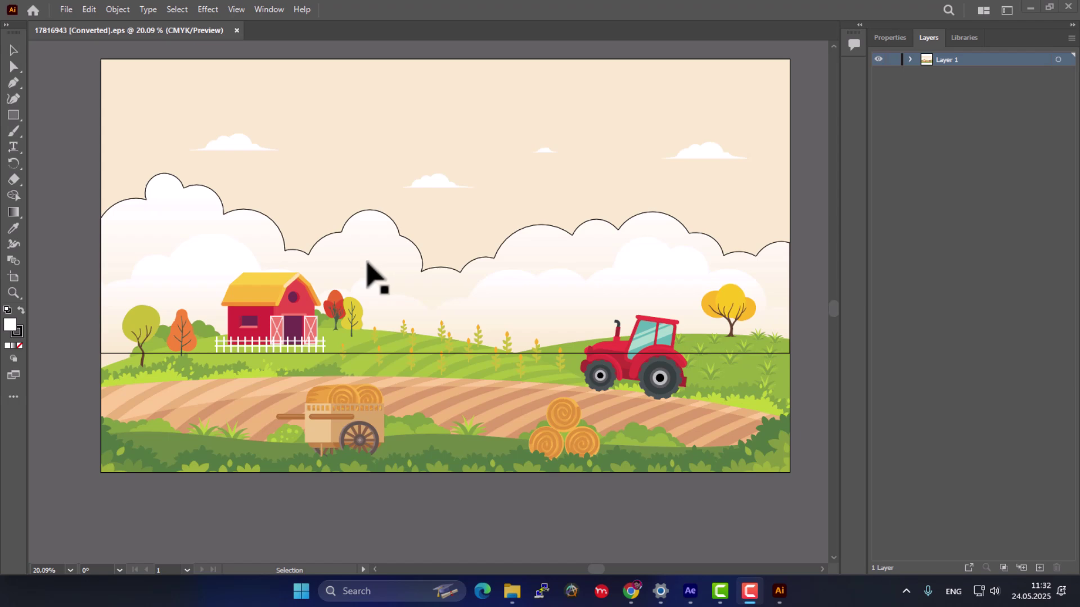
pyautogui.scroll(-2, 374, 275)
pyautogui.scroll(3, 784, 483)
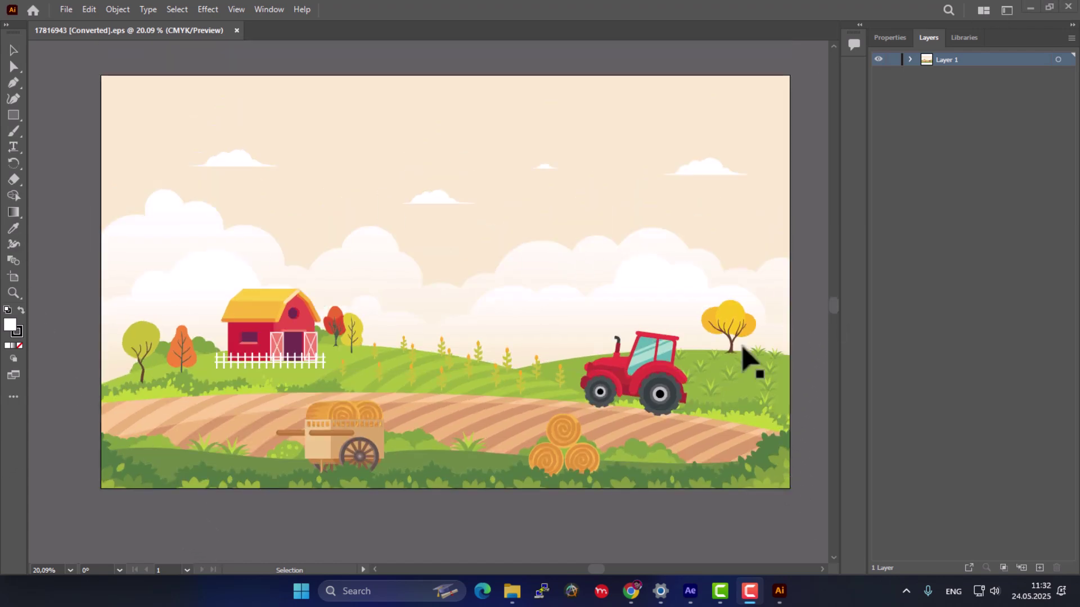
# Close the Compressed folder window and bring up the 22-motion folder.
pyautogui.moveTo(512, 592)
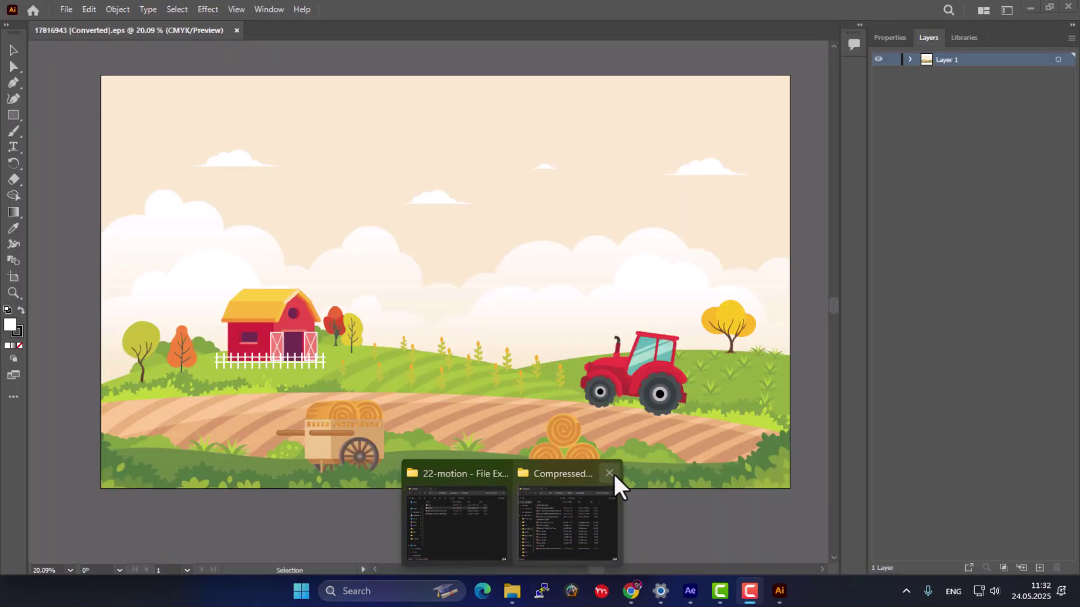
pyautogui.click(610, 474)
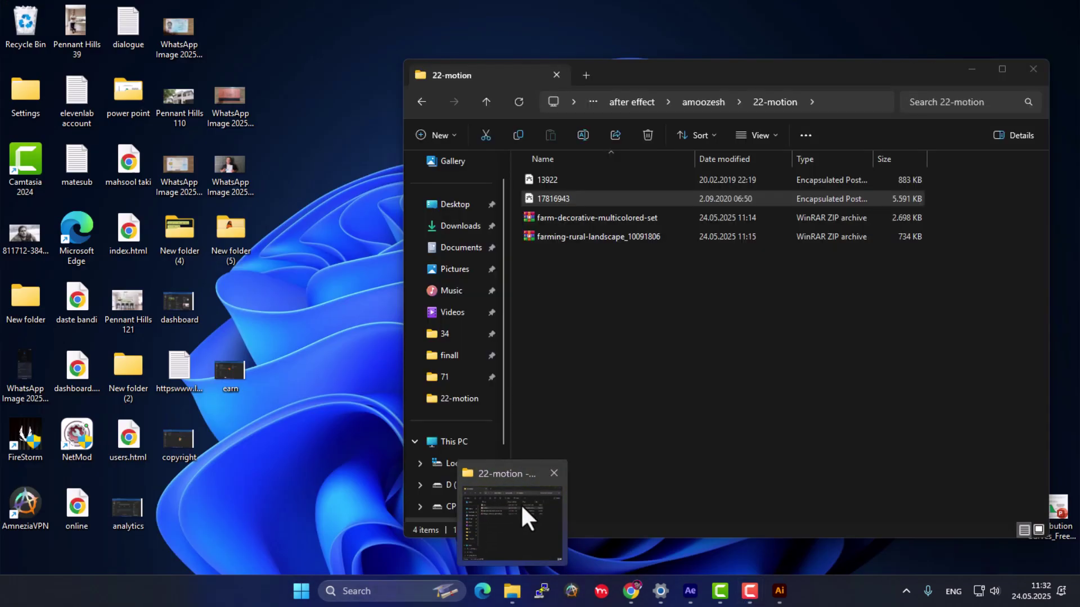
pyautogui.click(521, 504)
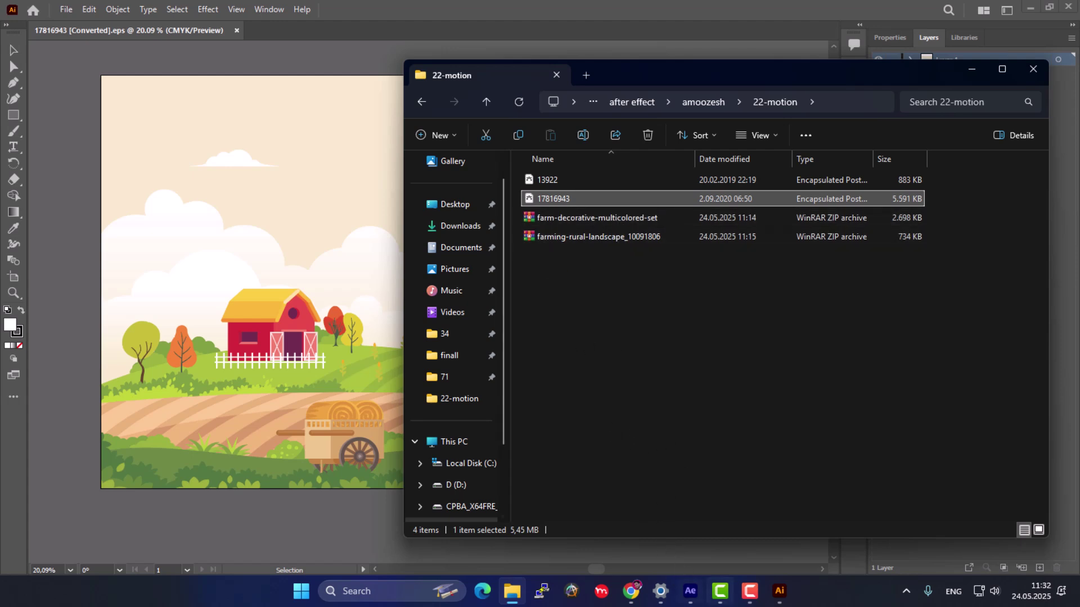
# Switch to After Effects and create a new 1280x720 composition at 29,97 fps with a duration of 0;00;21;04.
pyautogui.click(690, 590)
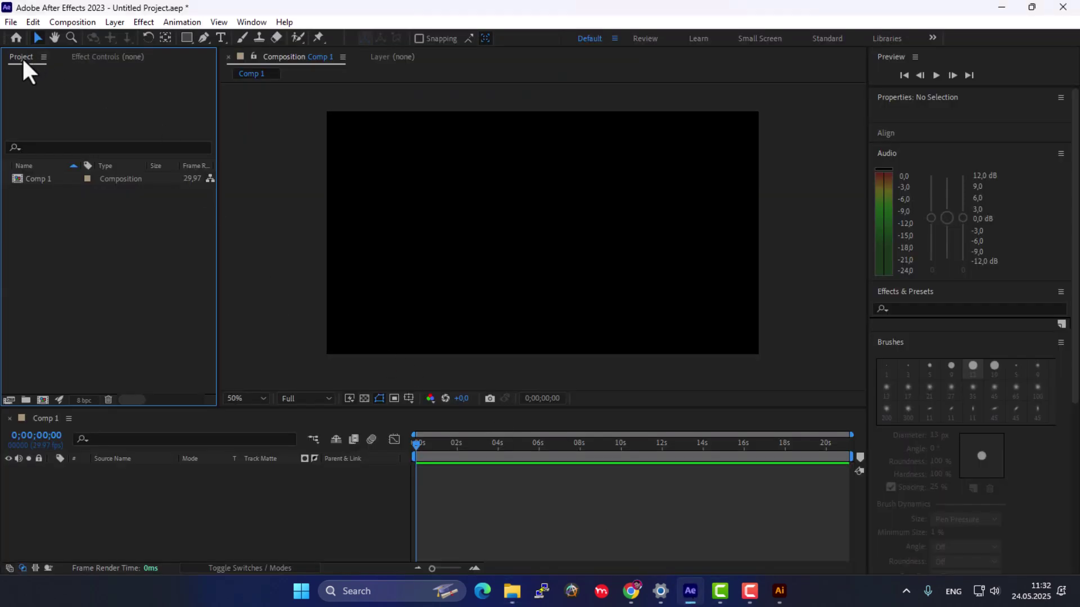
pyautogui.click(10, 22)
pyautogui.moveTo(18, 38)
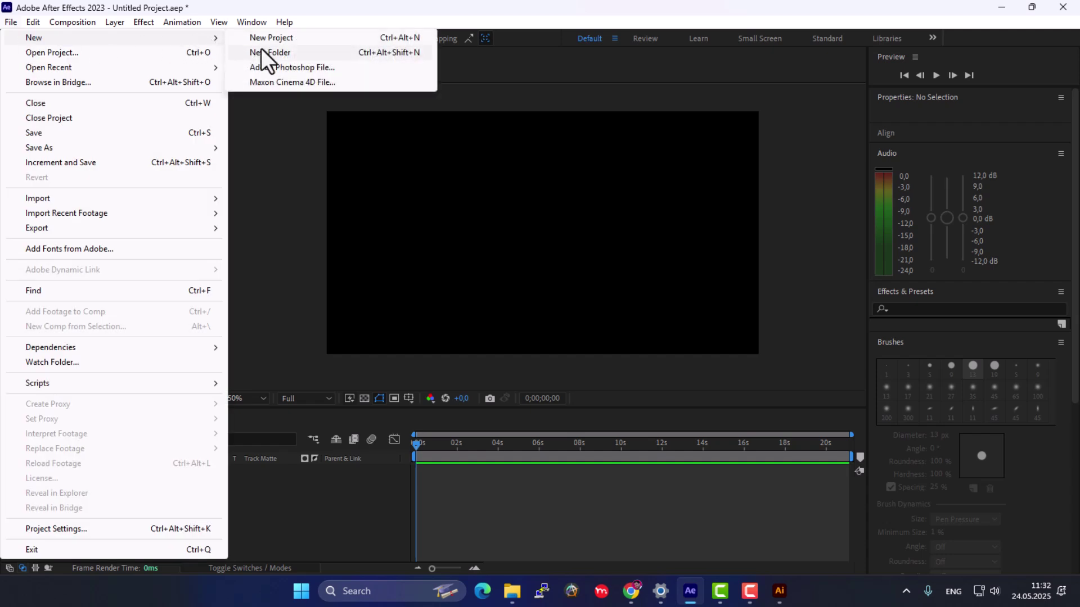
pyautogui.moveTo(69, 27)
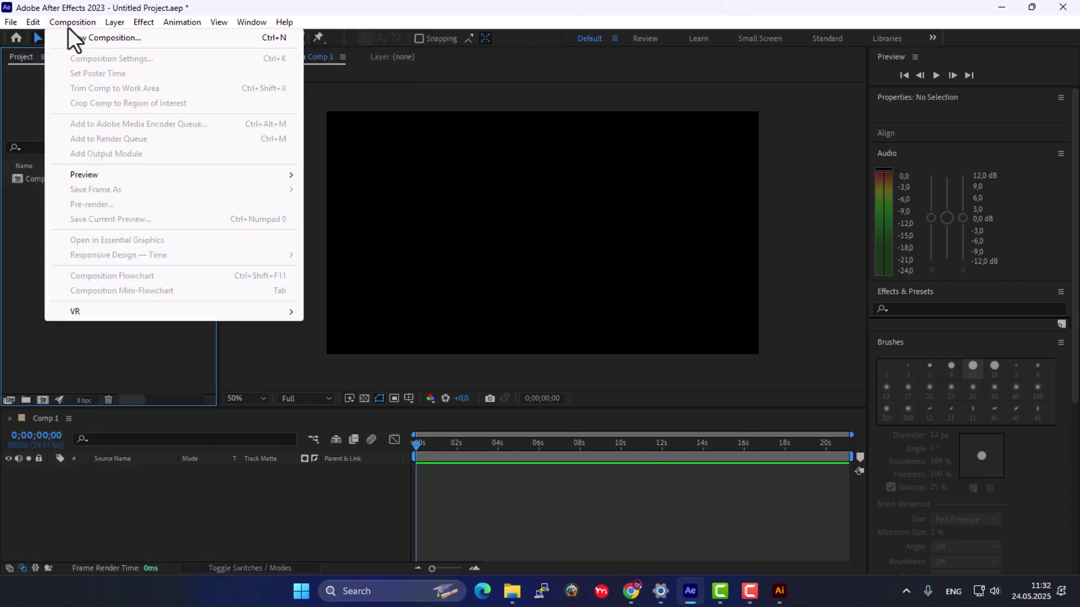
pyautogui.click(99, 37)
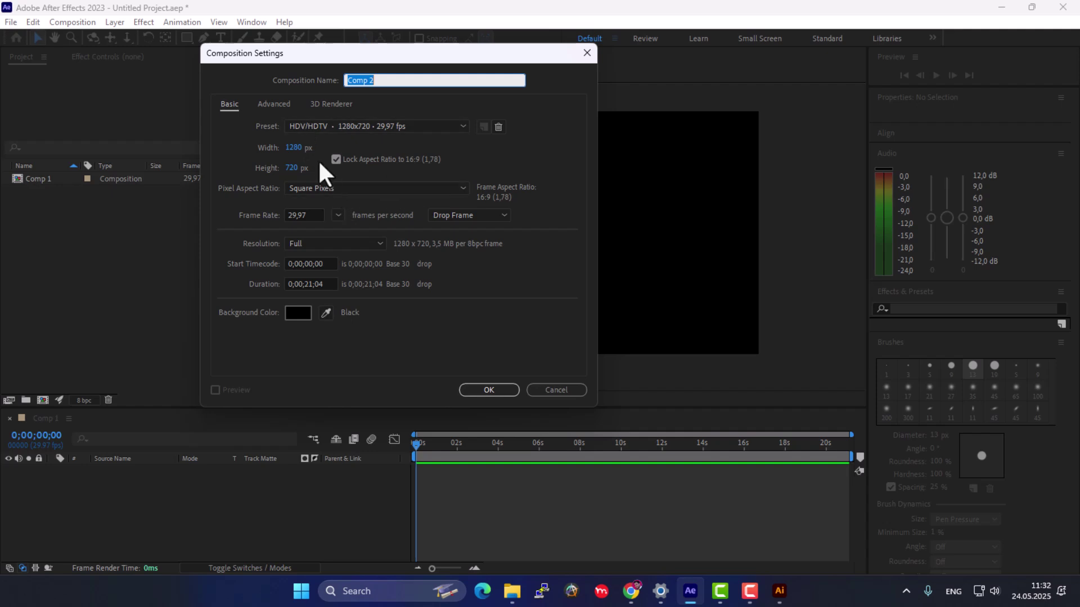
pyautogui.click(489, 390)
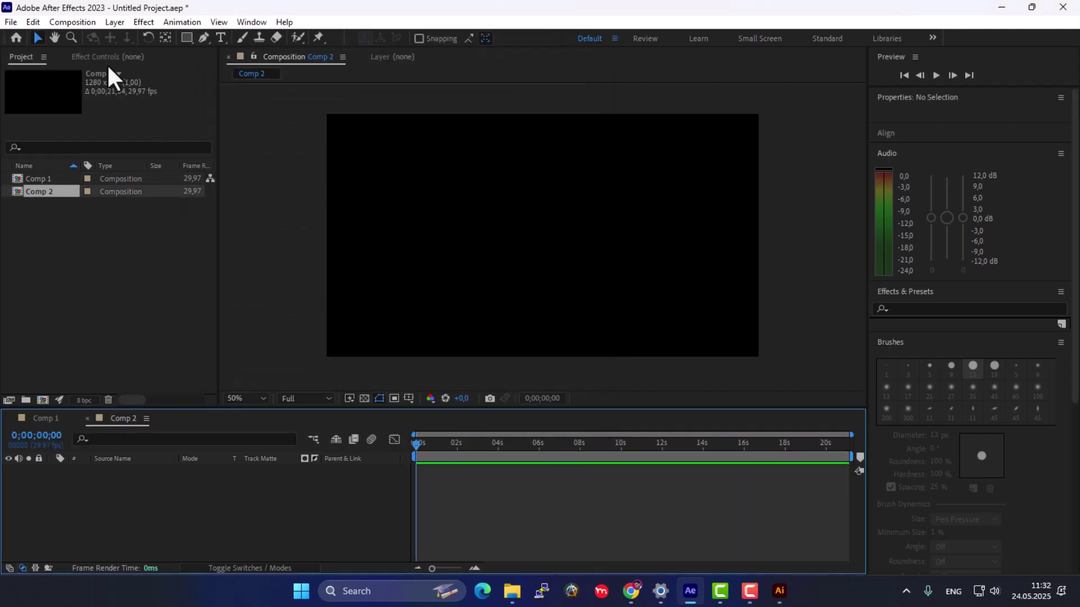
# Close the Comp 1 timeline and delete Comp 1 from the project.
pyautogui.click(9, 418)
pyautogui.click(39, 179)
pyautogui.press('Delete')
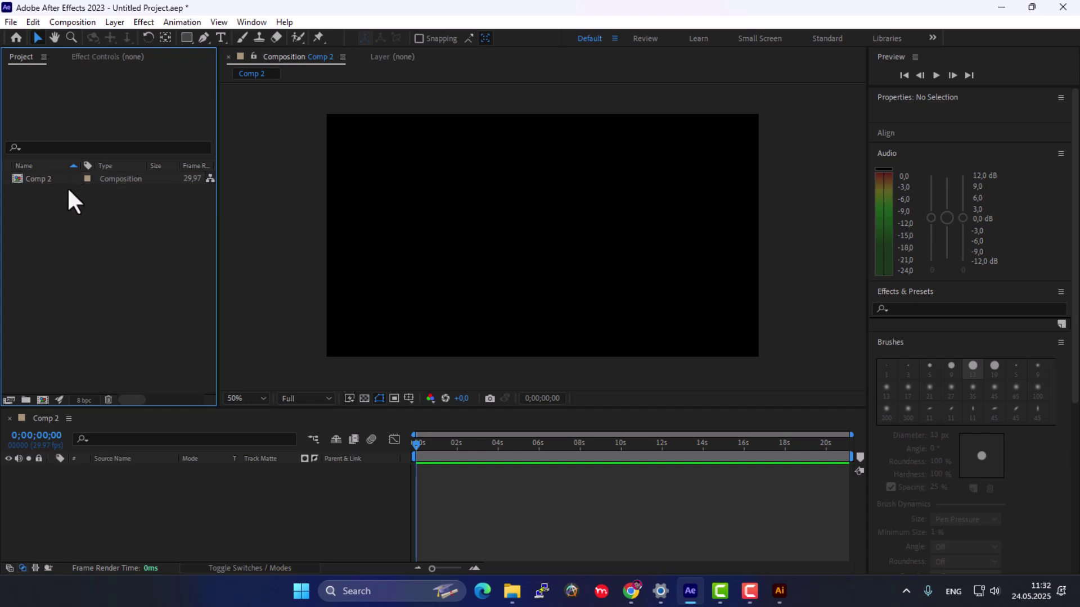
# Review the duration in the Comp 2 composition settings and close them without changing anything.
pyautogui.click(223, 502)
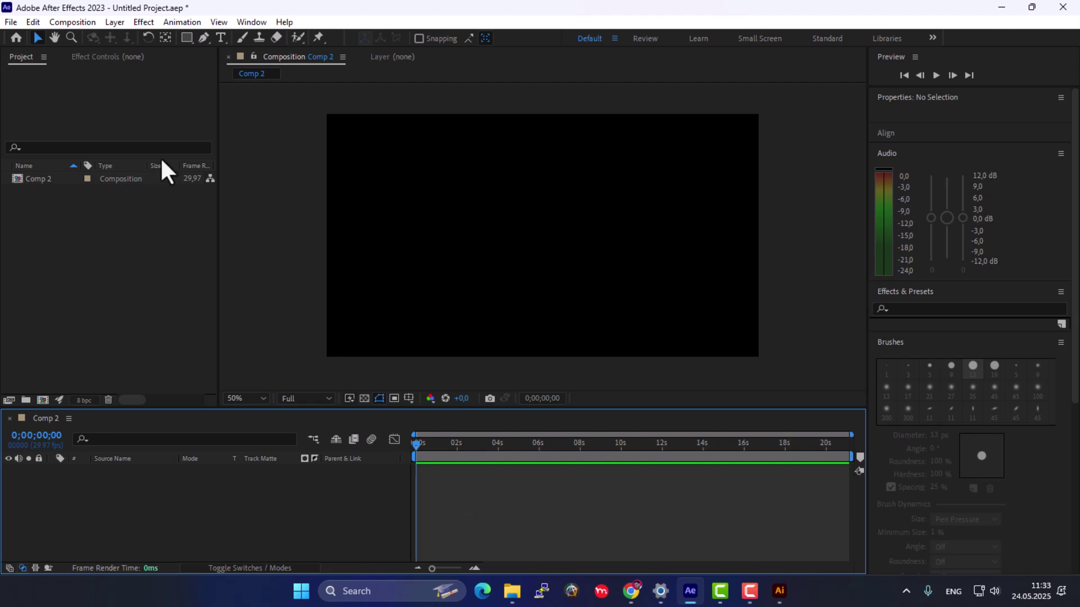
pyautogui.click(85, 23)
pyautogui.click(127, 56)
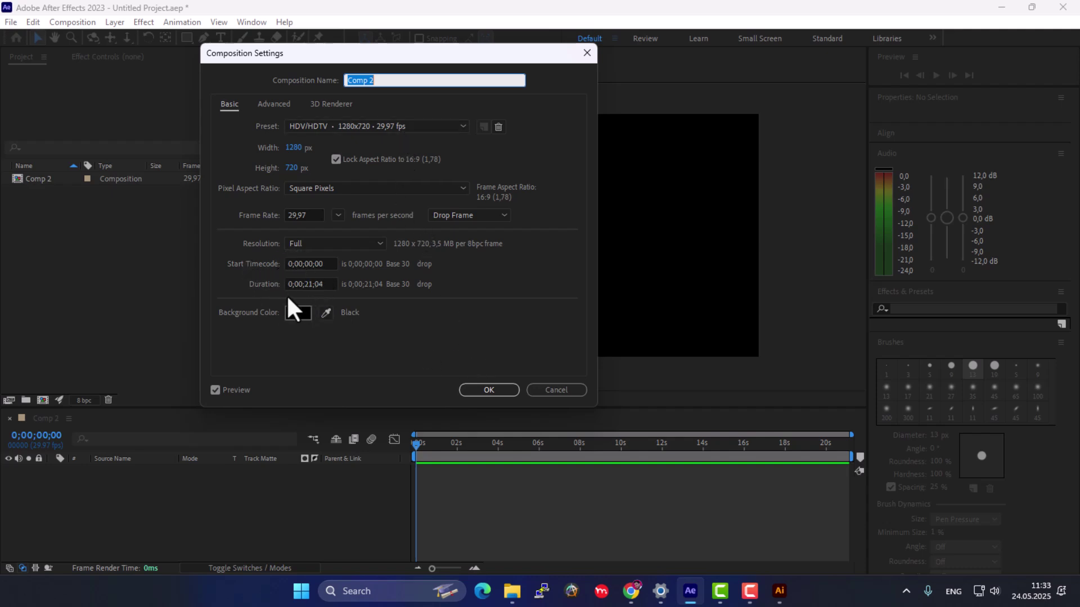
pyautogui.doubleClick(313, 284)
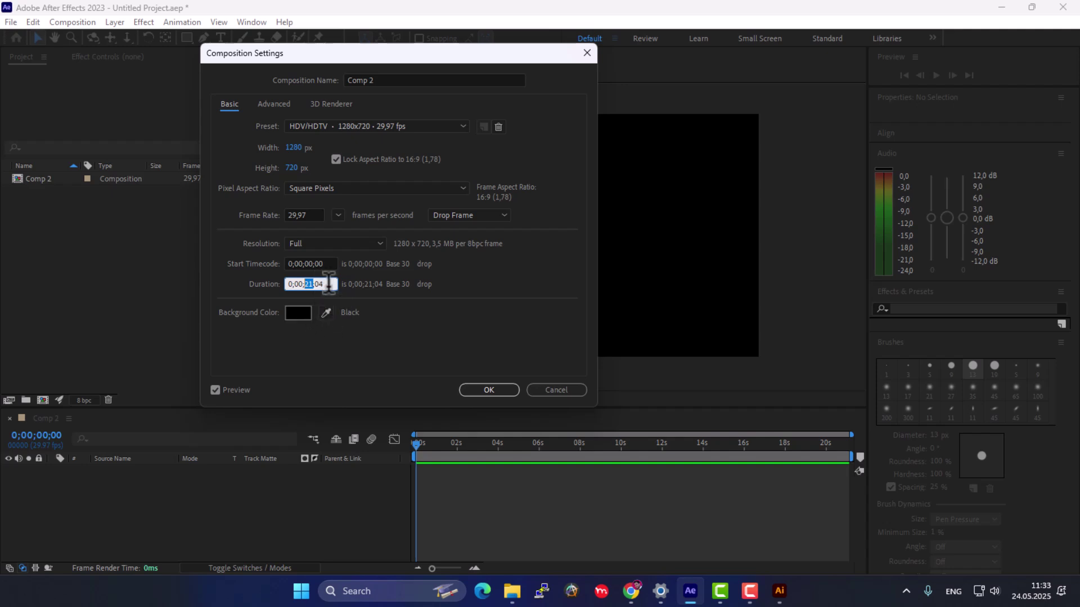
pyautogui.click(326, 284)
pyautogui.click(544, 390)
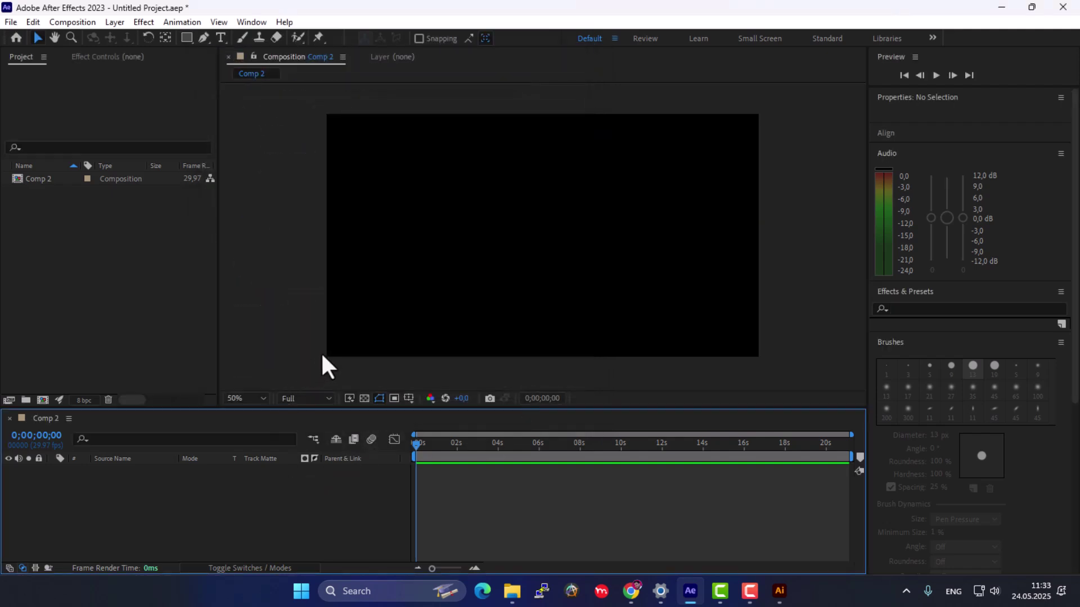
# Import 17816943.eps from the 22-motion folder into the project and add it to Comp 2 as a layer.
pyautogui.click(511, 591)
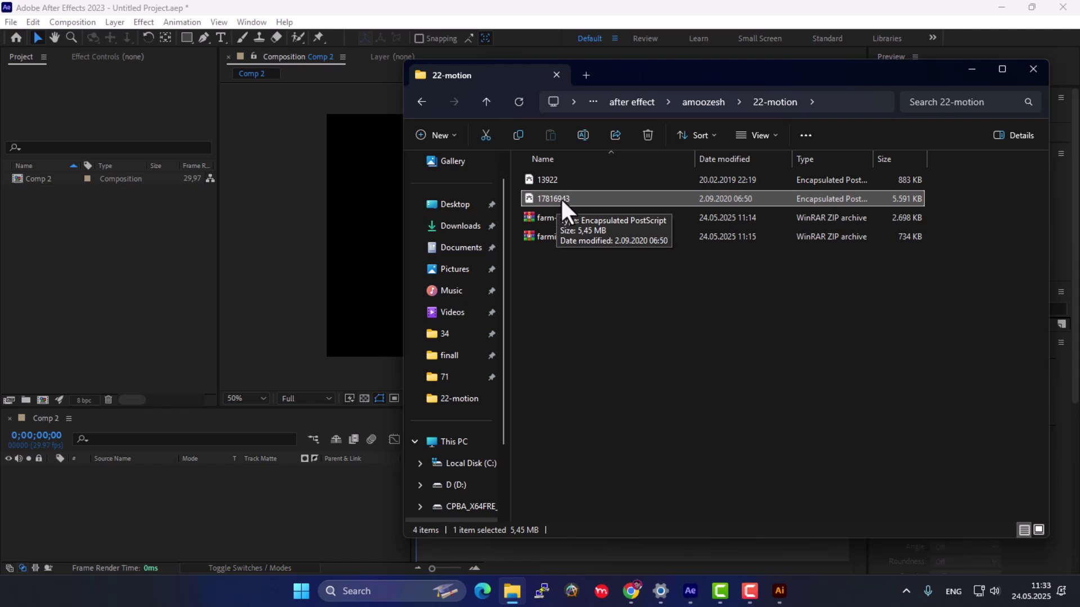
pyautogui.moveTo(560, 197); pyautogui.dragTo(93, 272)
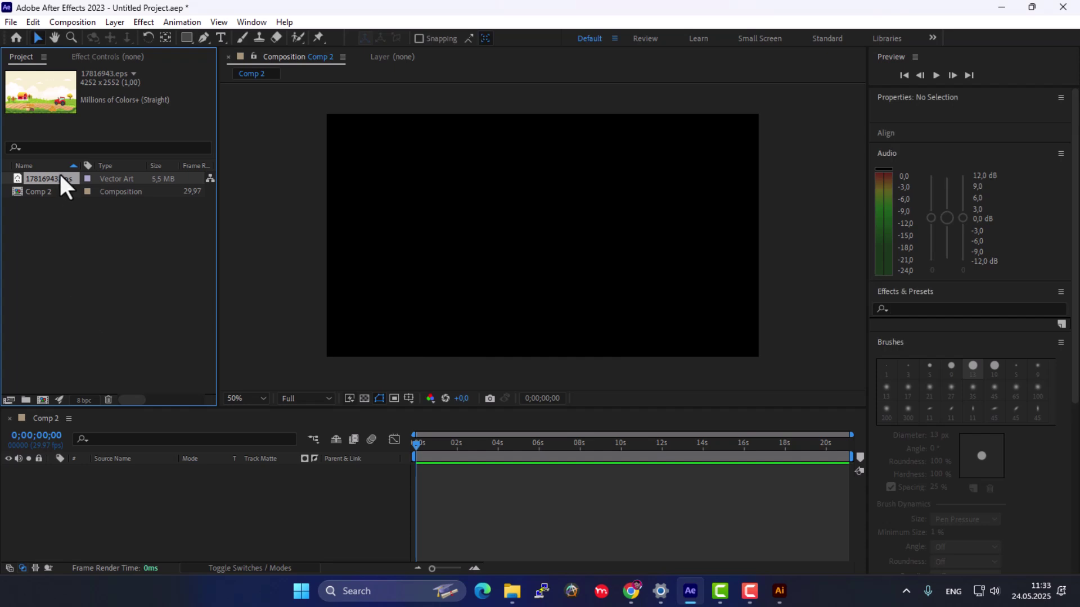
pyautogui.moveTo(62, 180); pyautogui.dragTo(148, 498)
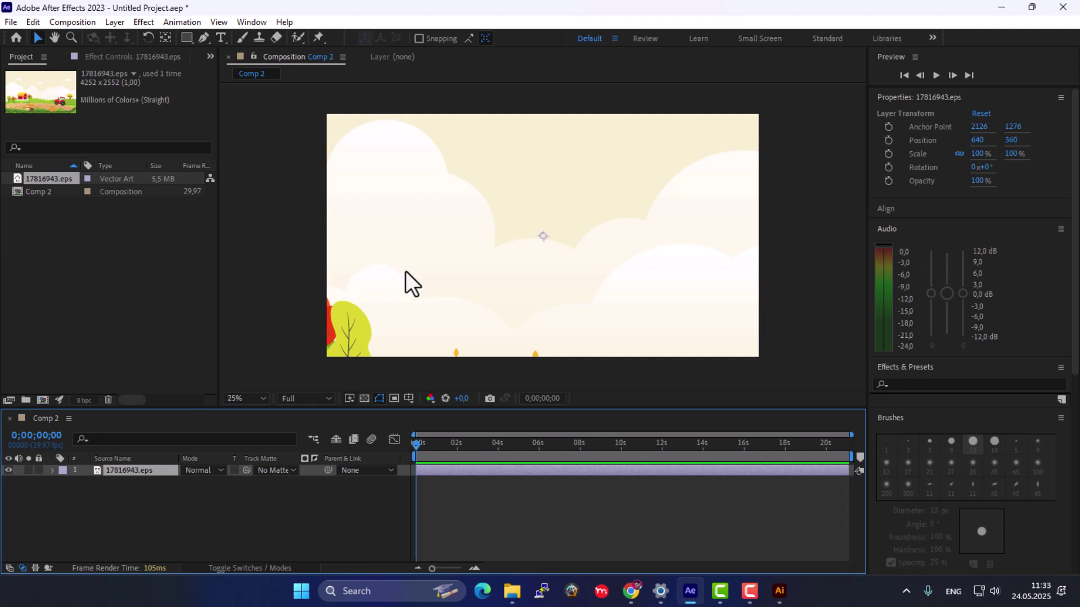
# Scale the farm artwork layer down to 30% so it fits the composition frame.
pyautogui.press(',')
pyautogui.press(',')
pyautogui.moveTo(633, 235); pyautogui.dragTo(569, 236)
pyautogui.scroll(5, 561, 243)
pyautogui.scroll(-4, 558, 246)
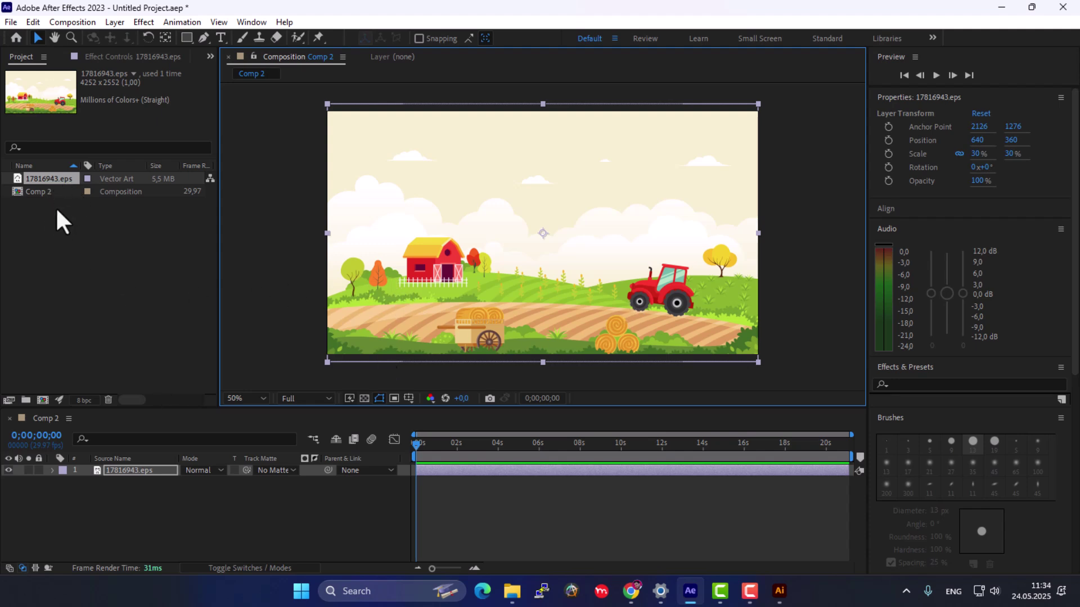
# Delete the 17816943.eps layer from Comp 2 and remove its footage from the project.
pyautogui.click(124, 496)
pyautogui.click(120, 469)
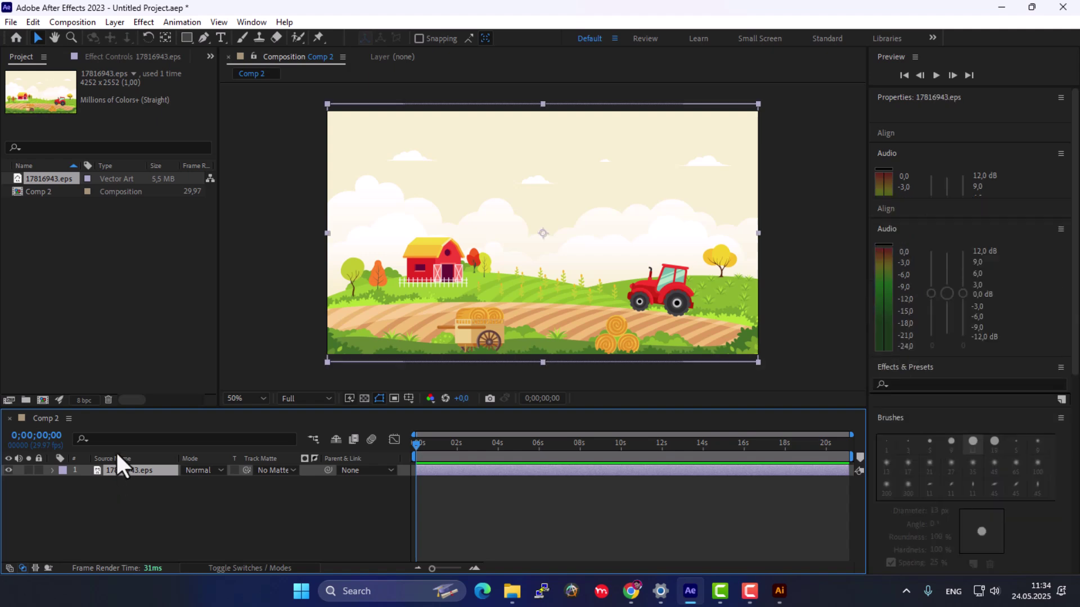
pyautogui.press('Delete')
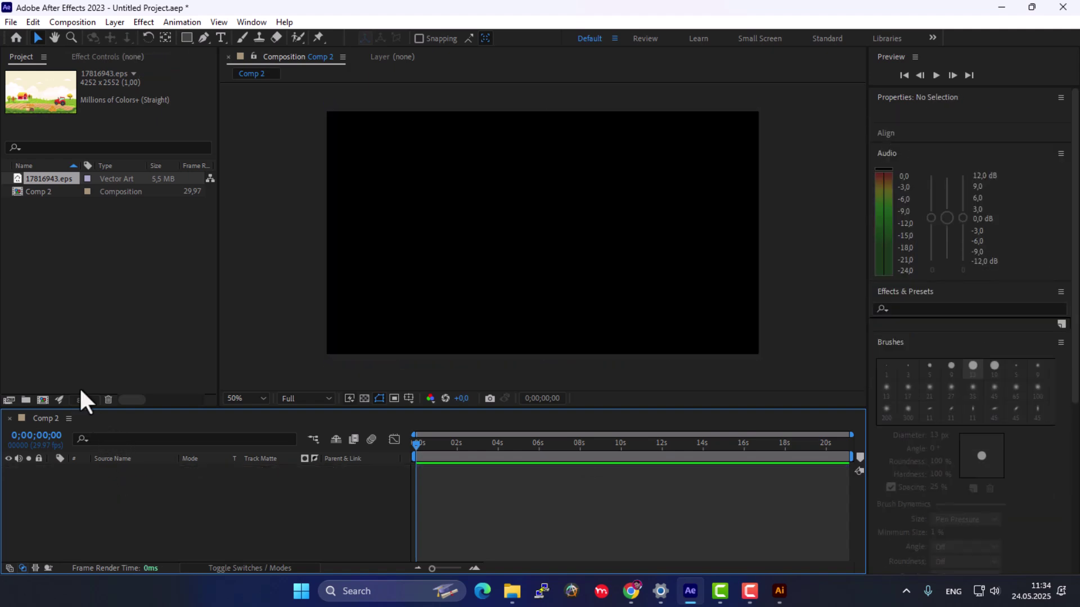
pyautogui.click(33, 189)
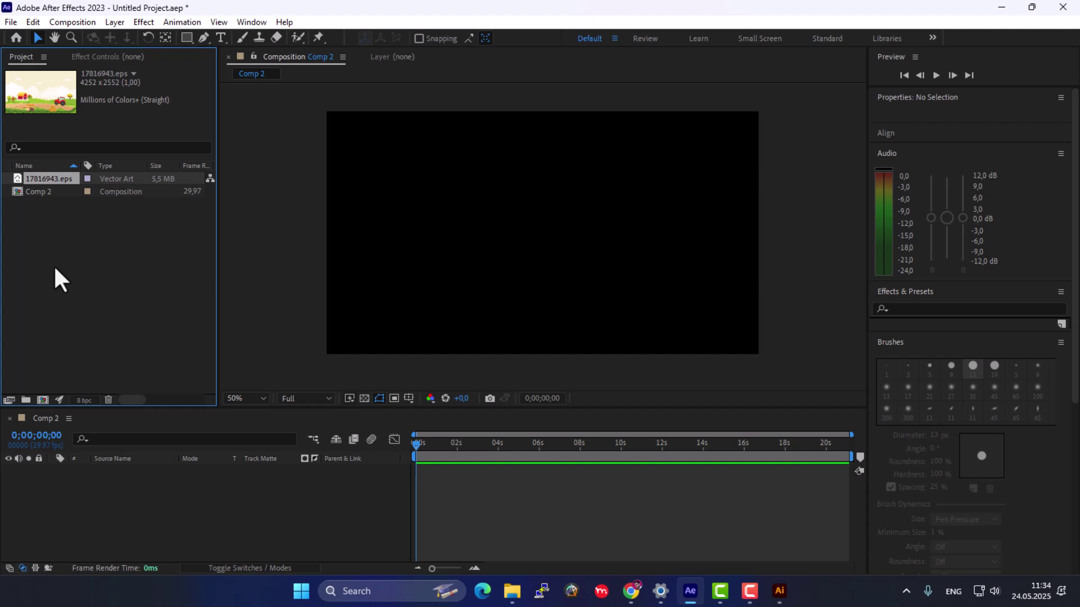
pyautogui.press('Delete')
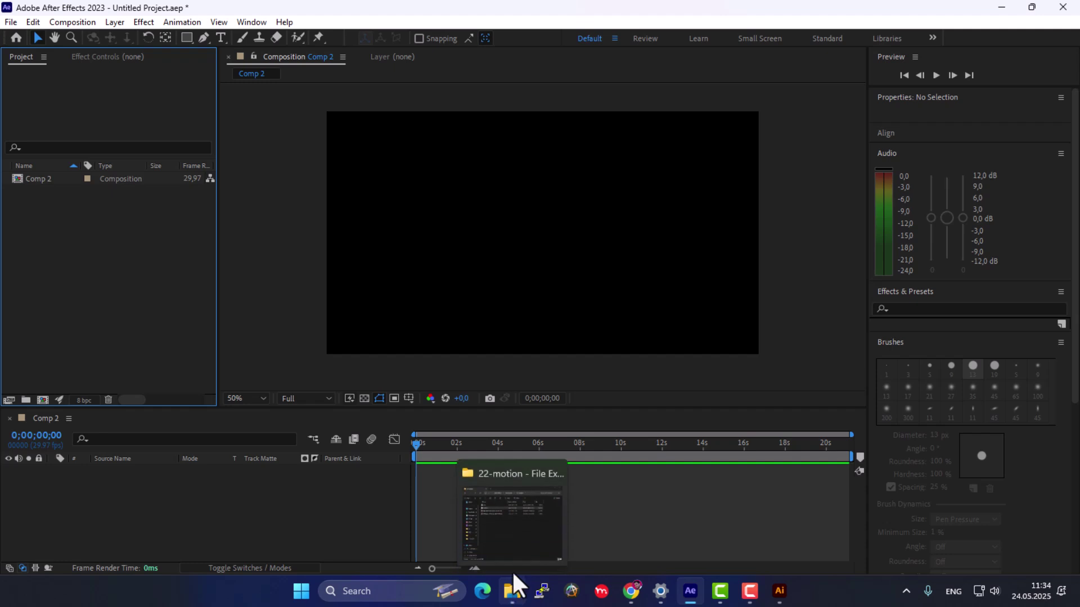
# Switch to Illustrator and save the farm artwork as "17816943 [Converted]" in Adobe Illustrator (*.AI) format, Illustrator 2020 version, in the 22-motion folder.
pyautogui.click(512, 590)
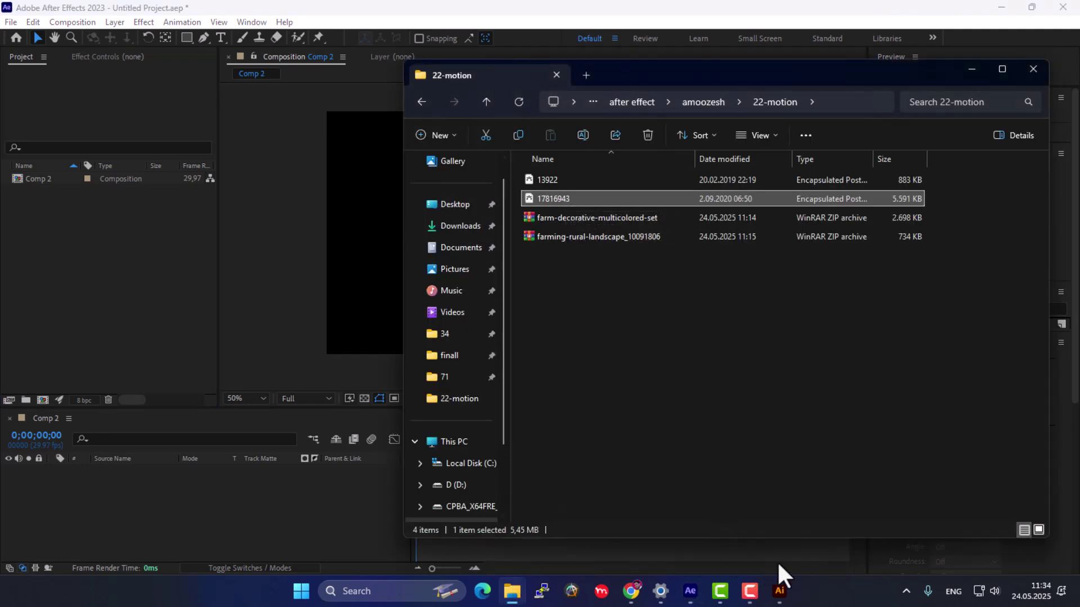
pyautogui.click(779, 590)
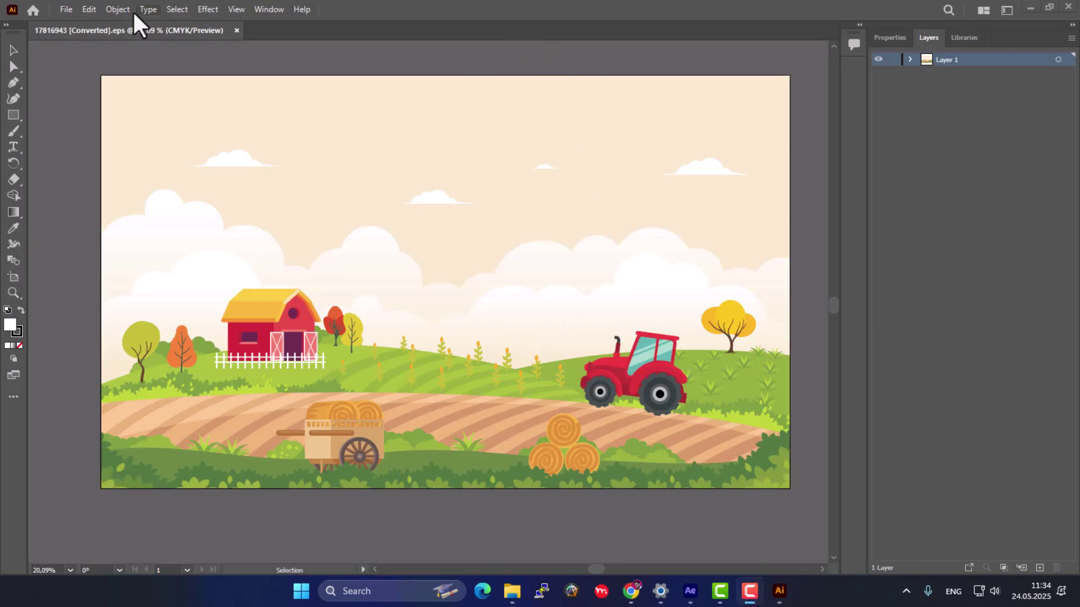
pyautogui.click(63, 11)
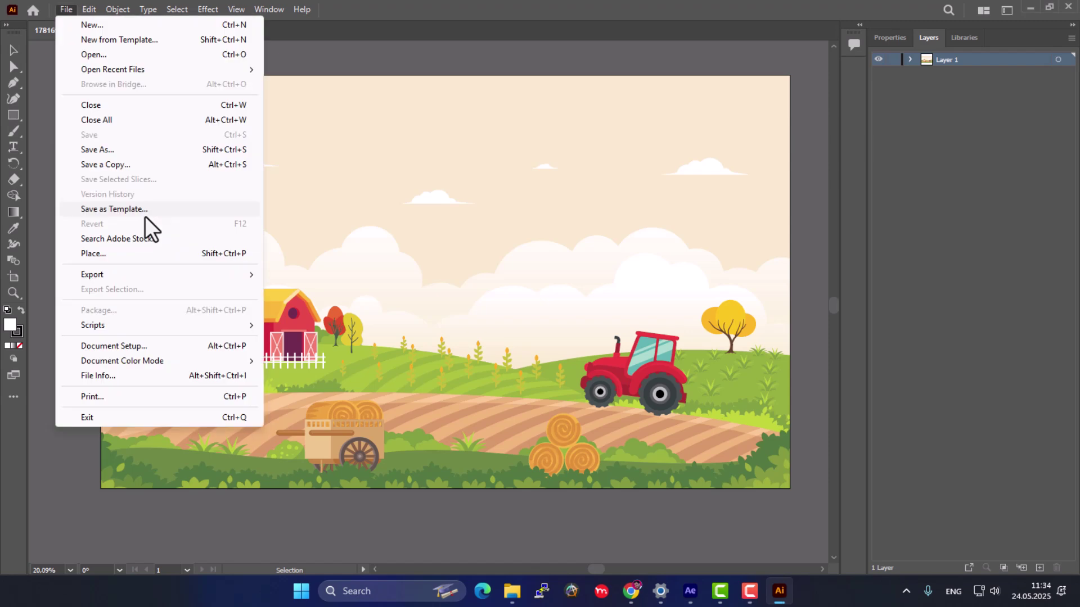
pyautogui.click(120, 148)
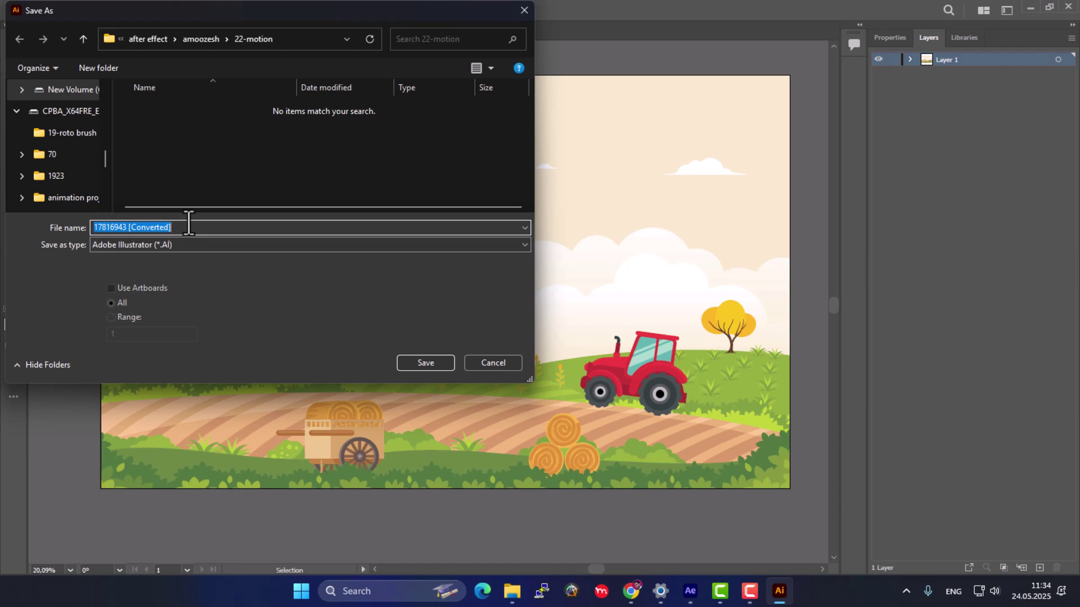
pyautogui.click(440, 363)
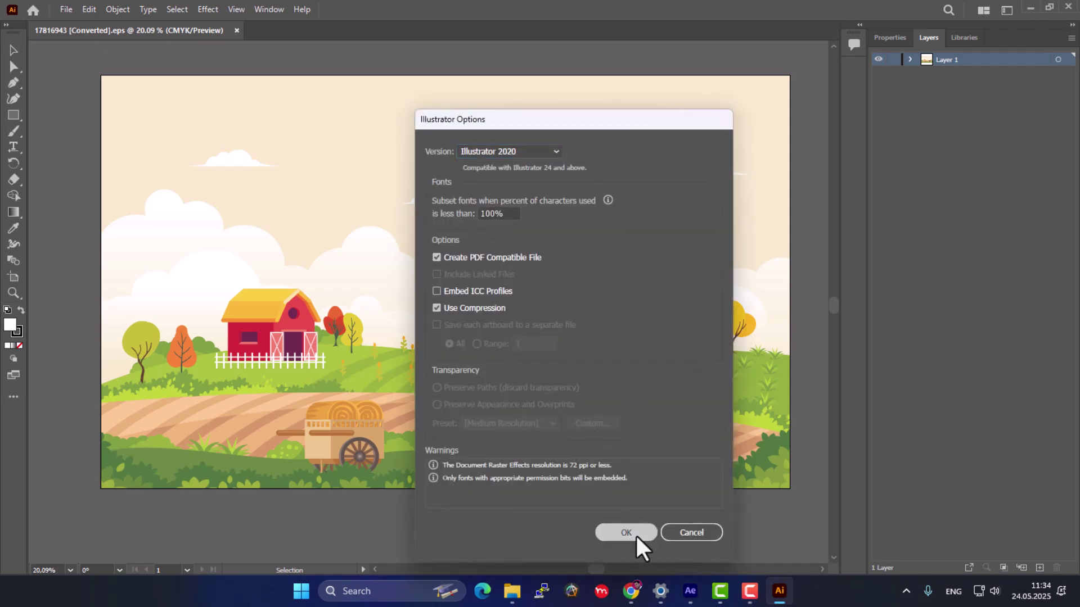
pyautogui.moveTo(527, 128); pyautogui.dragTo(358, 74)
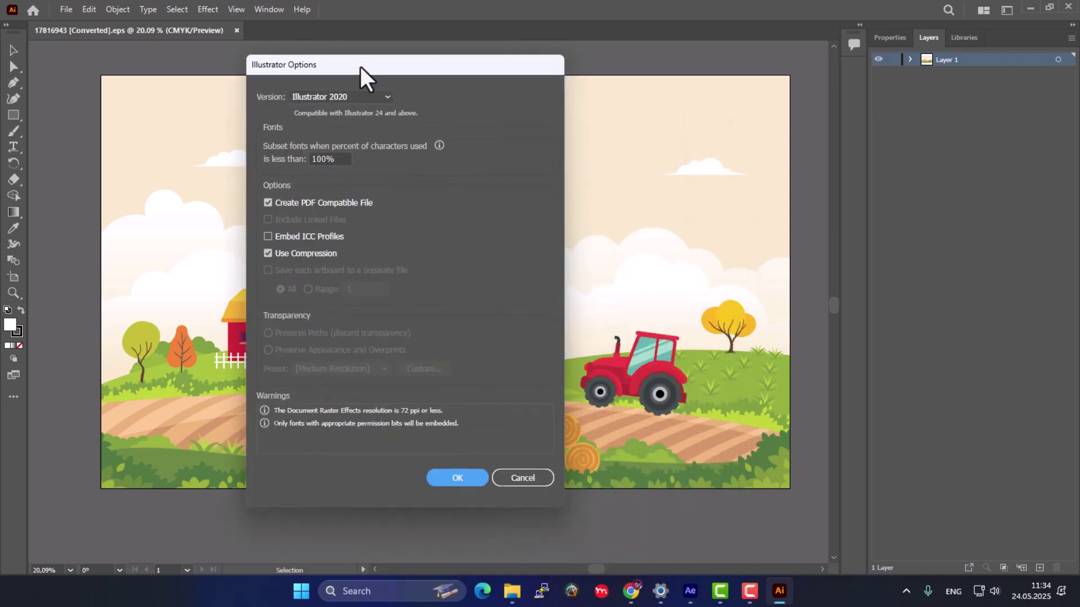
pyautogui.click(352, 96)
pyautogui.click(364, 83)
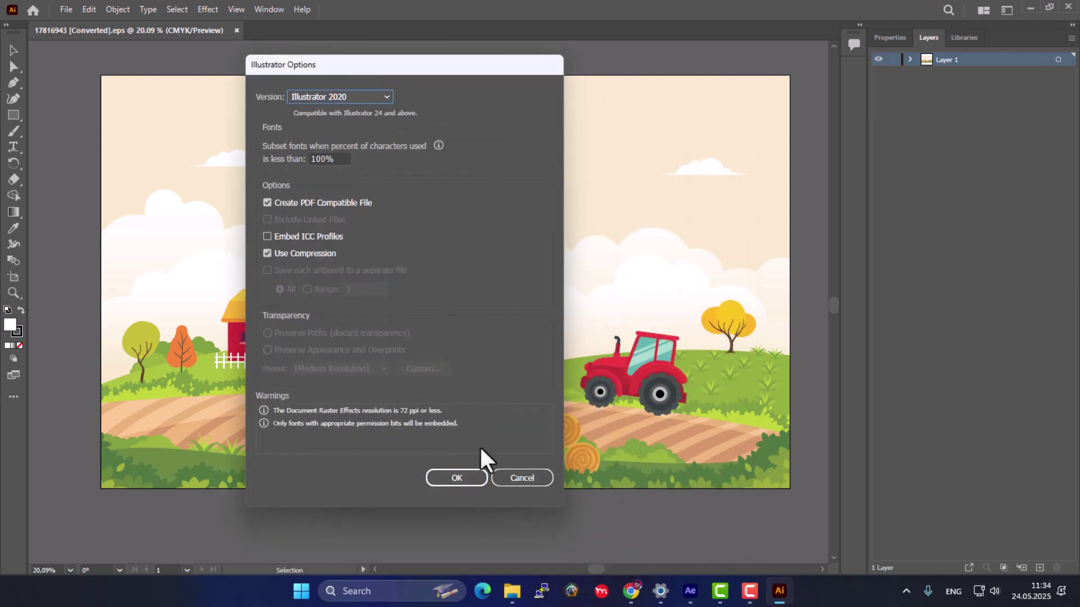
pyautogui.click(473, 477)
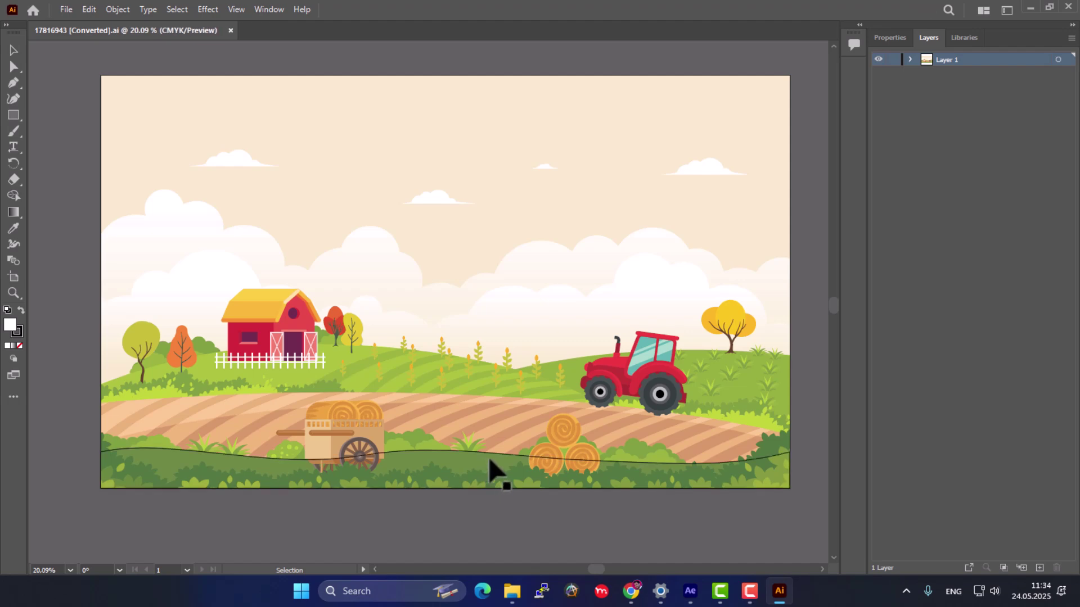
# Switch to After Effects and import 17816943 [Converted].ai from the 22-motion folder as a Composition with Layer Size footage dimensions.
pyautogui.click(1029, 9)
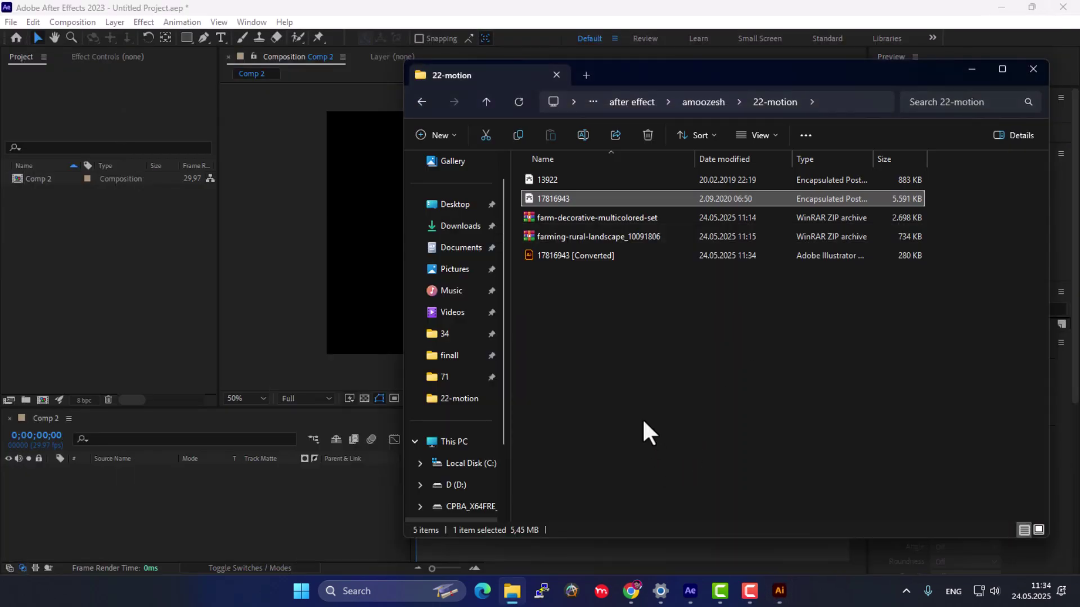
pyautogui.click(604, 256)
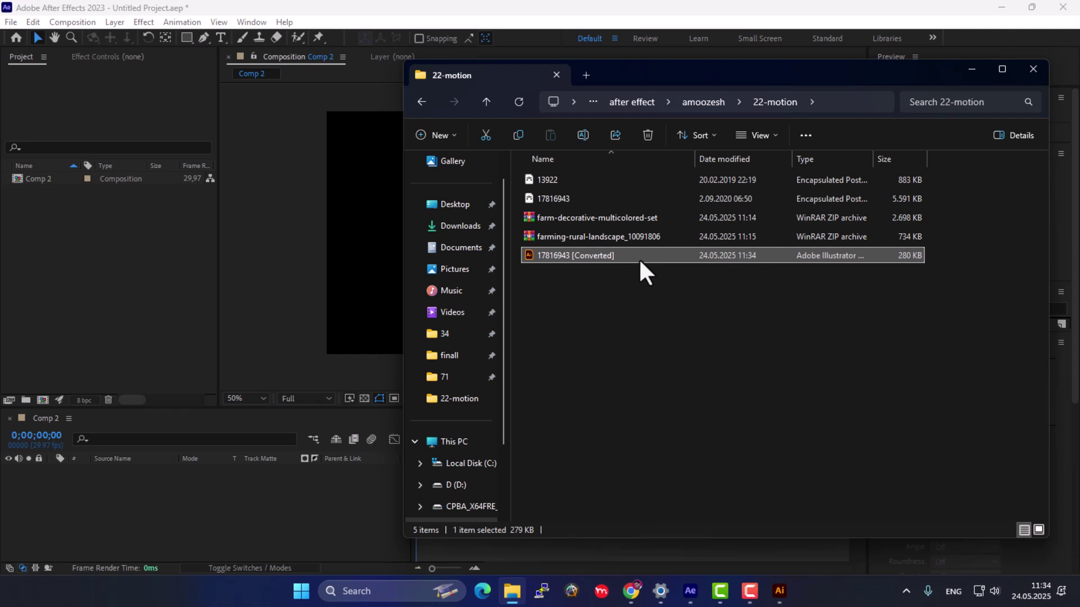
pyautogui.moveTo(639, 258); pyautogui.dragTo(136, 305)
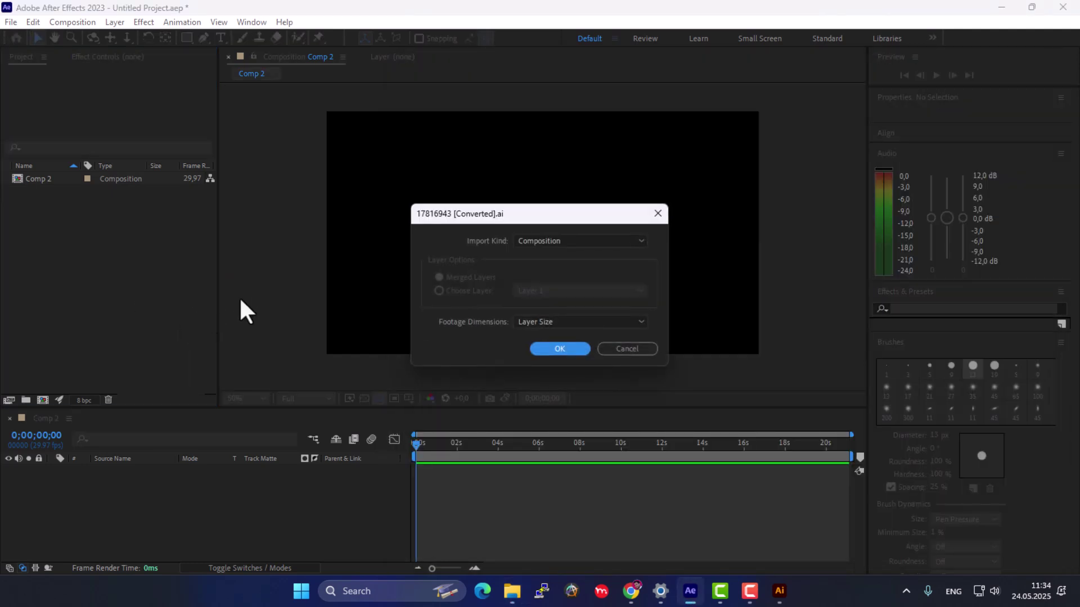
pyautogui.click(460, 214)
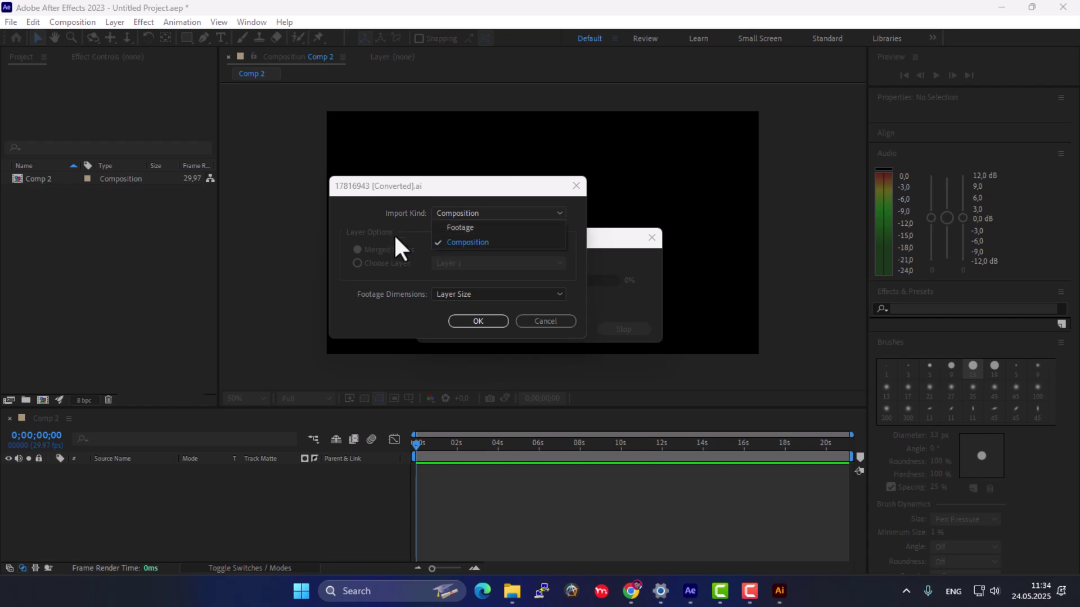
pyautogui.click(414, 199)
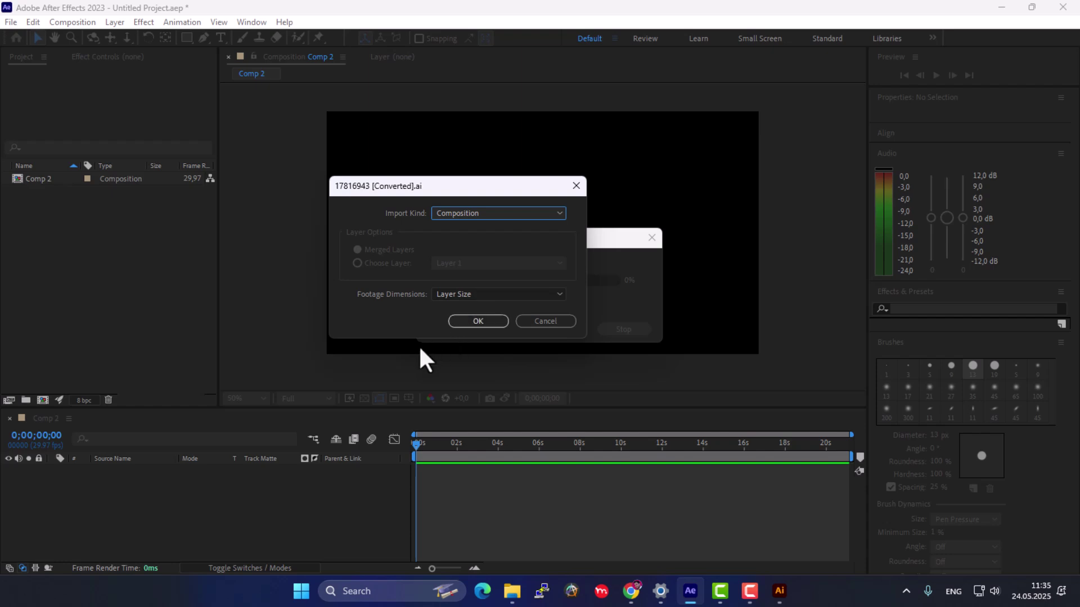
pyautogui.click(475, 322)
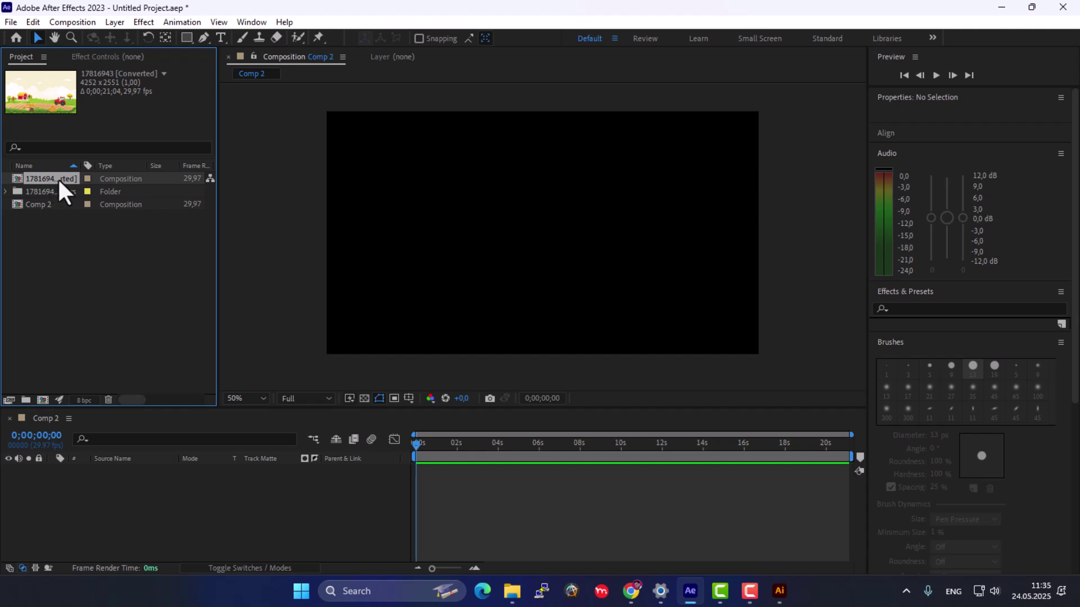
# Add the imported 17816943 [Converted] composition to Comp 2, open it to inspect its layers, and close it again.
pyautogui.moveTo(39, 180); pyautogui.dragTo(86, 489)
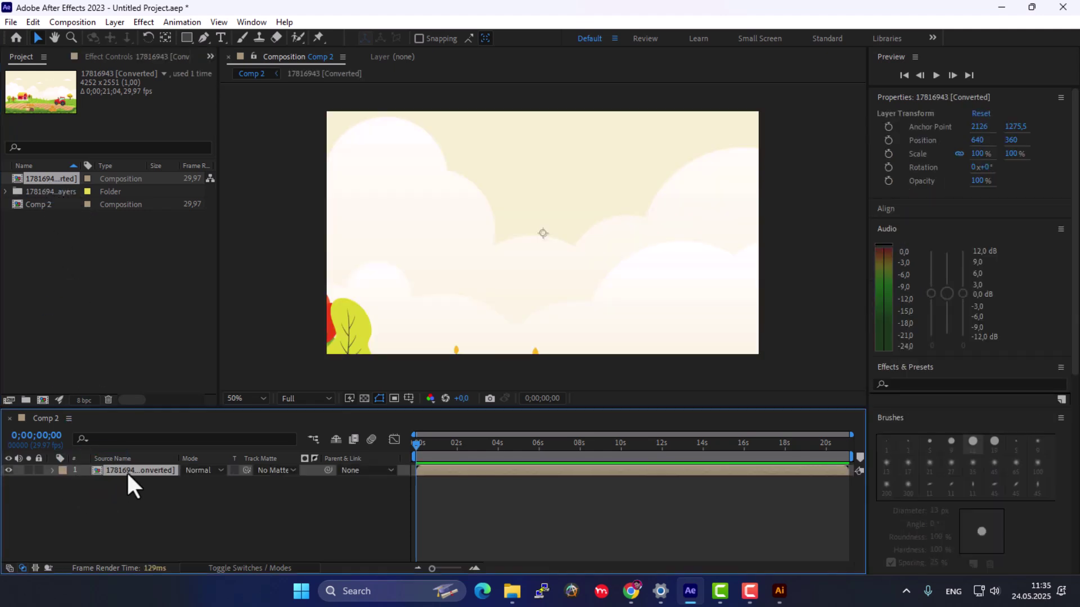
pyautogui.doubleClick(130, 470)
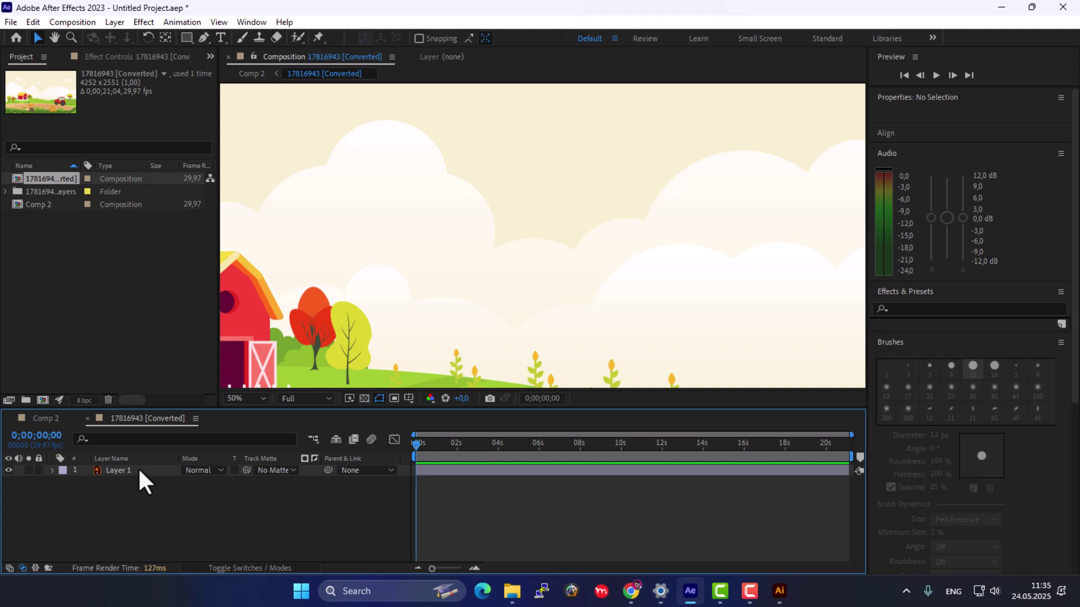
pyautogui.click(138, 470)
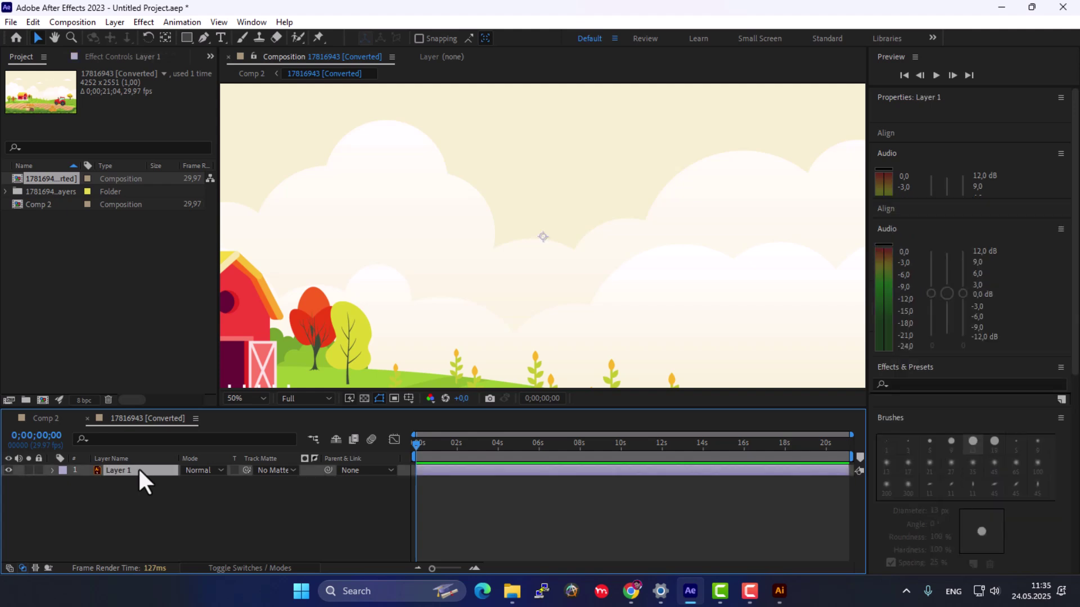
pyautogui.click(50, 479)
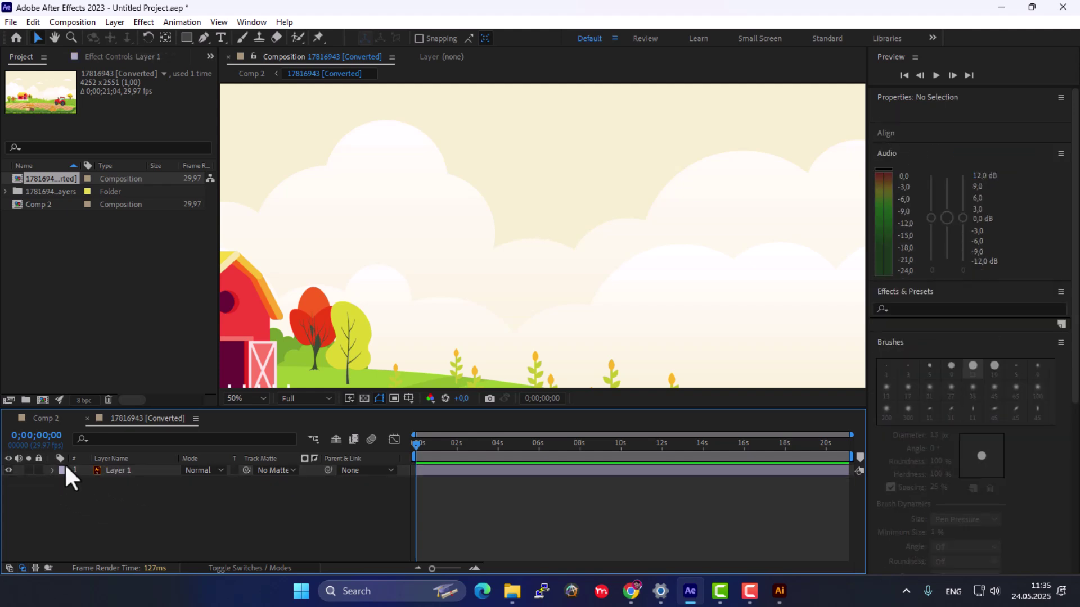
pyautogui.click(88, 418)
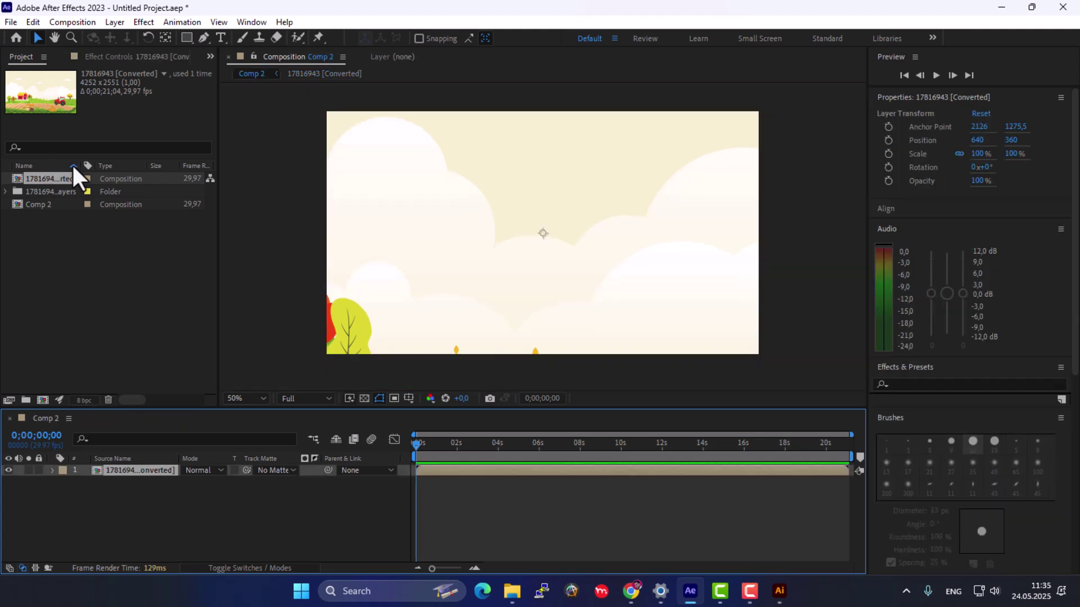
# Delete the imported 17816943 [Converted] composition and its layers folder from the project.
pyautogui.click(134, 191)
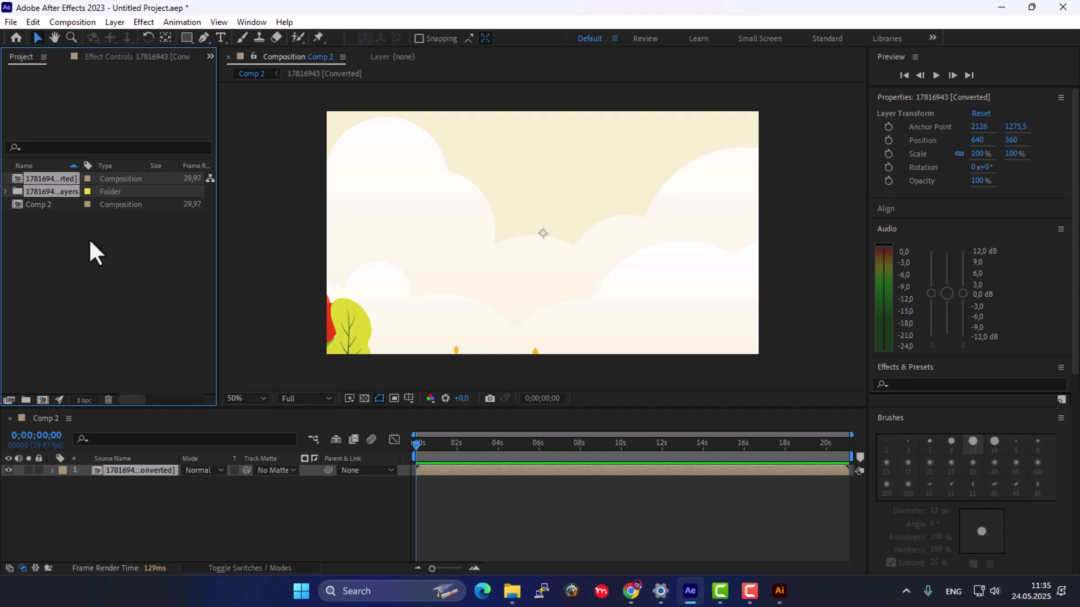
pyautogui.press('Delete')
pyautogui.click(594, 310)
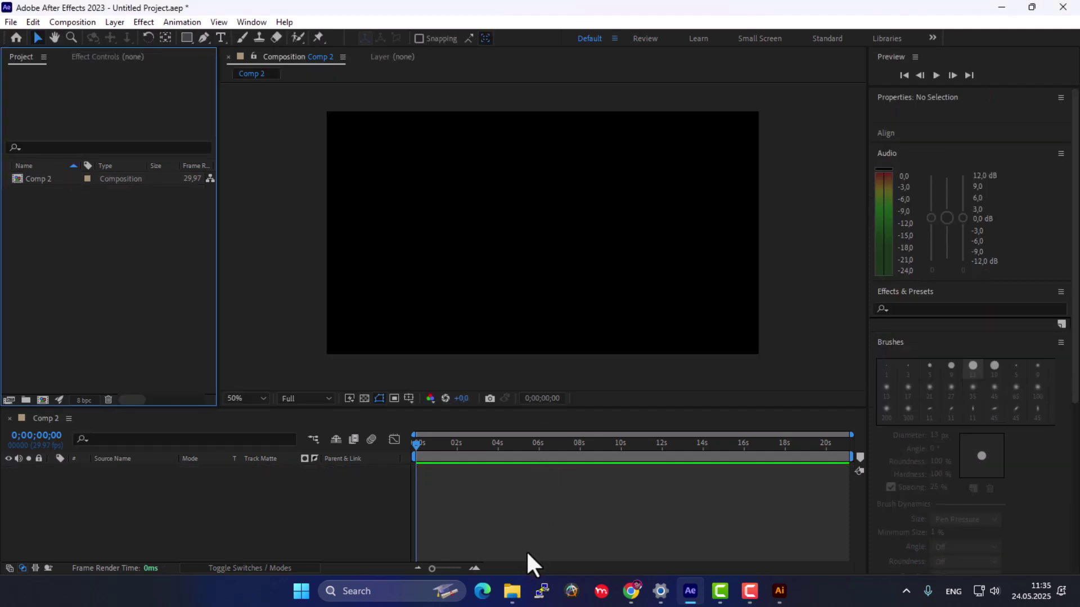
# Switch to Illustrator and select individual pieces of the farm artwork to check how the illustration is divided.
pyautogui.click(512, 591)
pyautogui.click(707, 395)
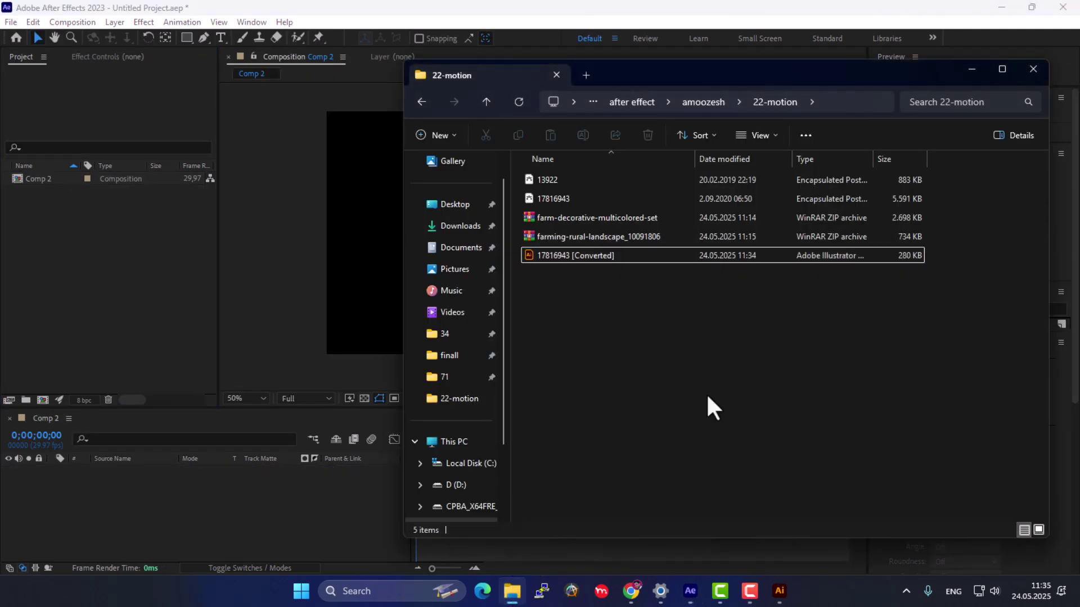
pyautogui.click(775, 575)
pyautogui.click(782, 596)
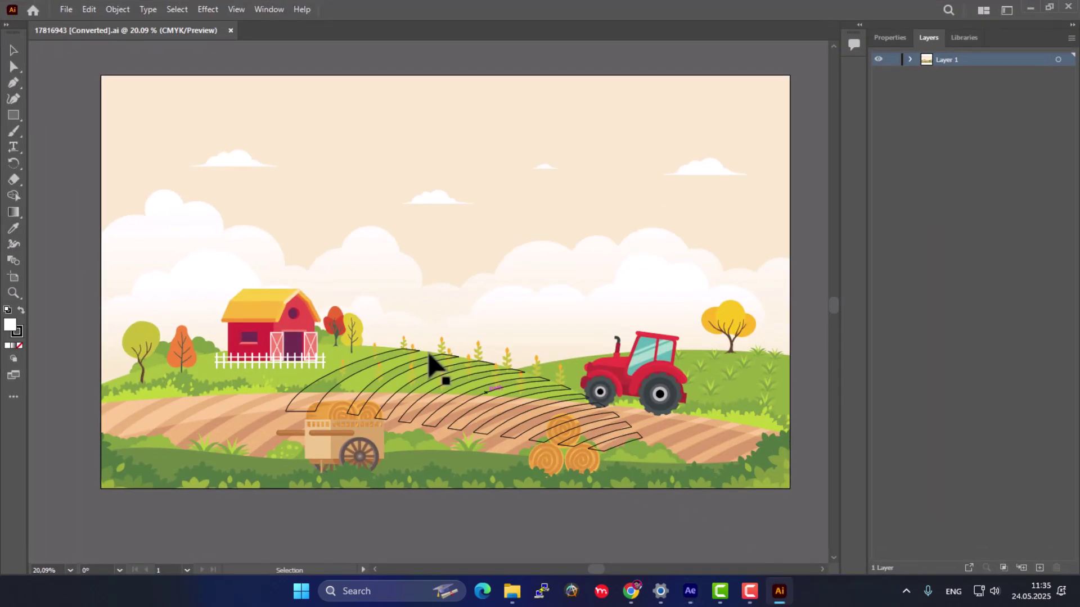
pyautogui.scroll(2, 371, 140)
pyautogui.click(447, 369)
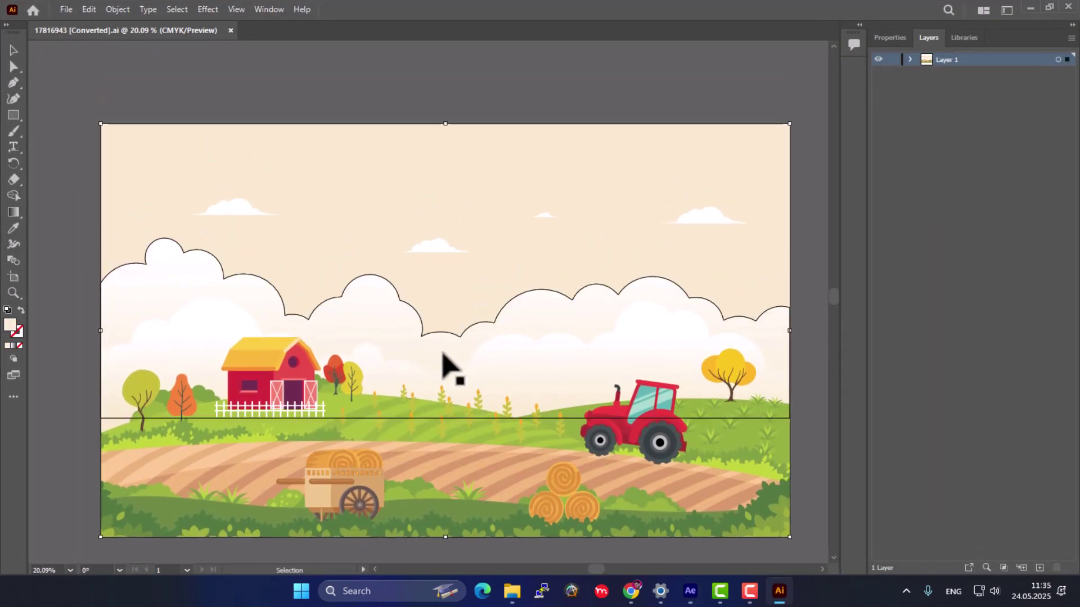
pyautogui.click(443, 363)
pyautogui.click(446, 473)
pyautogui.click(402, 424)
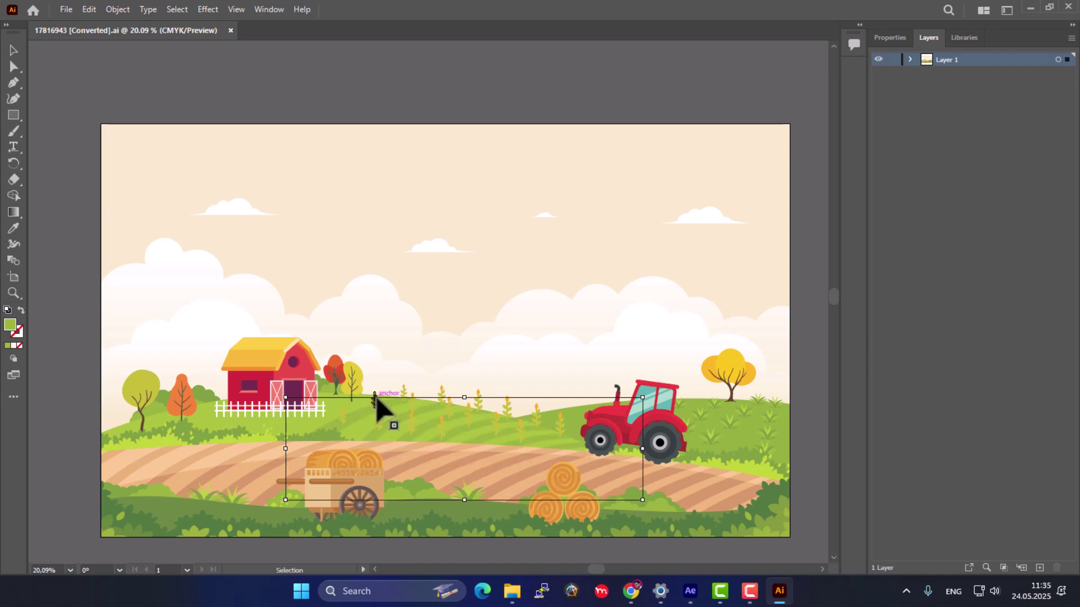
pyautogui.click(376, 399)
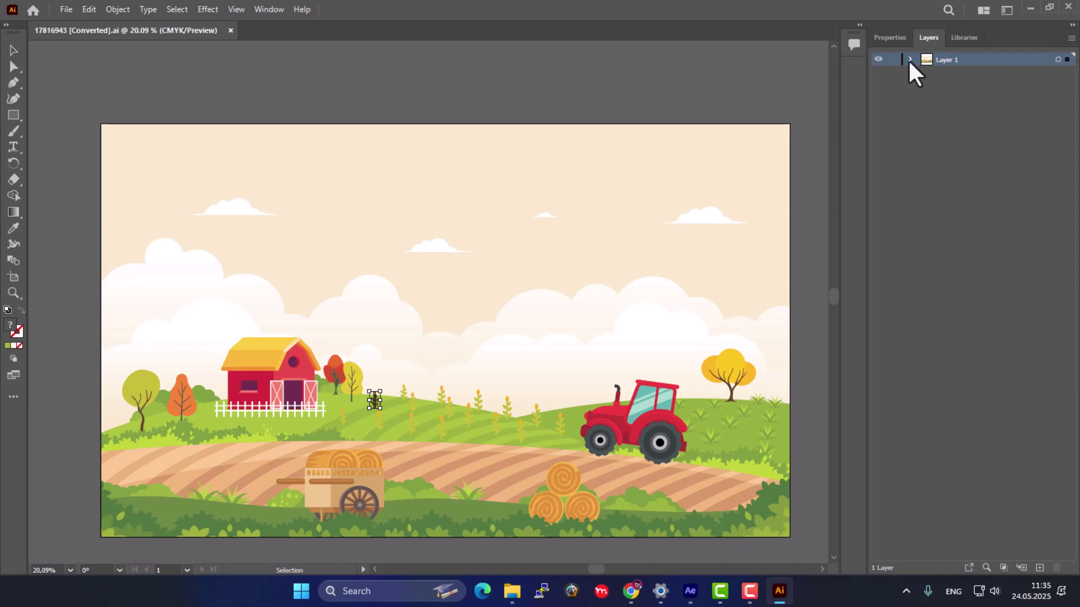
# Expand Layer 1, select all its artwork, and release its contents to separate layers with Release to Layers (Sequence).
pyautogui.click(933, 112)
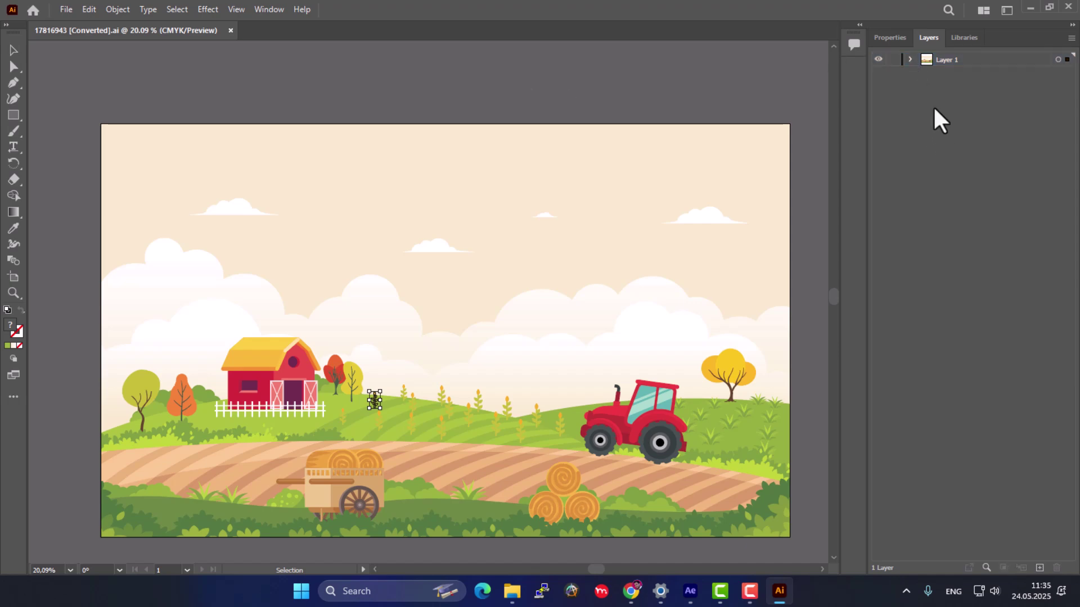
pyautogui.click(908, 59)
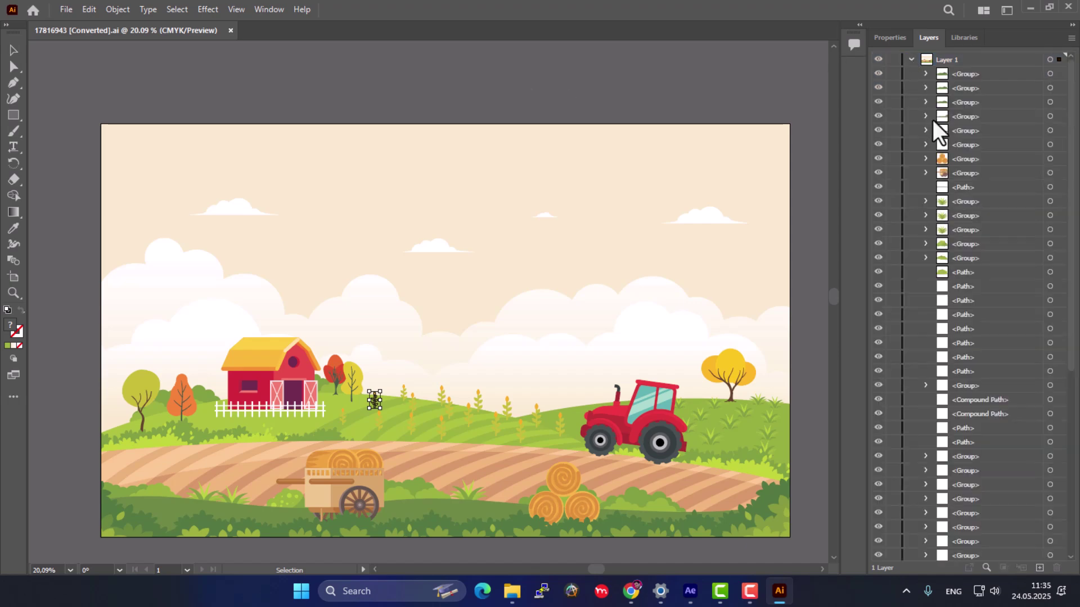
pyautogui.click(1059, 60)
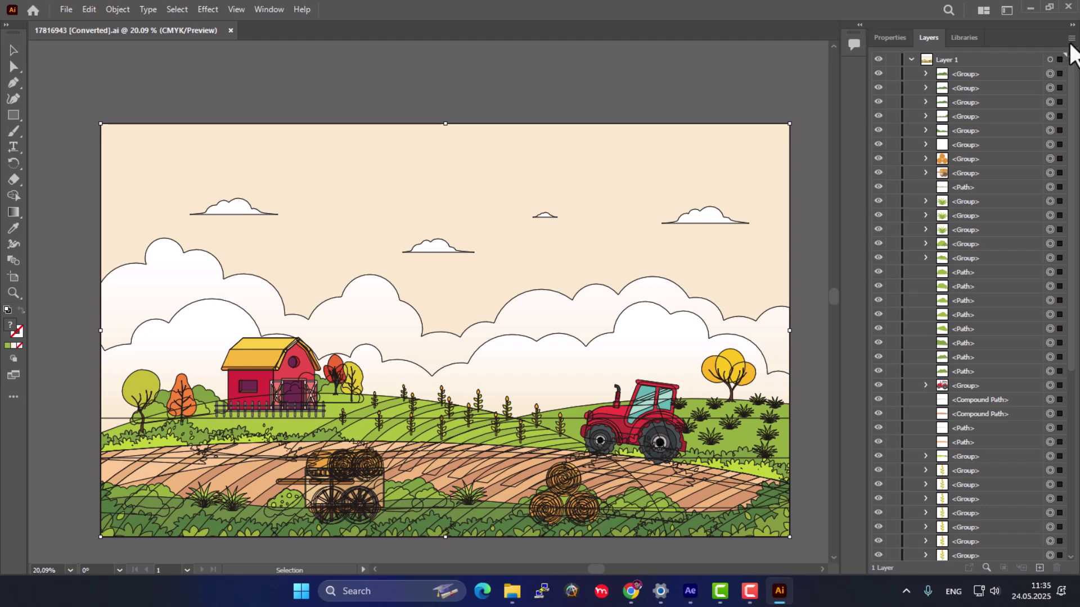
pyautogui.click(1071, 38)
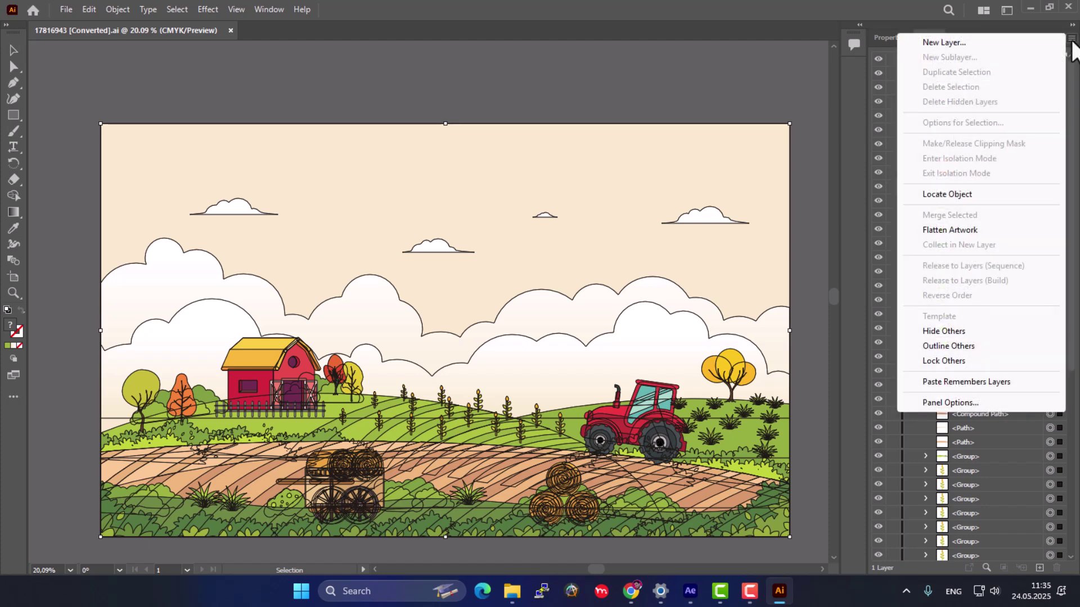
pyautogui.click(892, 72)
pyautogui.click(949, 61)
pyautogui.click(1071, 39)
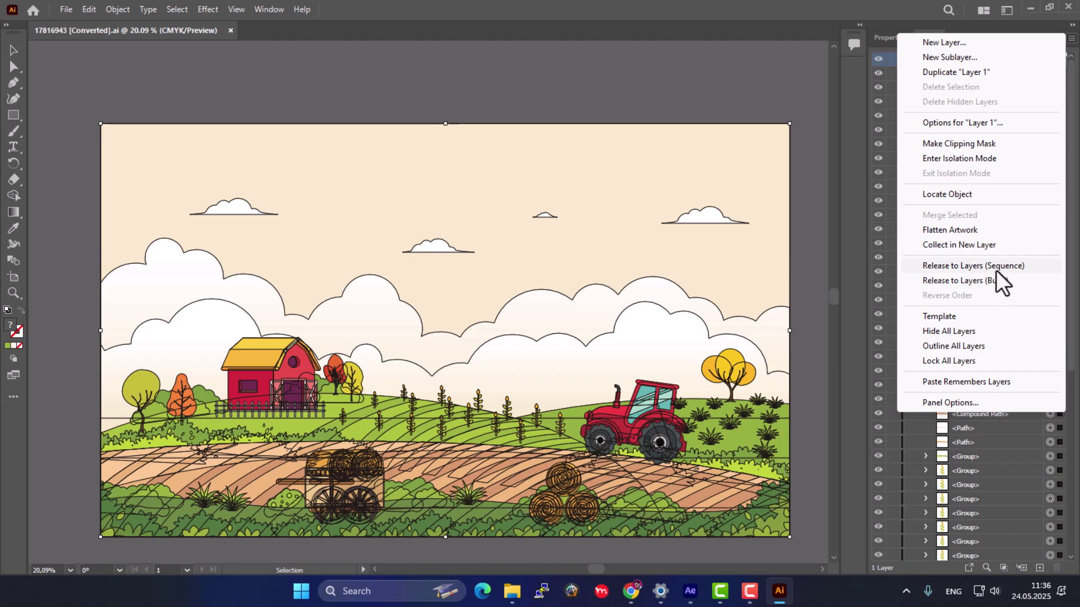
pyautogui.click(968, 267)
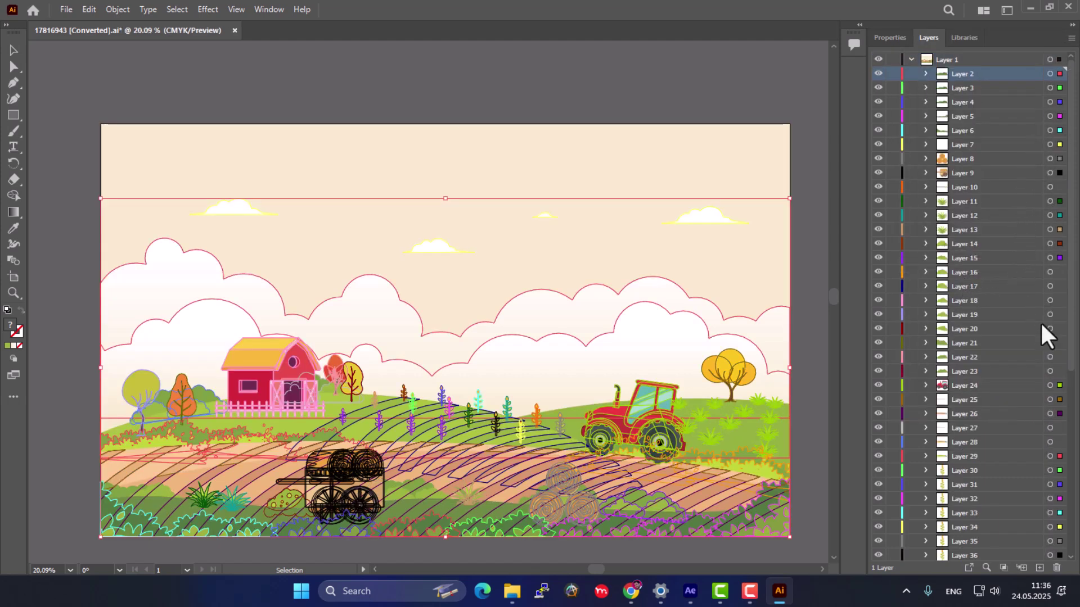
# Select the released layers from Layer 2 through Layer 57 and move them out of Layer 1 to the top level.
pyautogui.click(1052, 342)
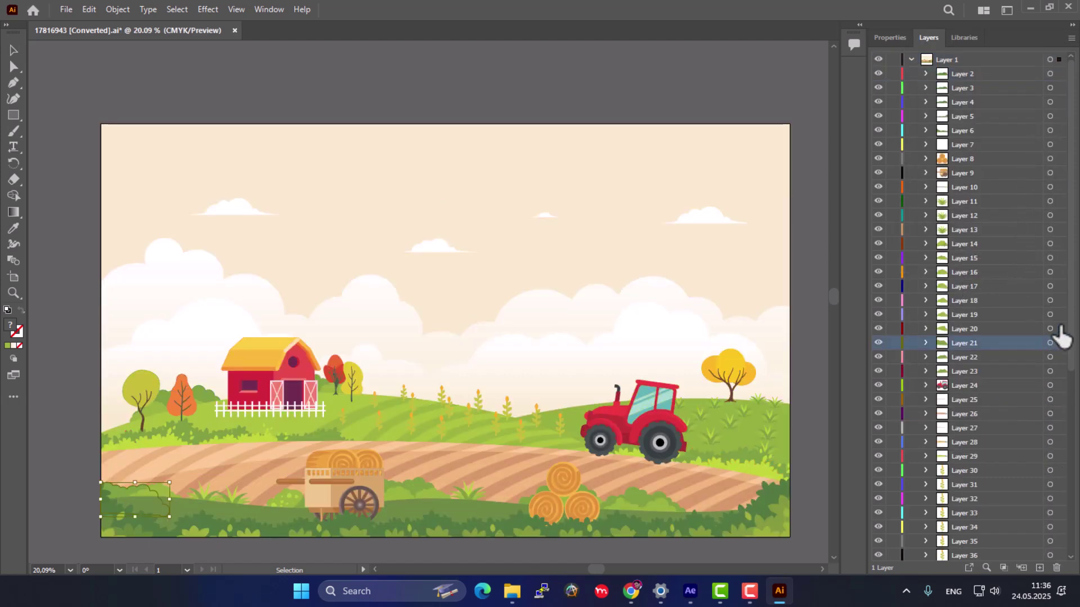
pyautogui.click(1050, 287)
pyautogui.click(996, 75)
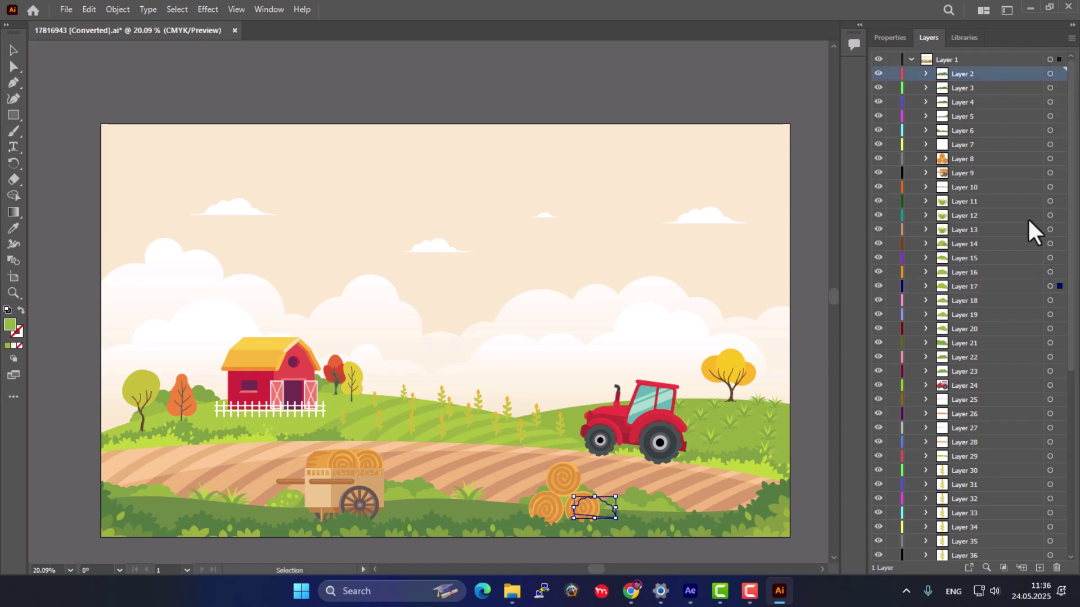
pyautogui.scroll(-5, 1029, 242)
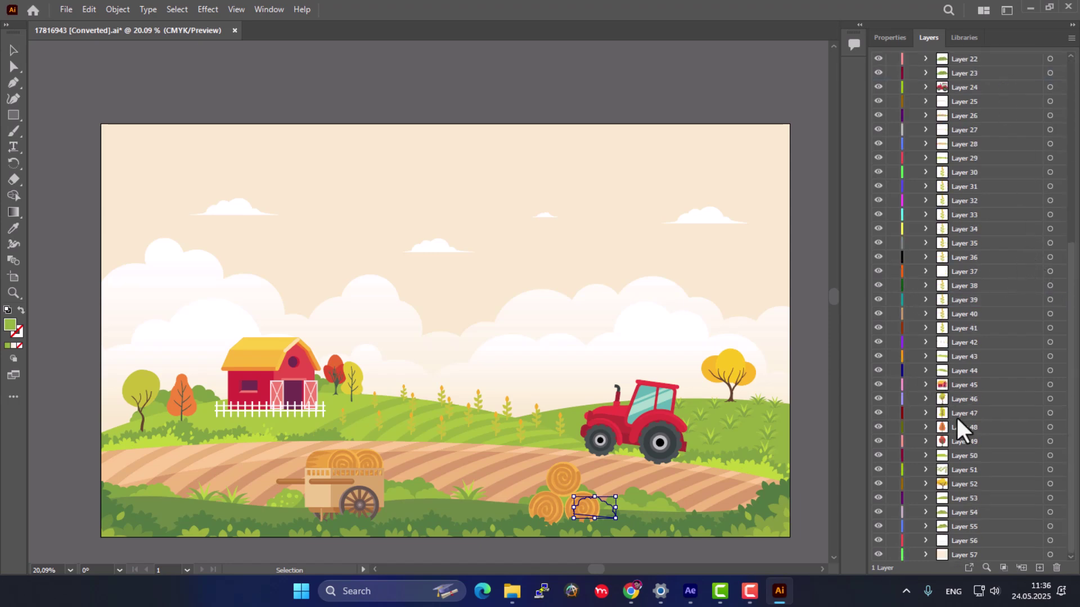
pyautogui.keyDown('shift'); pyautogui.click(1012, 557); pyautogui.keyUp('shift')
pyautogui.scroll(5, 995, 338)
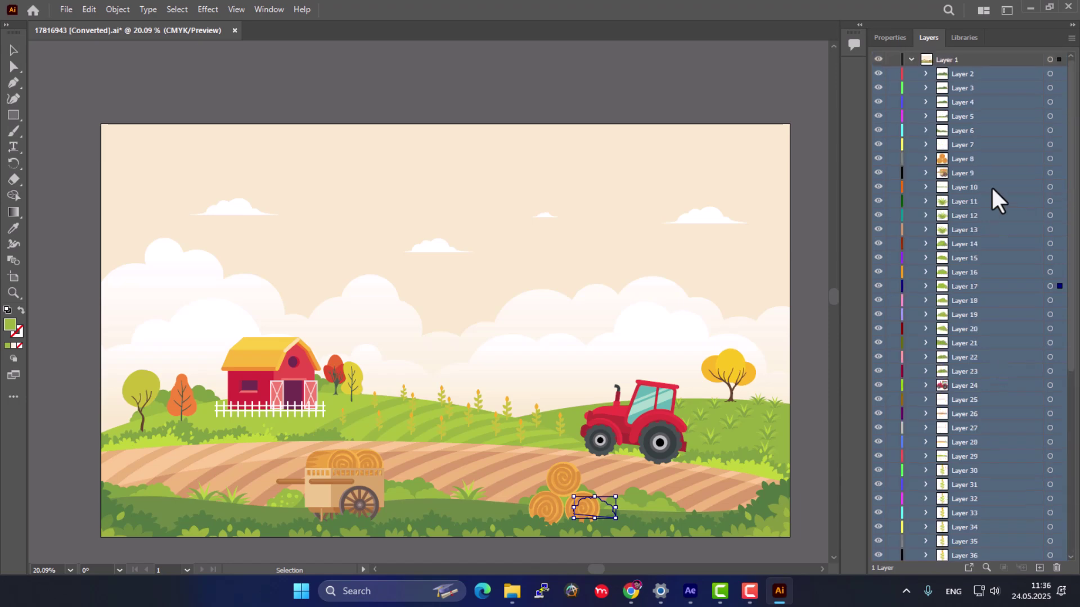
pyautogui.moveTo(965, 89); pyautogui.dragTo(955, 62)
# Delete the emptied Layer 1, and hide and reshow Layer 56 to check the cloud artwork's separation.
pyautogui.scroll(-5, 967, 294)
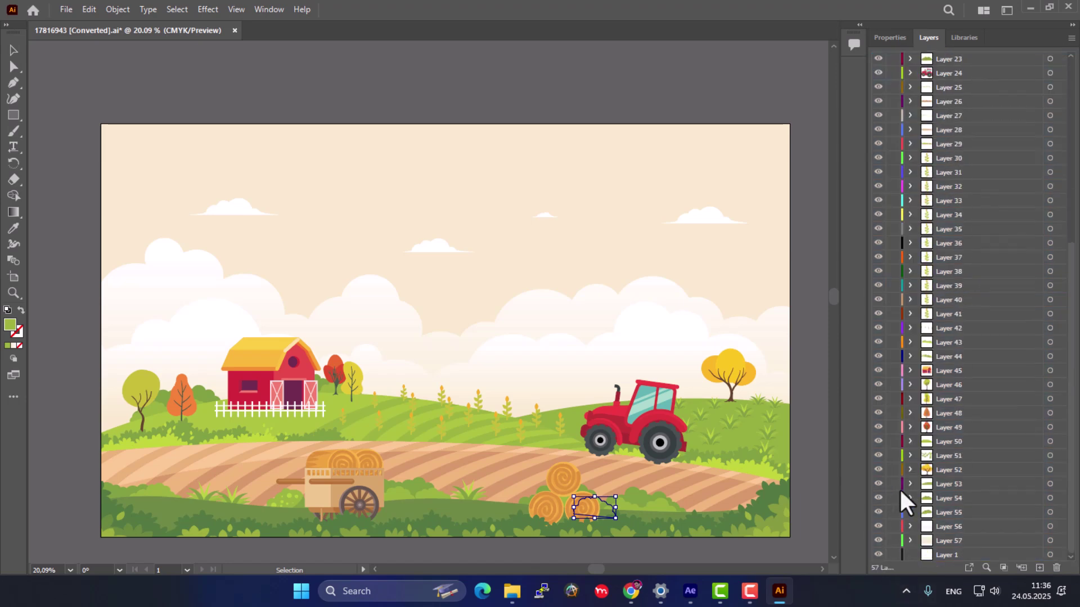
pyautogui.click(939, 554)
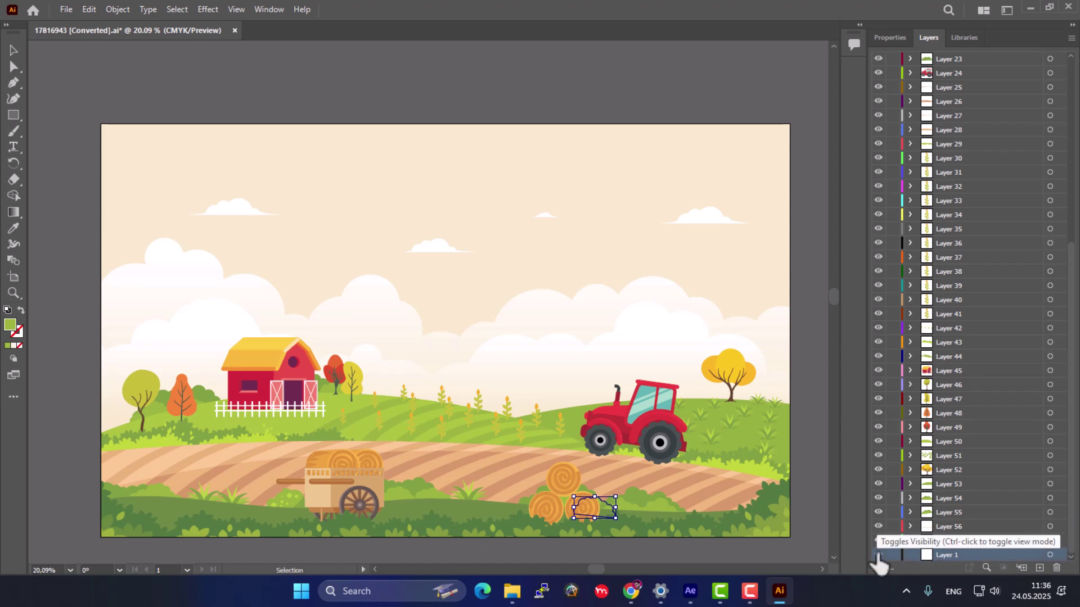
pyautogui.click(1055, 568)
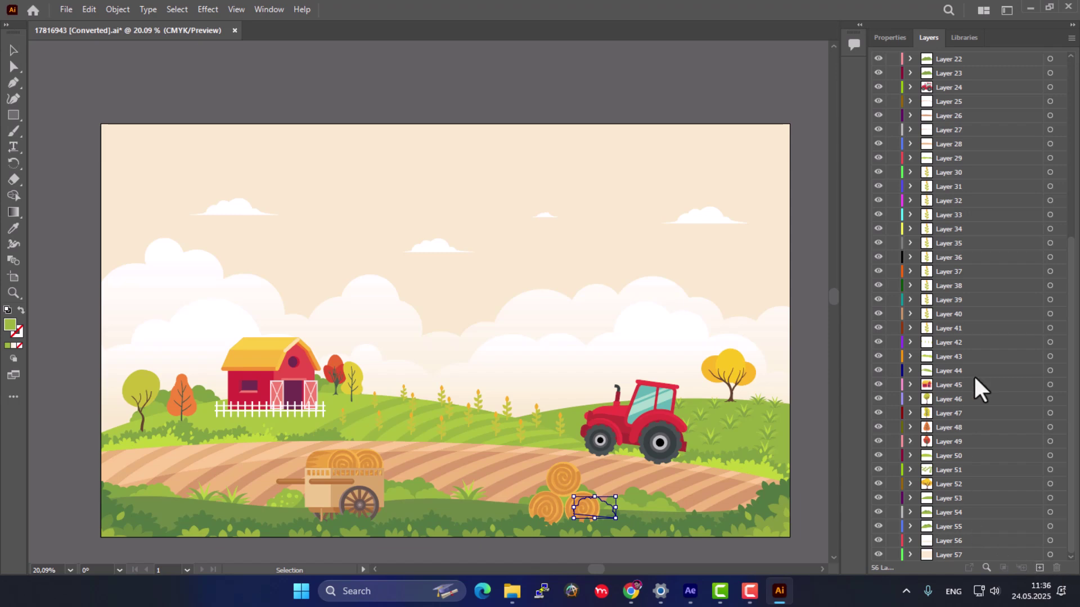
pyautogui.click(878, 540)
pyautogui.click(878, 540)
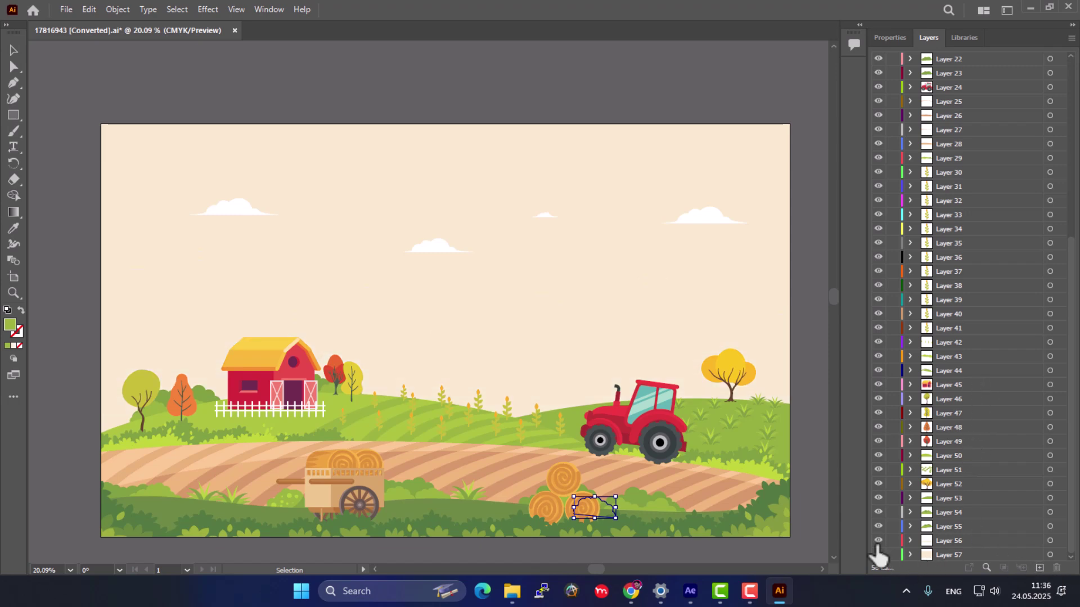
# Save the layered changes to the 17816943 [Converted].ai document.
pyautogui.scroll(7, 960, 196)
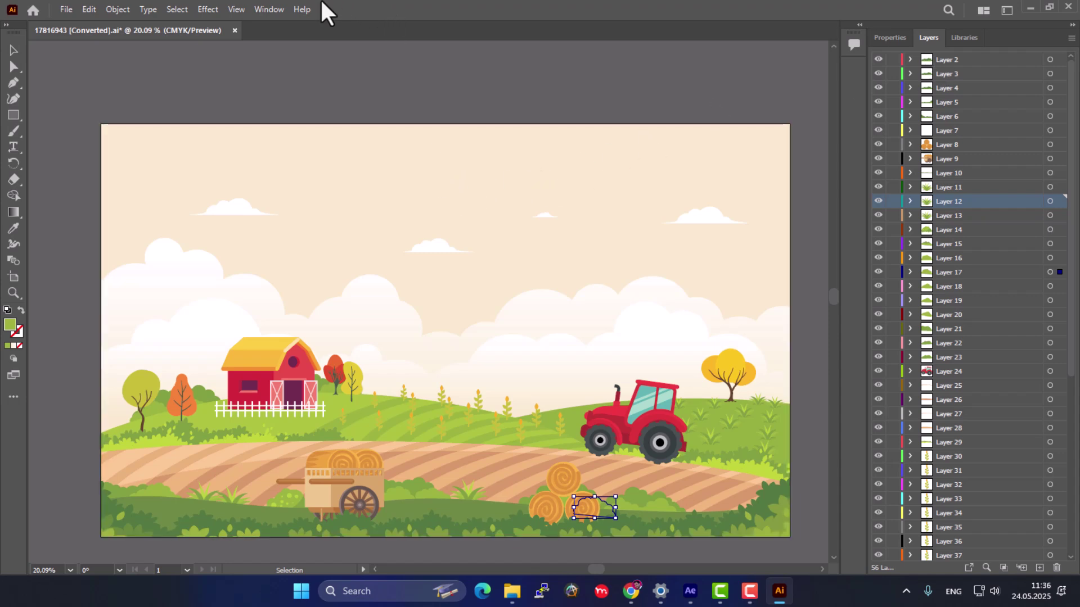
pyautogui.hotkey('ctrl', 's')
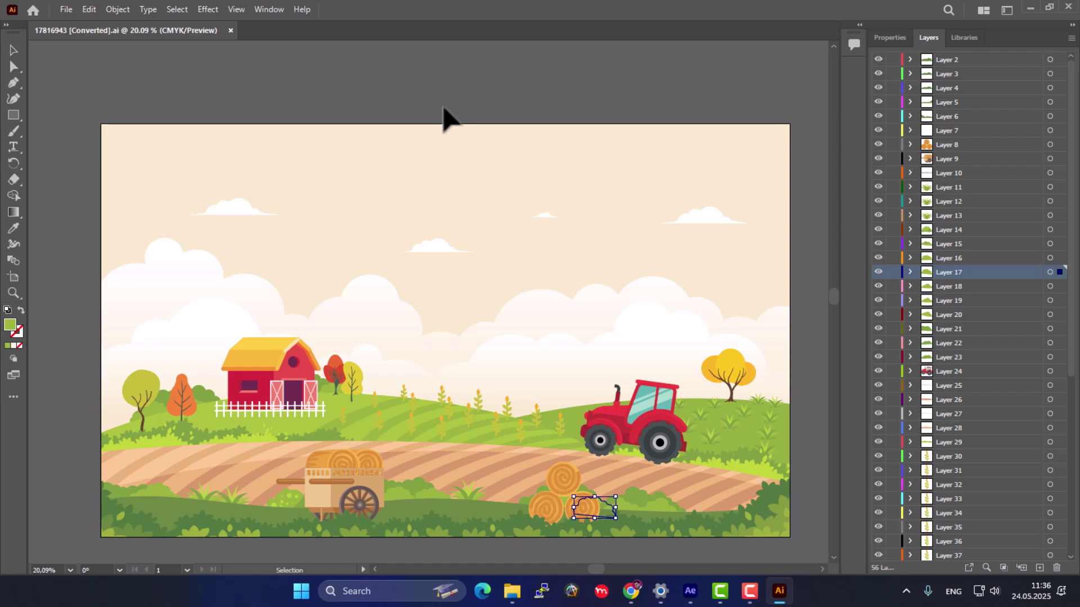
pyautogui.click(64, 6)
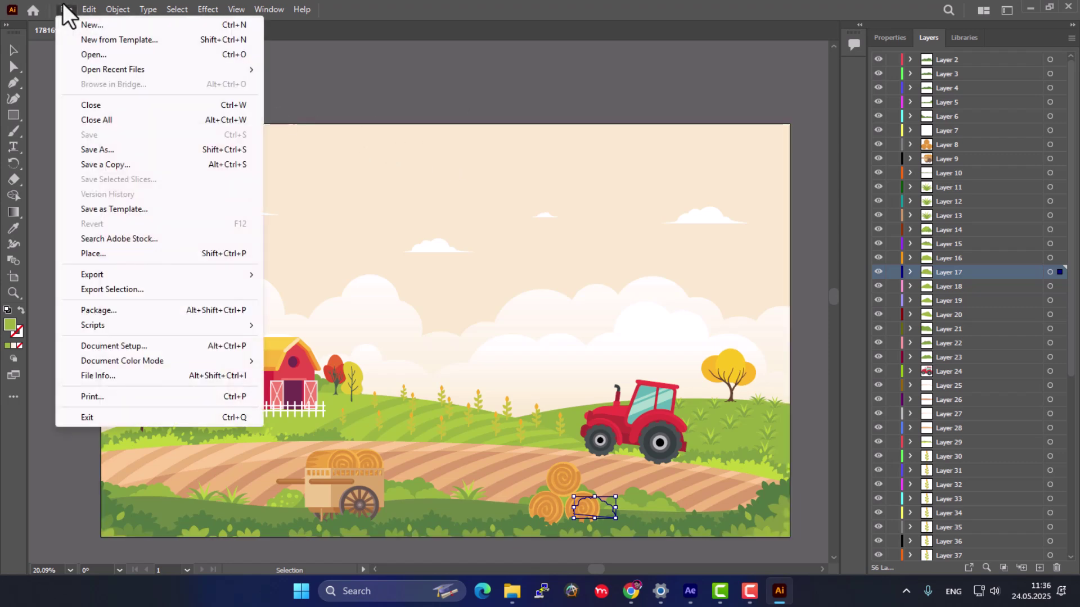
# Set the document color mode to RGB Color and save the 17816943 [Converted].ai document with nothing selected.
pyautogui.moveTo(153, 360)
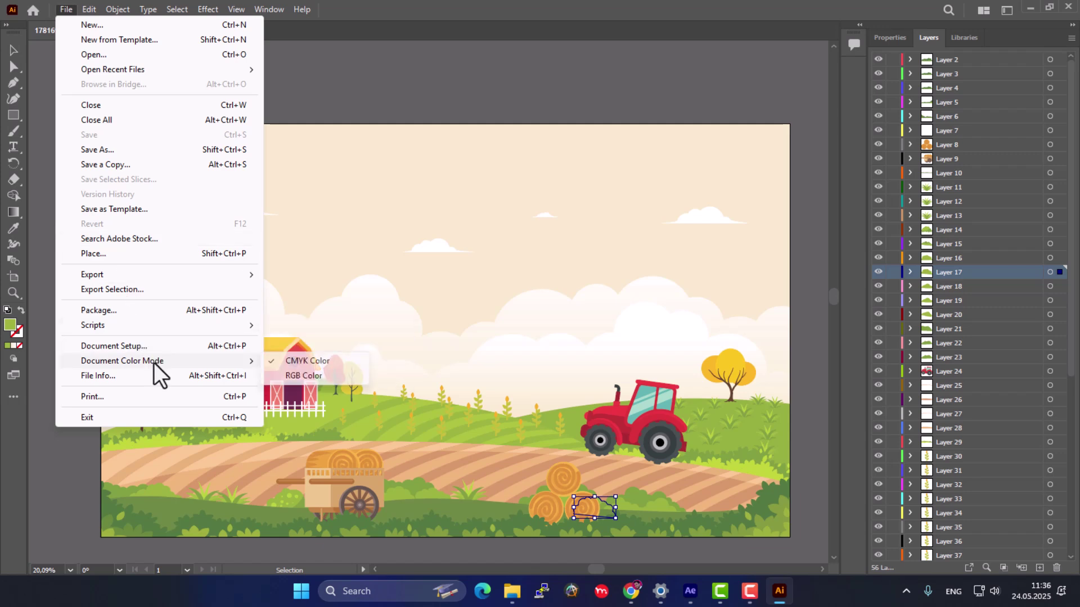
pyautogui.click(396, 3)
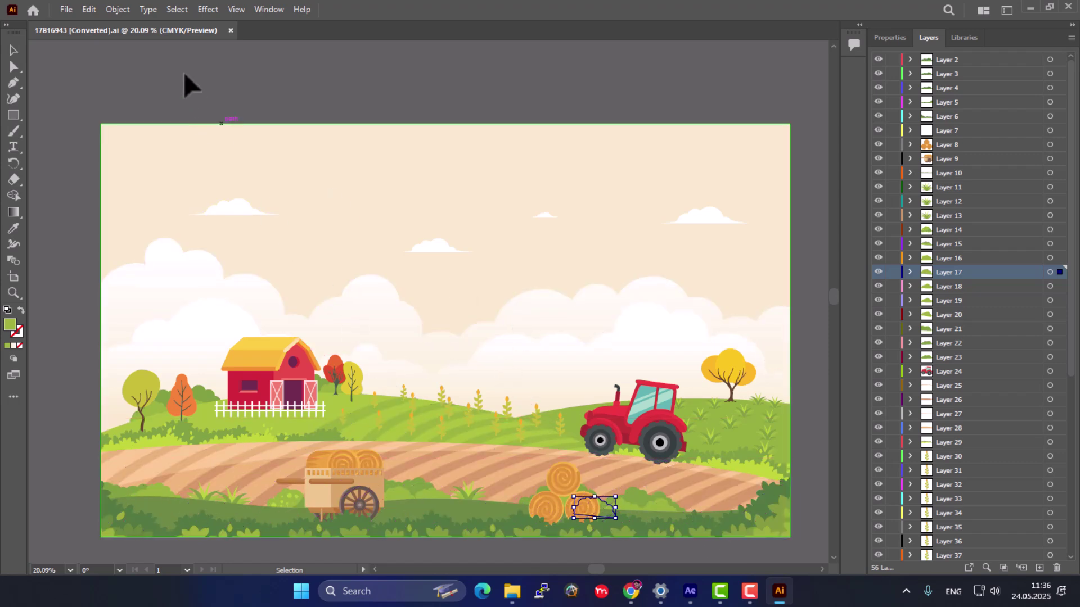
pyautogui.click(65, 9)
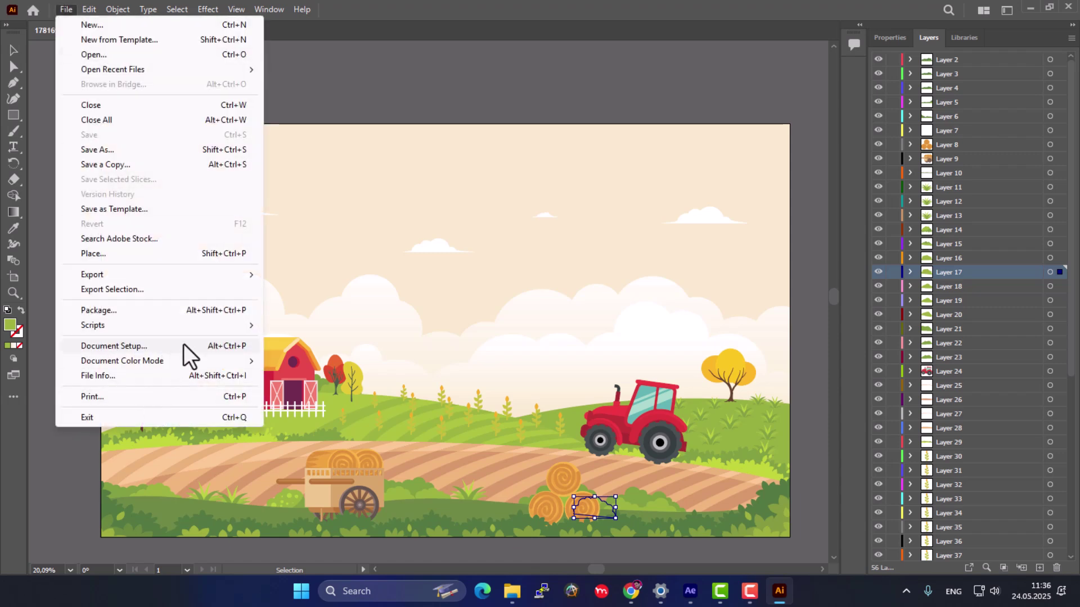
pyautogui.moveTo(208, 357)
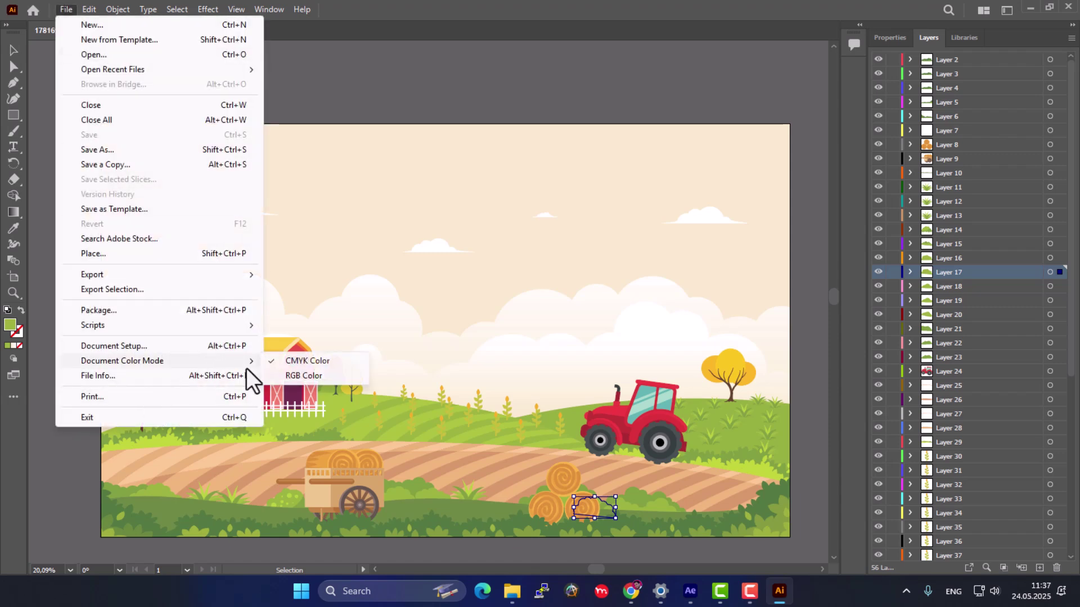
pyautogui.click(309, 376)
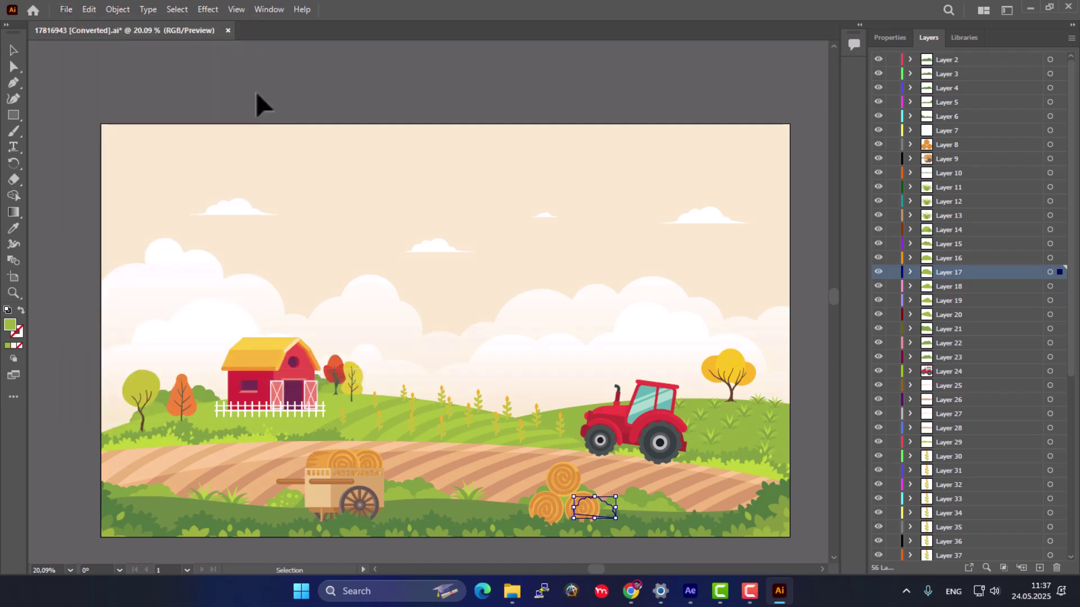
pyautogui.click(230, 66)
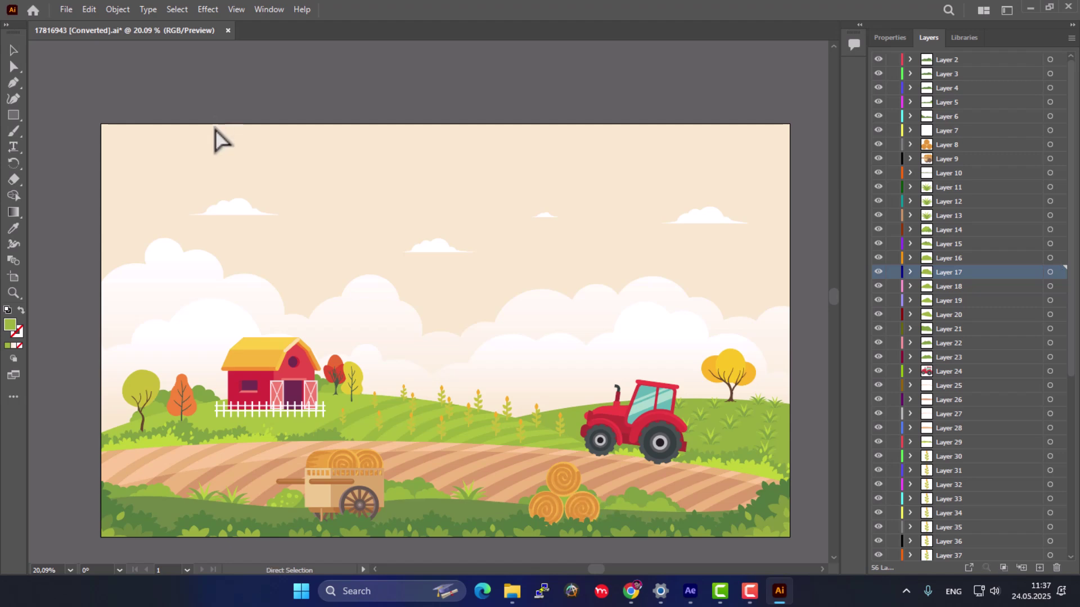
pyautogui.hotkey('ctrl', 's')
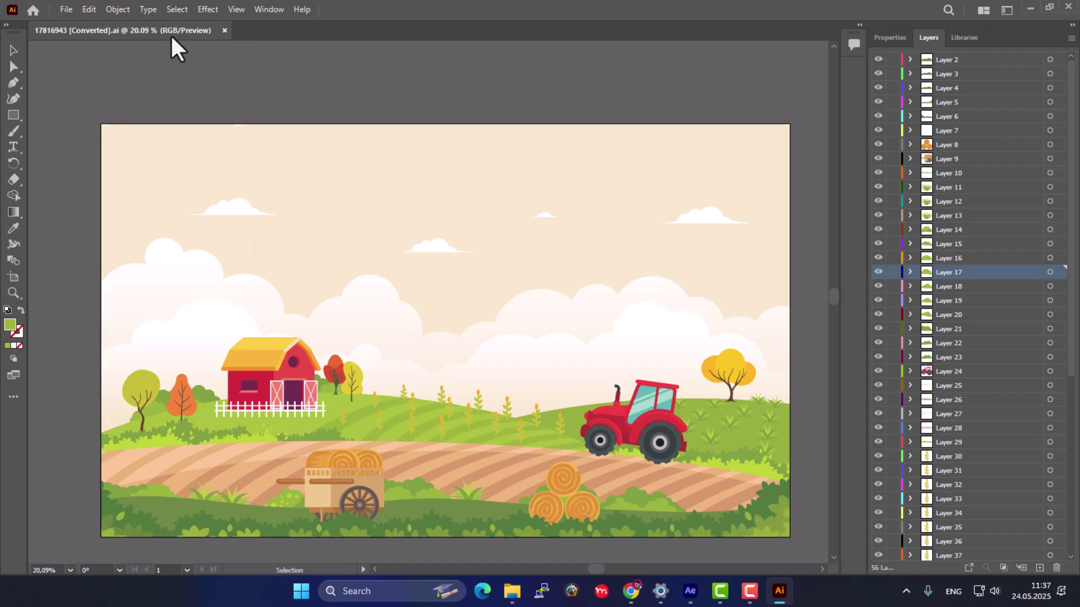
# Switch the document color mode to CMYK Color, return it to RGB Color, and save the document again.
pyautogui.click(66, 9)
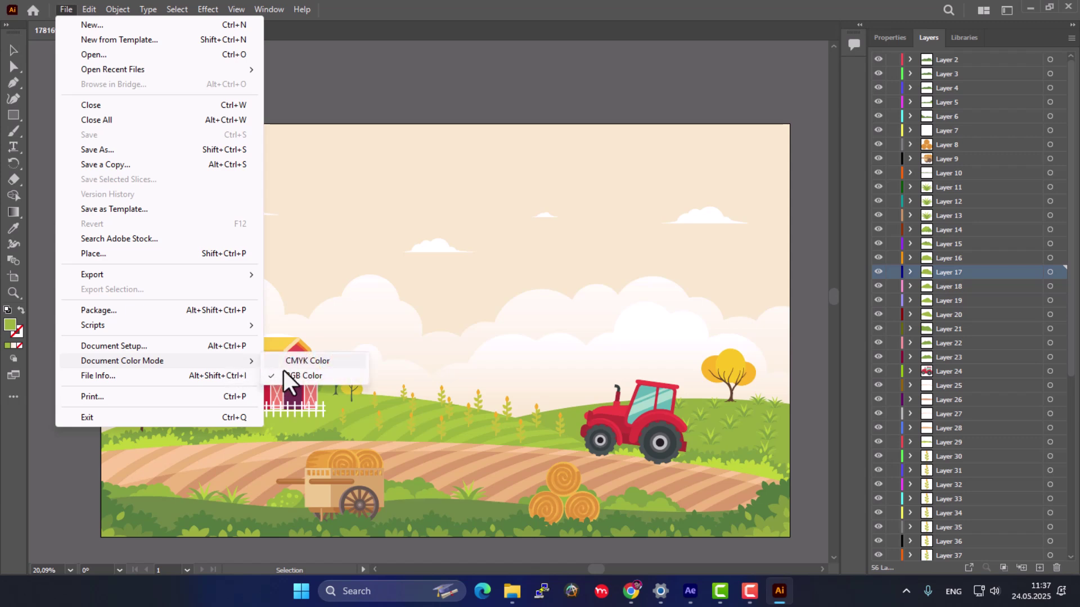
pyautogui.click(294, 361)
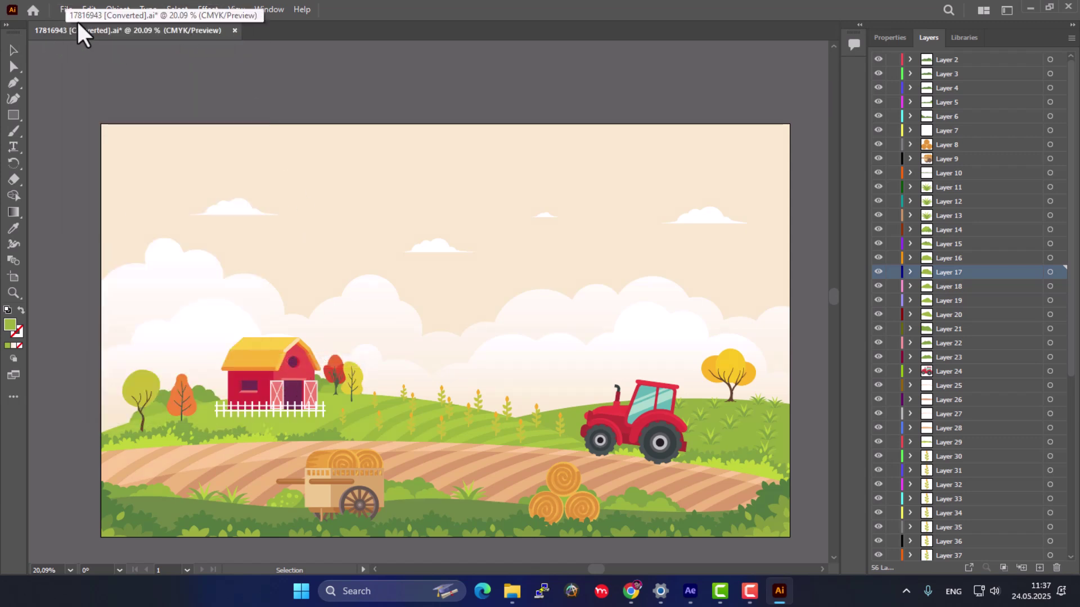
pyautogui.click(66, 10)
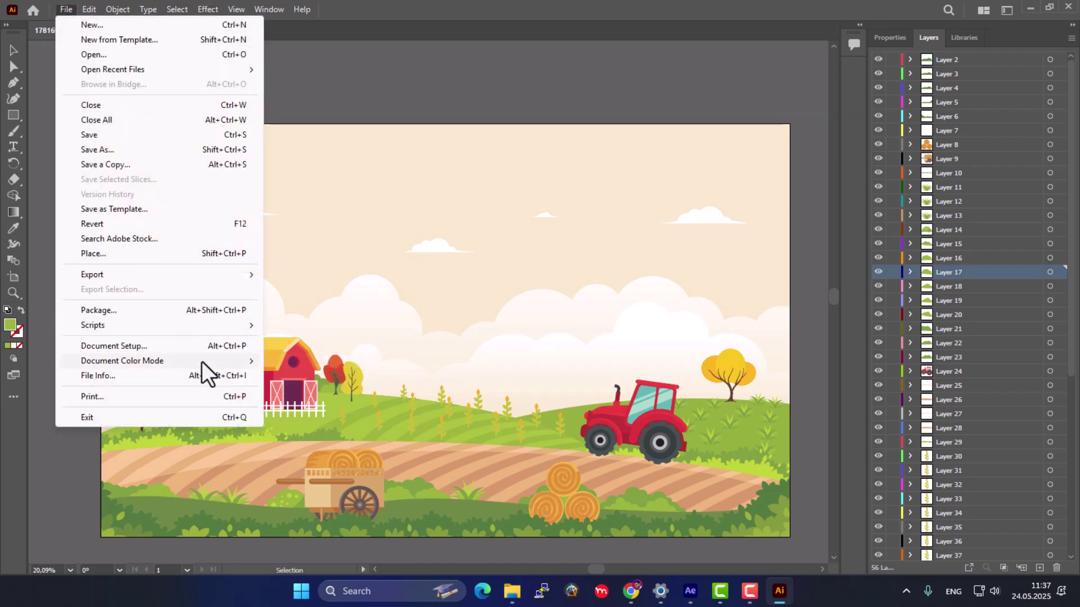
pyautogui.moveTo(201, 361)
pyautogui.click(291, 374)
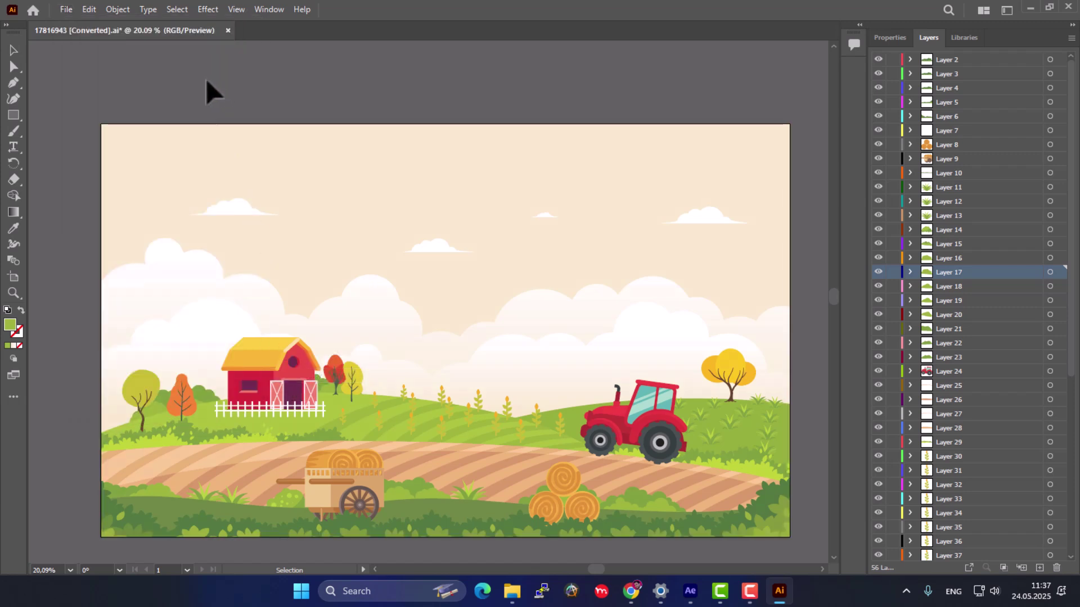
pyautogui.hotkey('ctrl', 's')
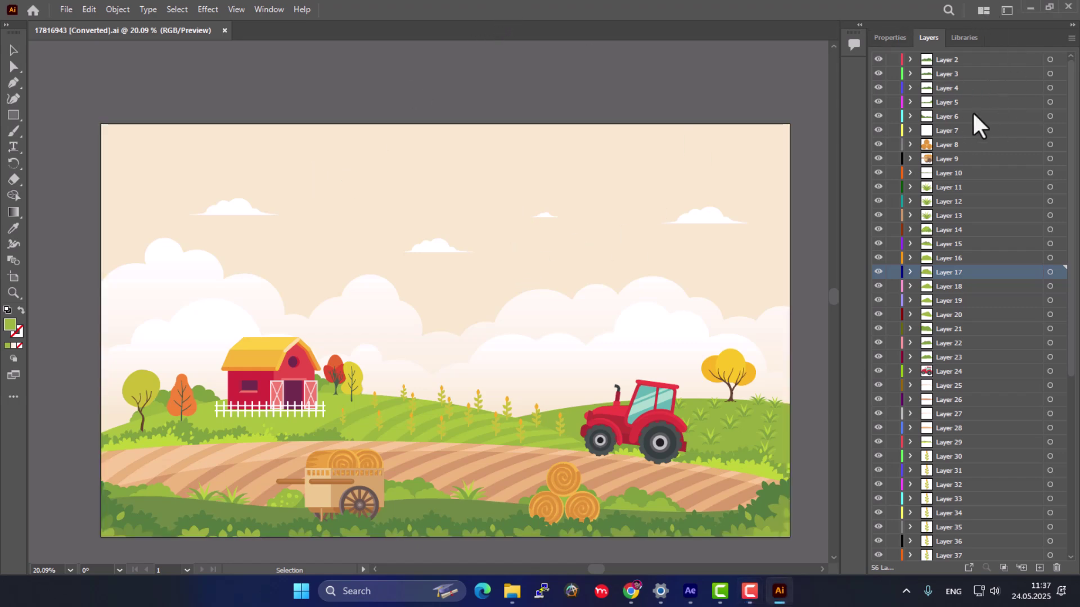
# Switch to After Effects and import 17816943 [Converted].ai from the 22-motion folder as a Composition with Document Size footage dimensions.
pyautogui.click(517, 591)
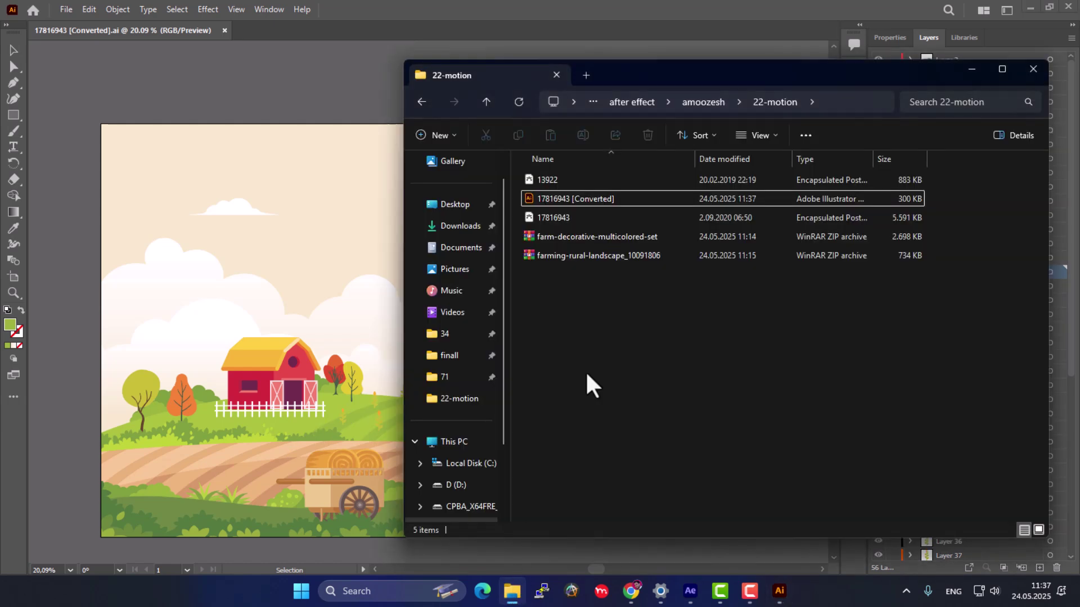
pyautogui.click(690, 591)
pyautogui.click(512, 591)
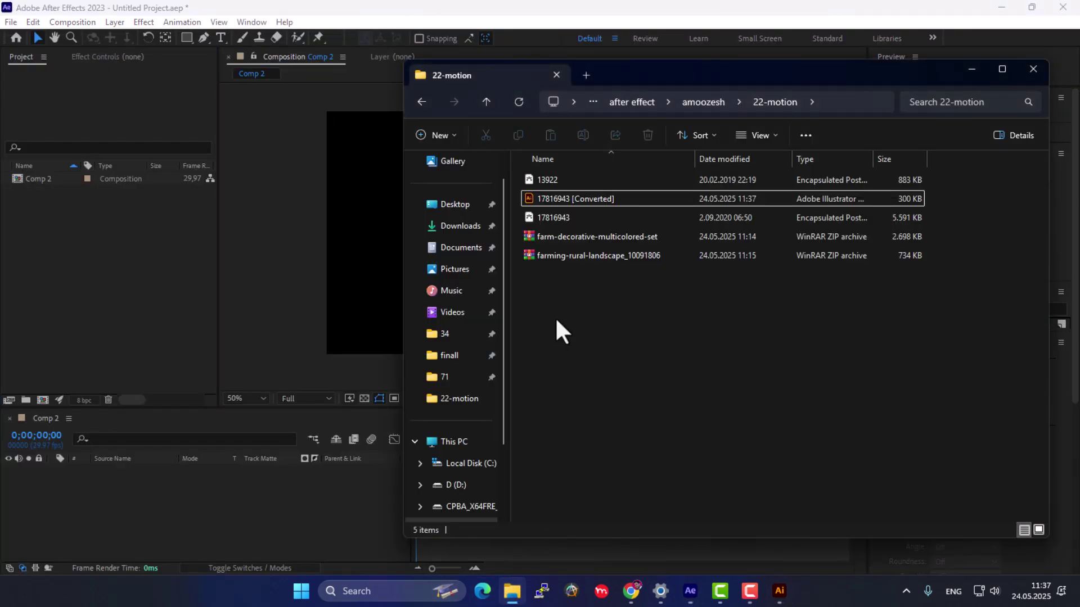
pyautogui.moveTo(563, 202); pyautogui.dragTo(45, 304)
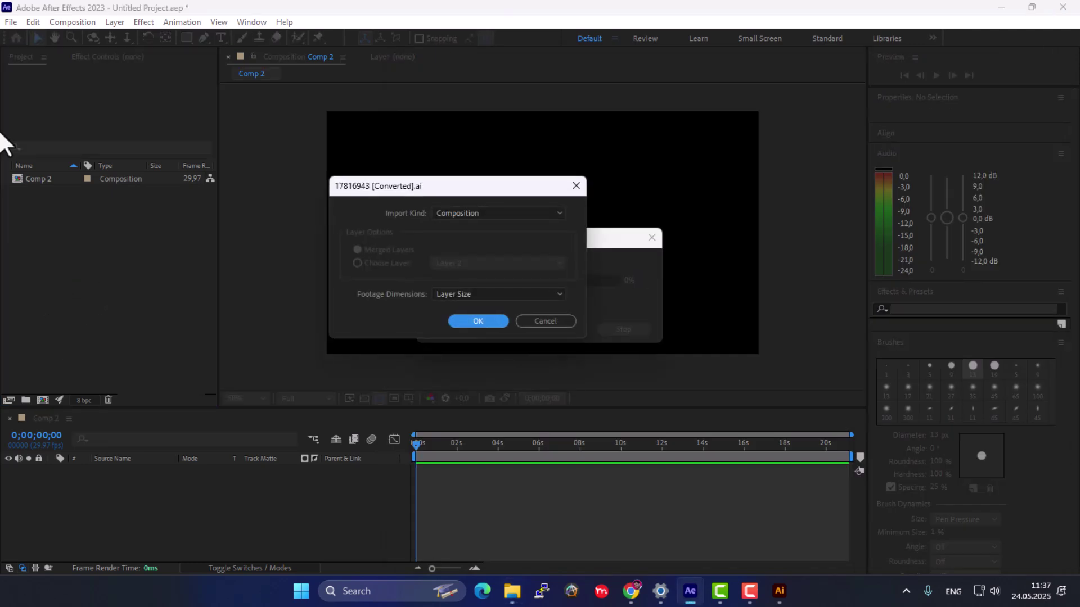
pyautogui.click(477, 217)
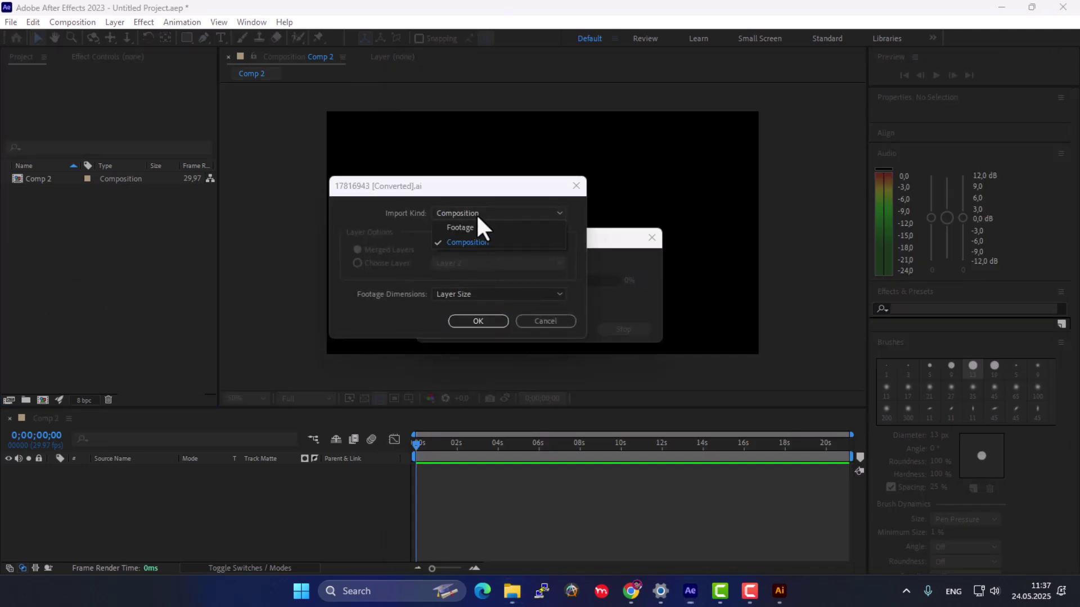
pyautogui.click(486, 214)
pyautogui.click(475, 294)
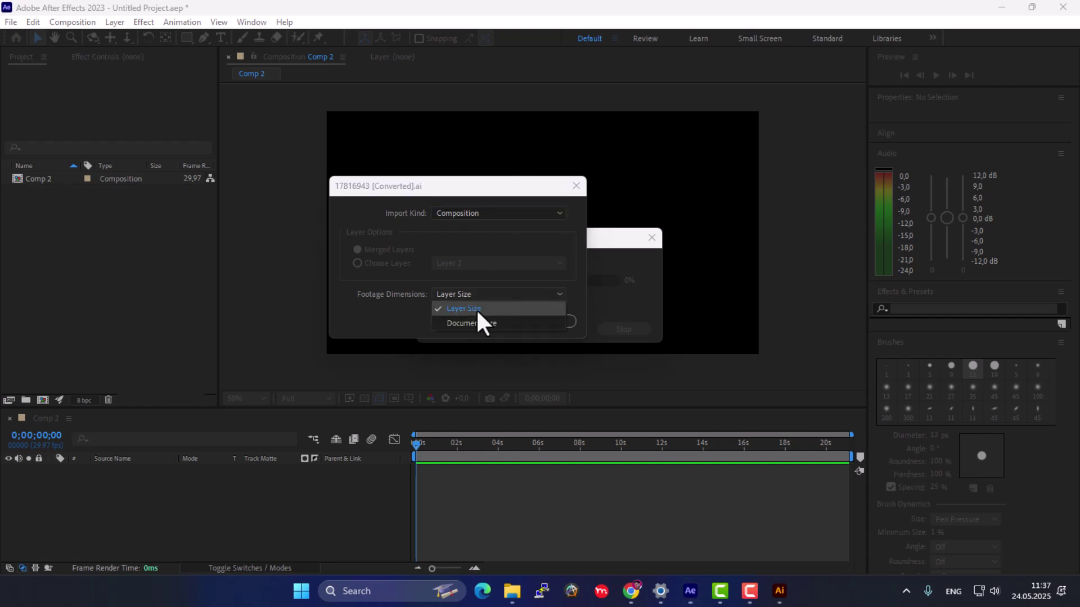
pyautogui.click(471, 324)
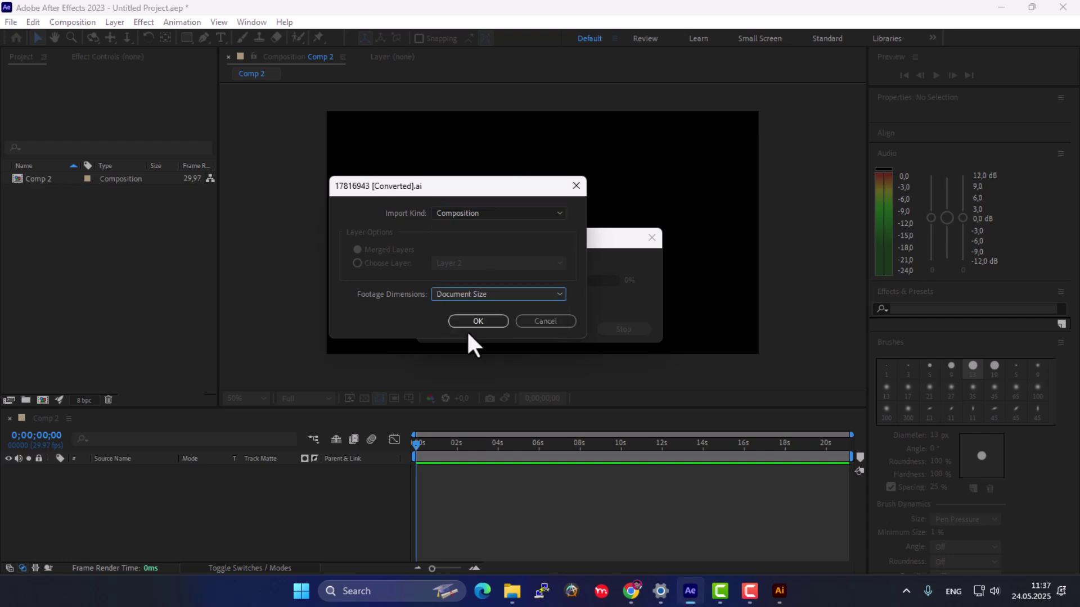
pyautogui.click(472, 322)
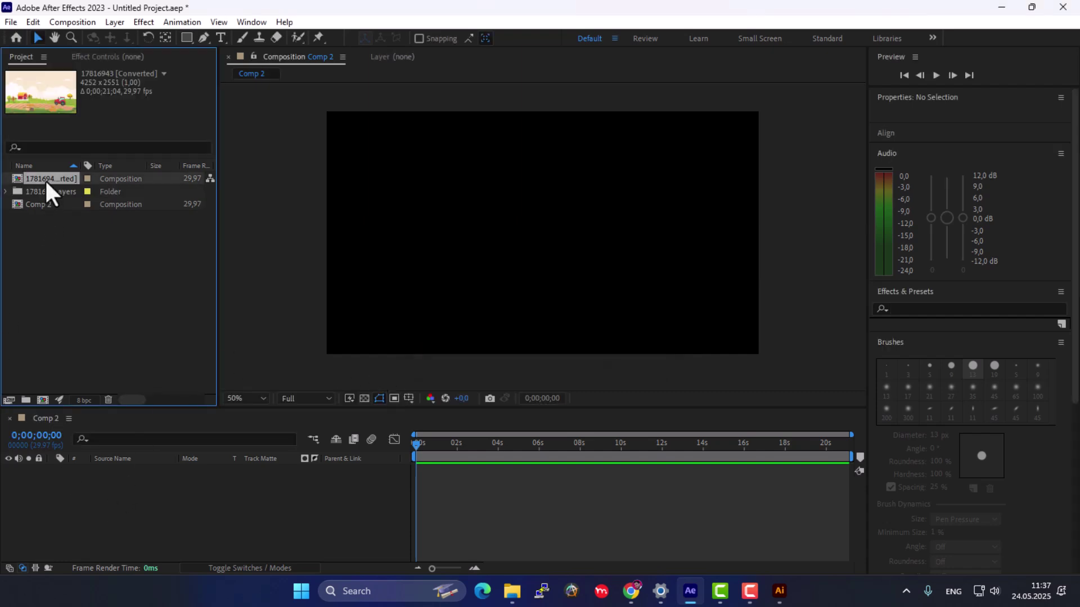
# Add the imported 17816943 [Converted] composition to Comp 2 and open it from the timeline.
pyautogui.moveTo(45, 179); pyautogui.dragTo(76, 472)
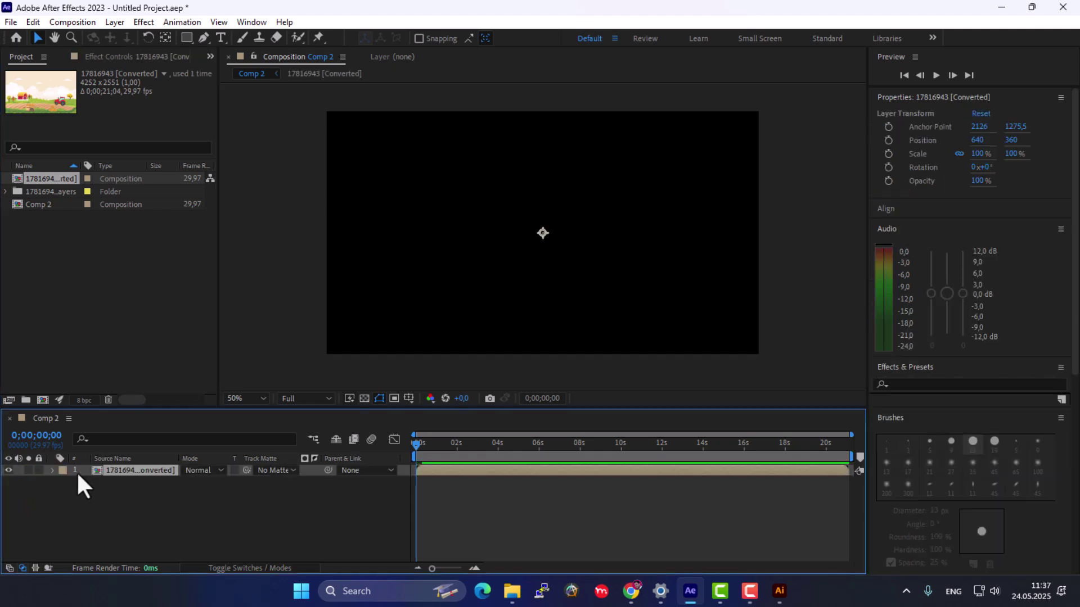
pyautogui.doubleClick(127, 471)
# Examine the imported Illustrator layers by selecting several between Layer 40 and Layer 56 and checking their bounds and anchor points.
pyautogui.scroll(-10, 121, 506)
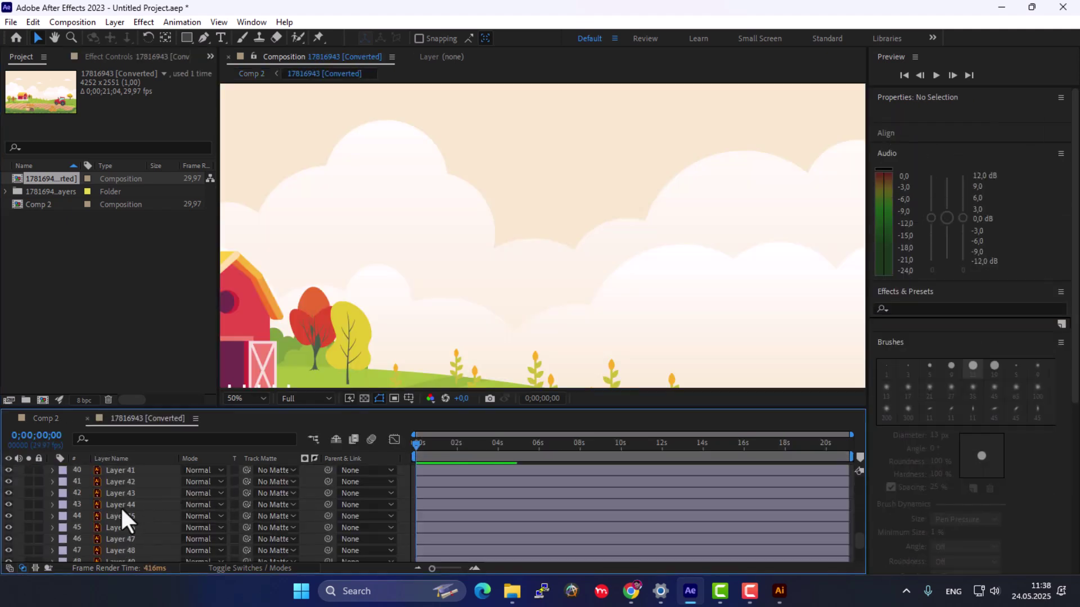
pyautogui.click(120, 505)
pyautogui.scroll(-4, 524, 293)
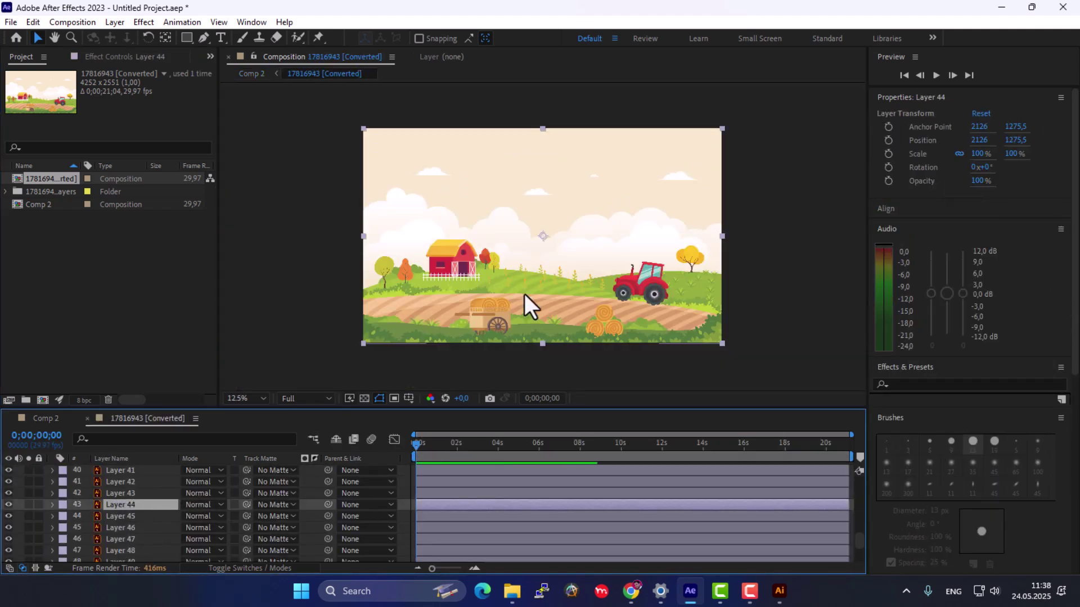
pyautogui.click(131, 527)
pyautogui.click(131, 539)
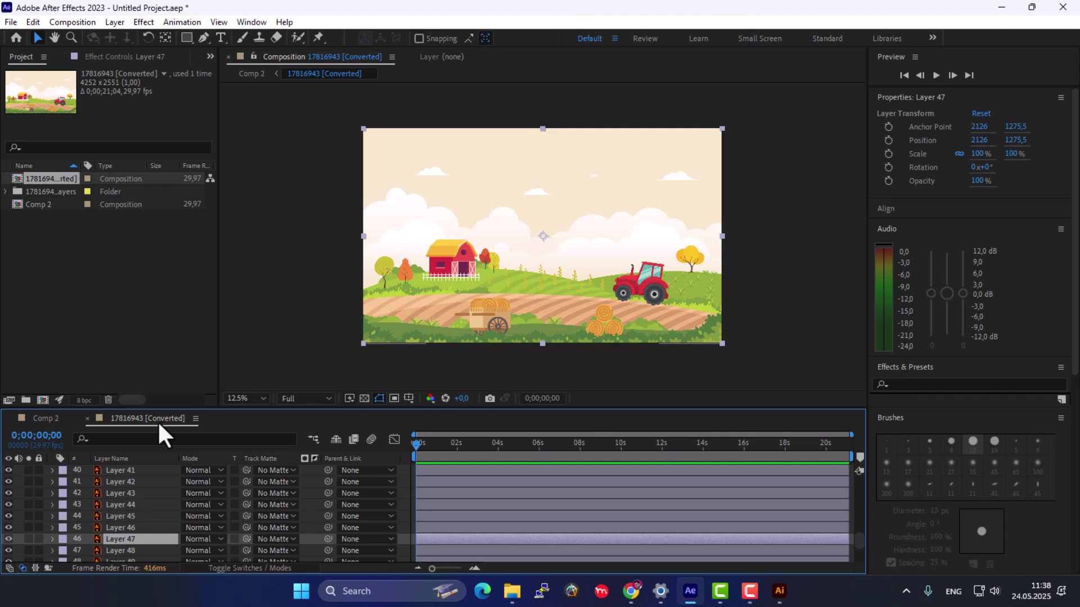
pyautogui.click(135, 493)
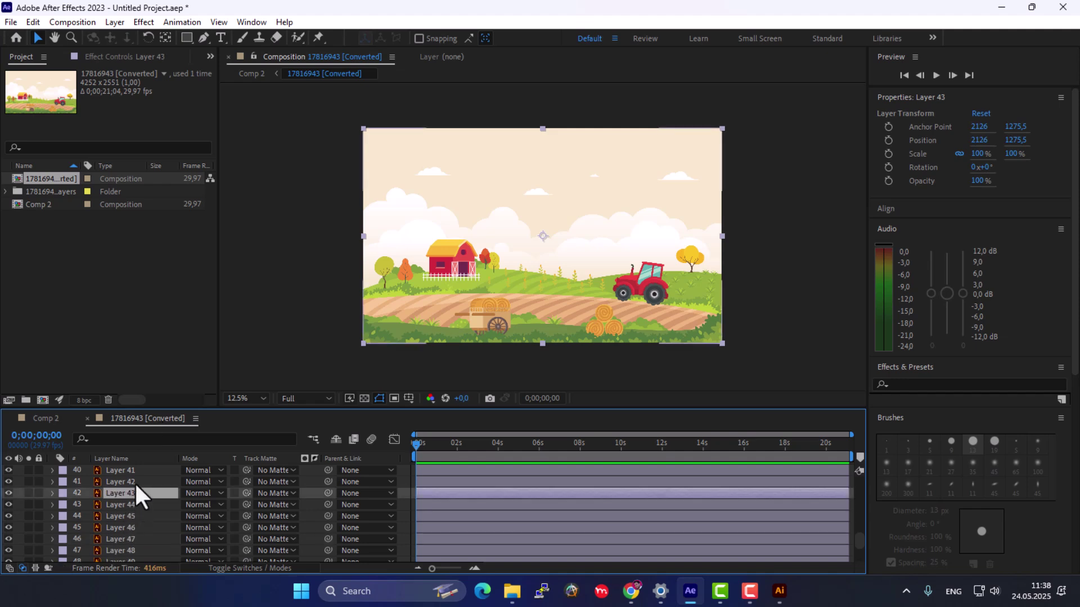
pyautogui.scroll(-2, 135, 485)
pyautogui.click(135, 537)
pyautogui.scroll(-2, 140, 543)
pyautogui.click(138, 541)
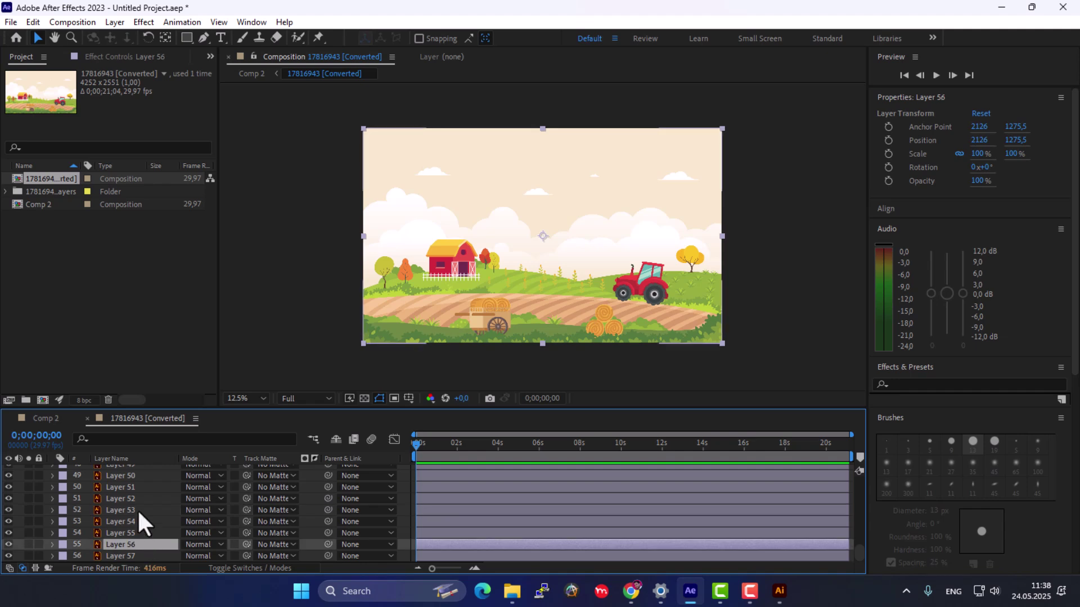
pyautogui.click(152, 484)
pyautogui.scroll(4, 152, 482)
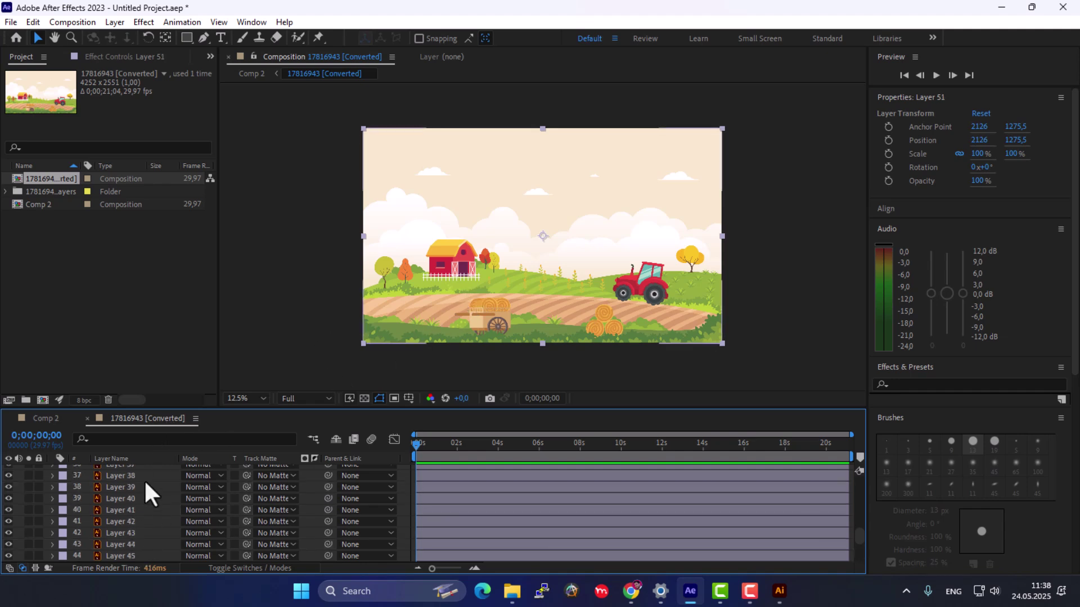
pyautogui.click(147, 498)
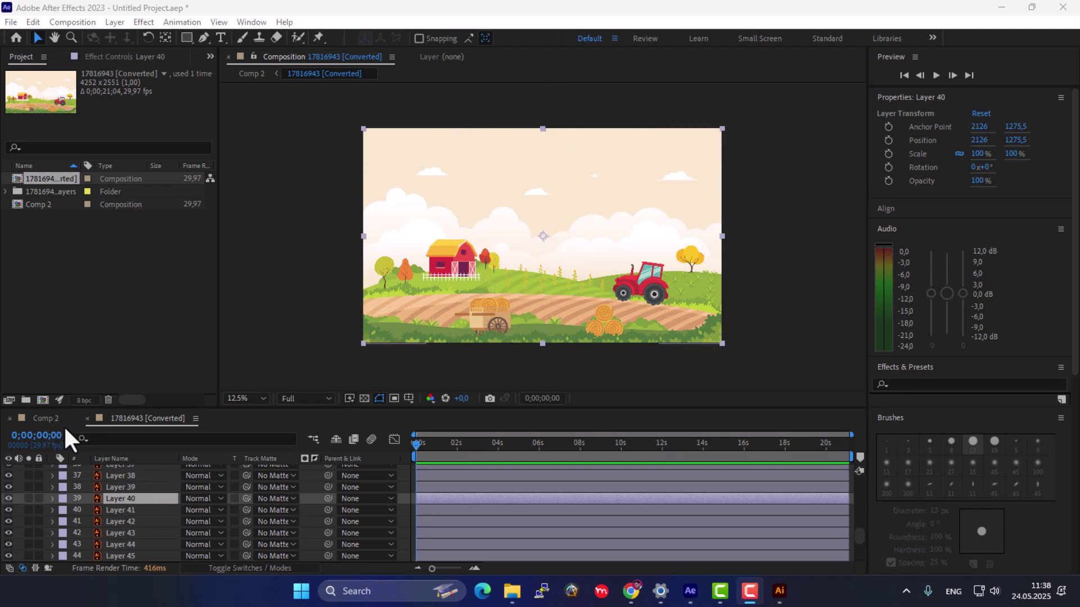
# Remove the imported composition from Comp 2, and delete the 17816943 [Converted] composition and its layers folder from the project.
pyautogui.click(87, 419)
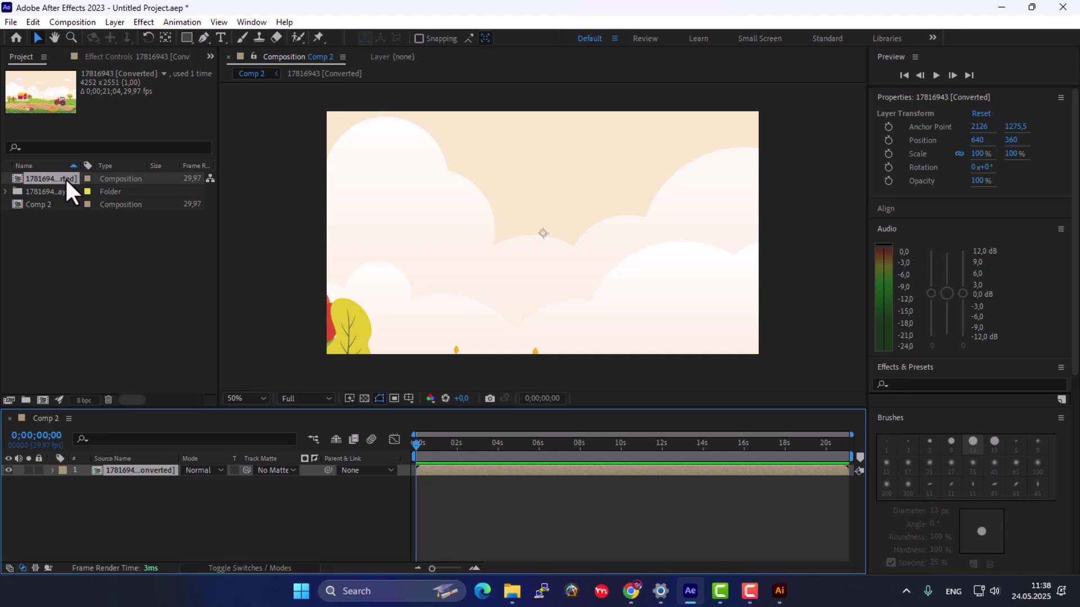
pyautogui.press('Delete')
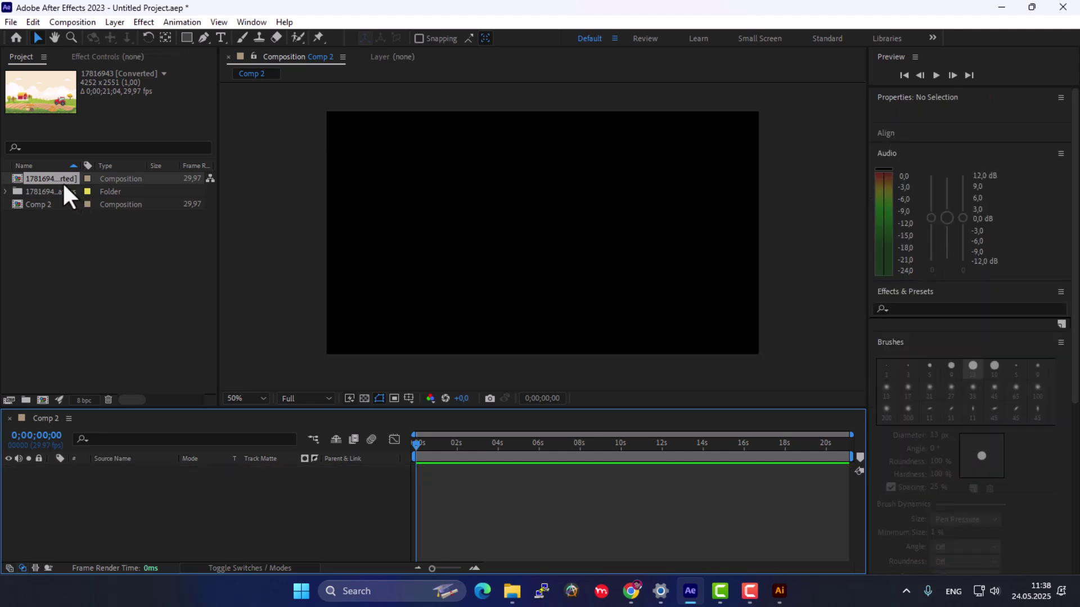
pyautogui.click(62, 180)
pyautogui.press('Delete')
pyautogui.click(592, 313)
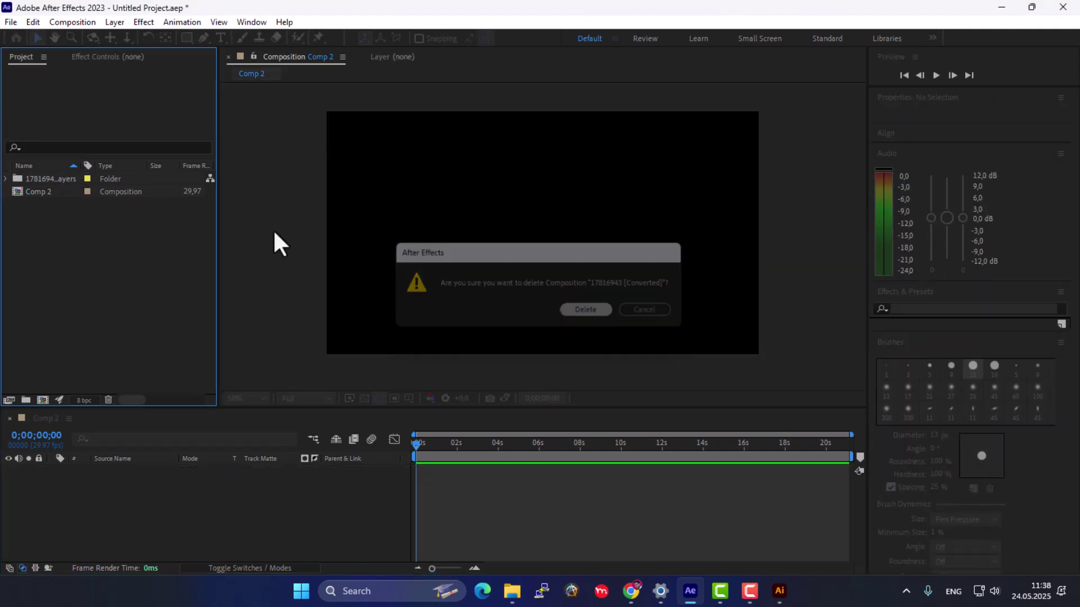
pyautogui.click(65, 178)
pyautogui.press('Delete')
pyautogui.click(603, 311)
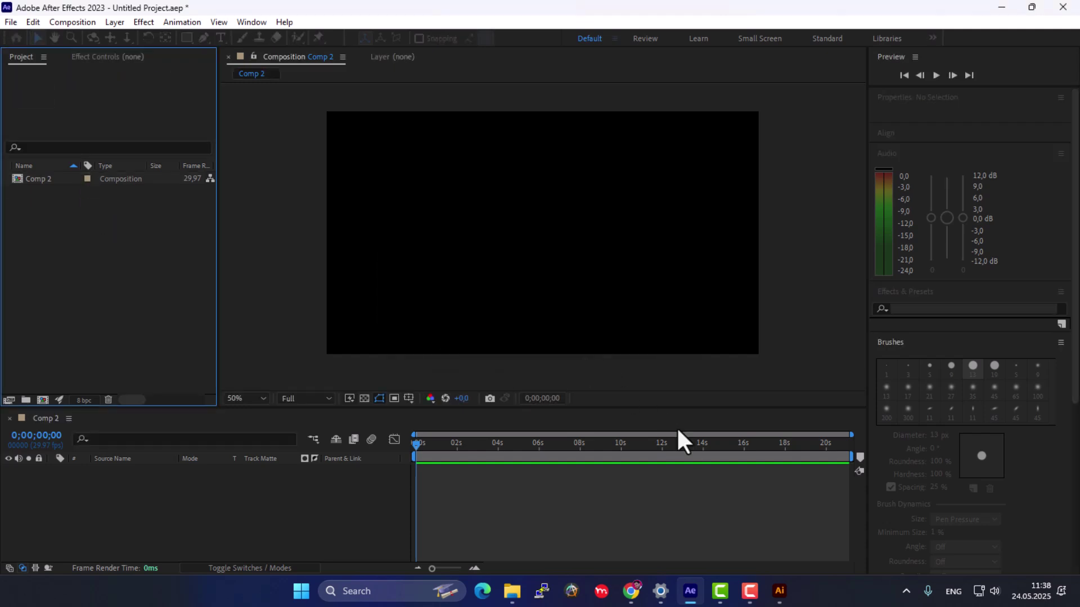
# Import 17816943 [Converted].ai from the 22-motion folder again as a Composition, with Footage Dimensions set to Layer Size.
pyautogui.click(511, 591)
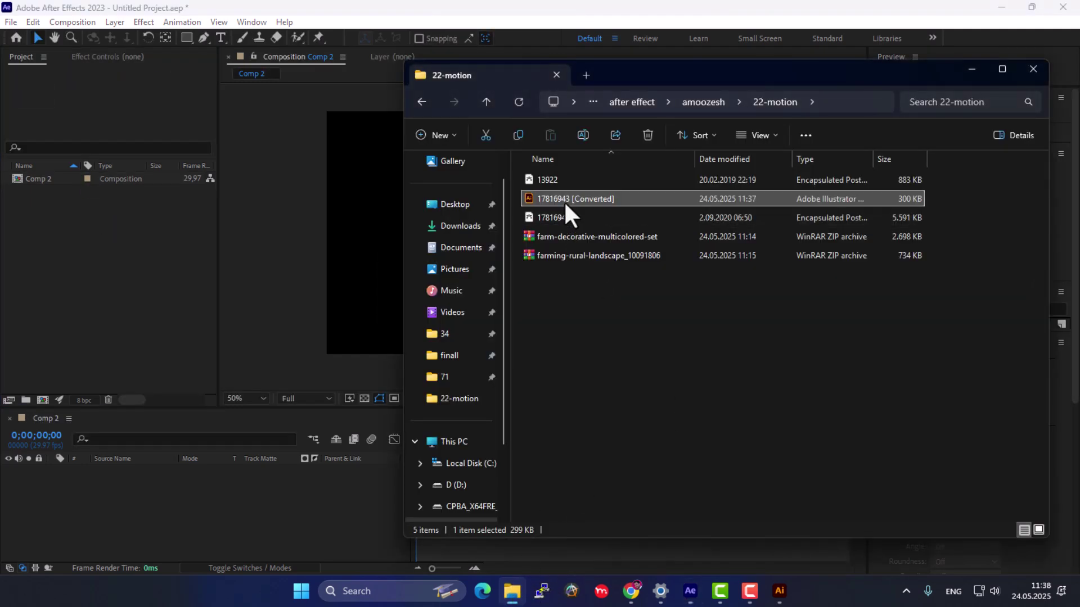
pyautogui.moveTo(564, 201); pyautogui.dragTo(111, 281)
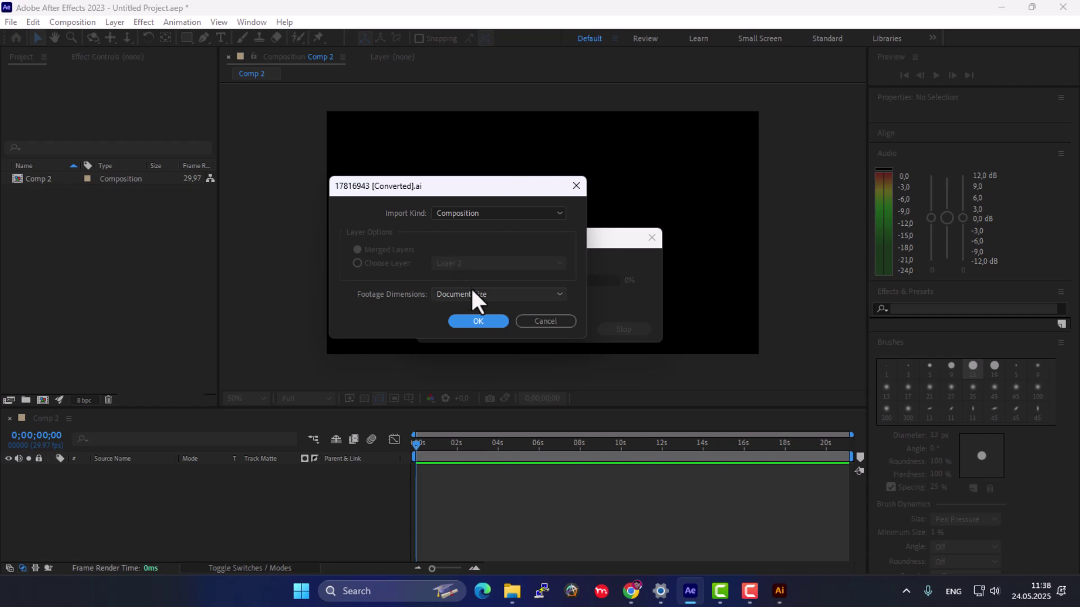
pyautogui.click(474, 294)
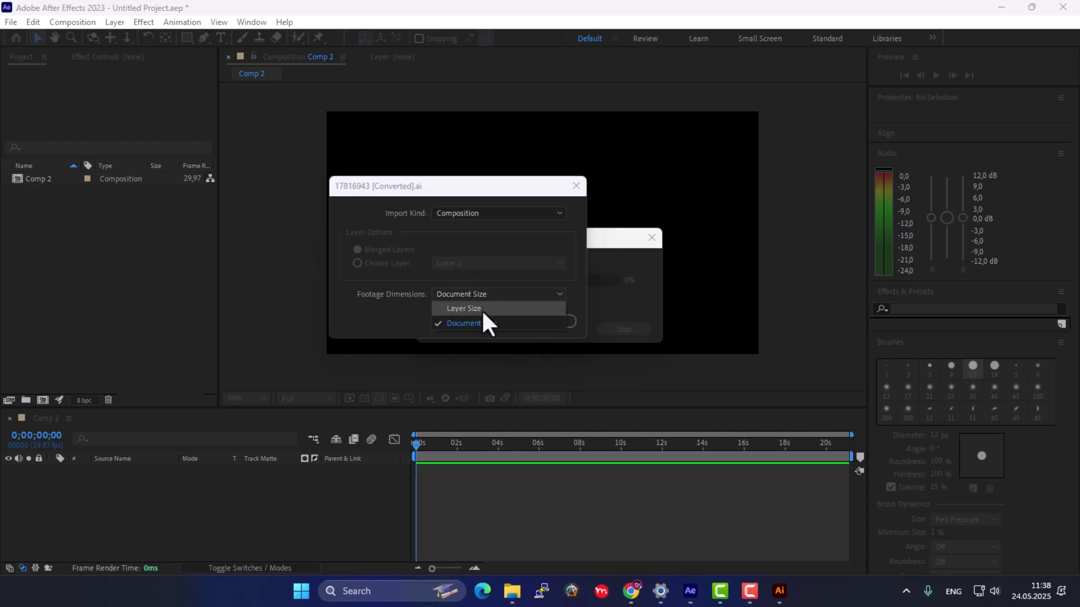
pyautogui.click(482, 311)
pyautogui.click(482, 322)
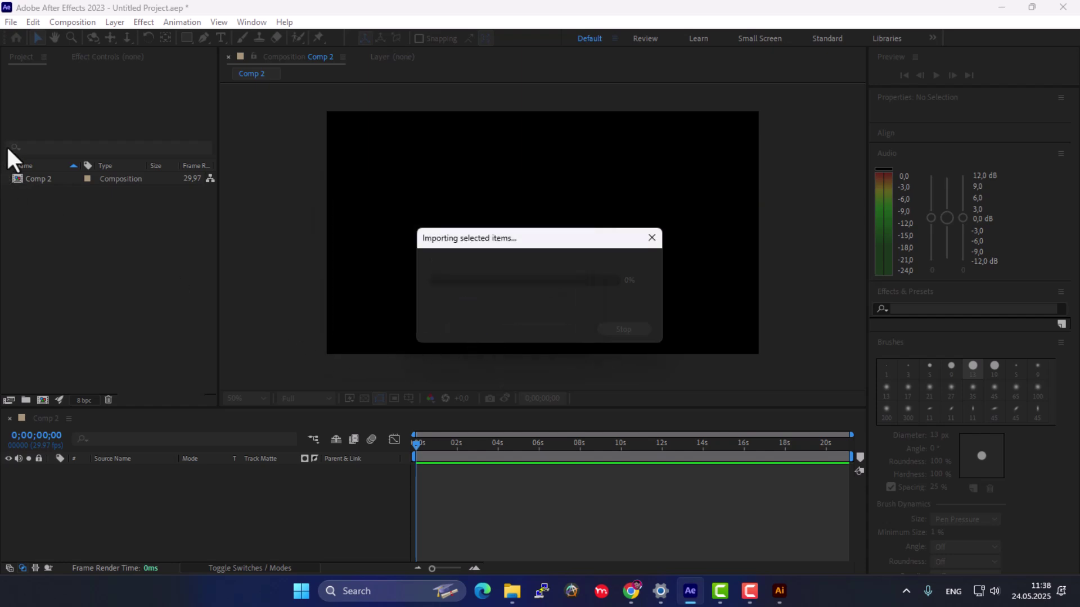
# Add the reimported 17816943 [Converted] composition to Comp 2, look inside it, and return to Comp 2.
pyautogui.moveTo(46, 180); pyautogui.dragTo(69, 514)
pyautogui.doubleClick(122, 470)
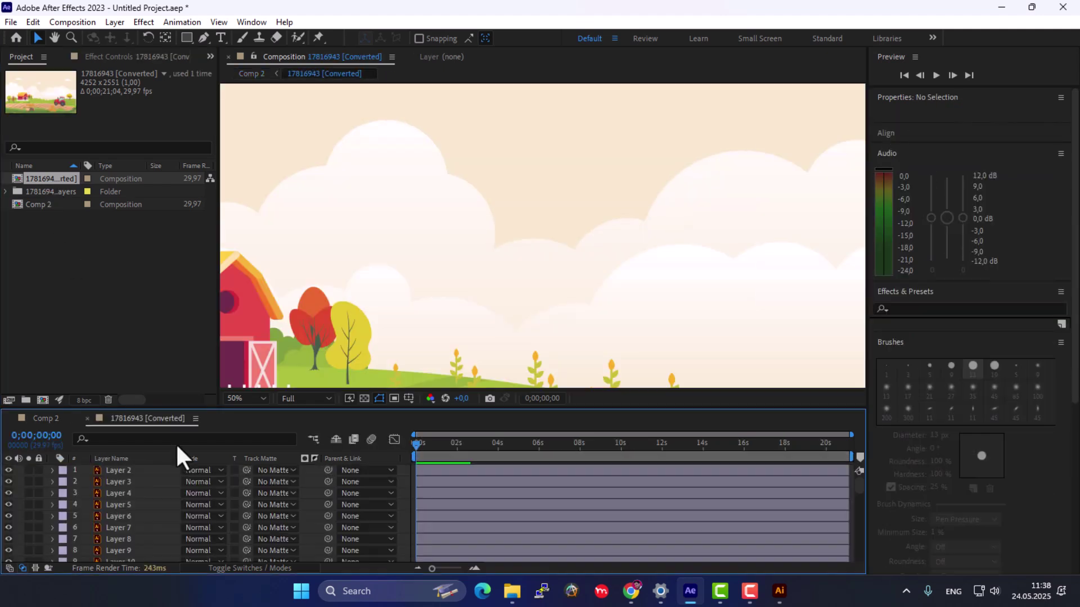
pyautogui.click(44, 418)
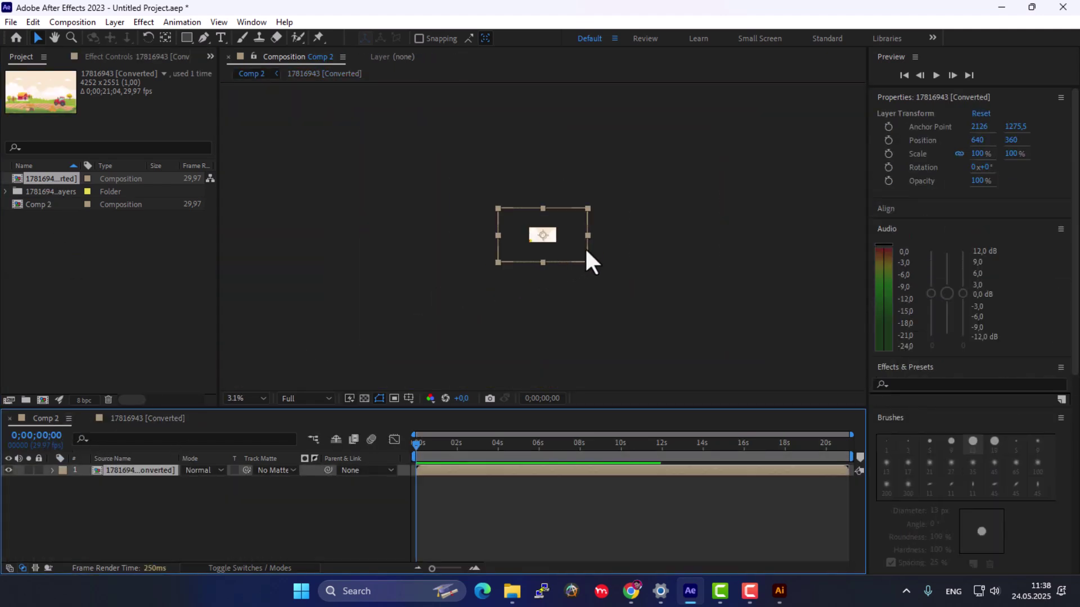
# Scale the farm composition layer in Comp 2 down proportionally to 31.5% so the whole scene fits the frame.
pyautogui.press('.')
pyautogui.press('.')
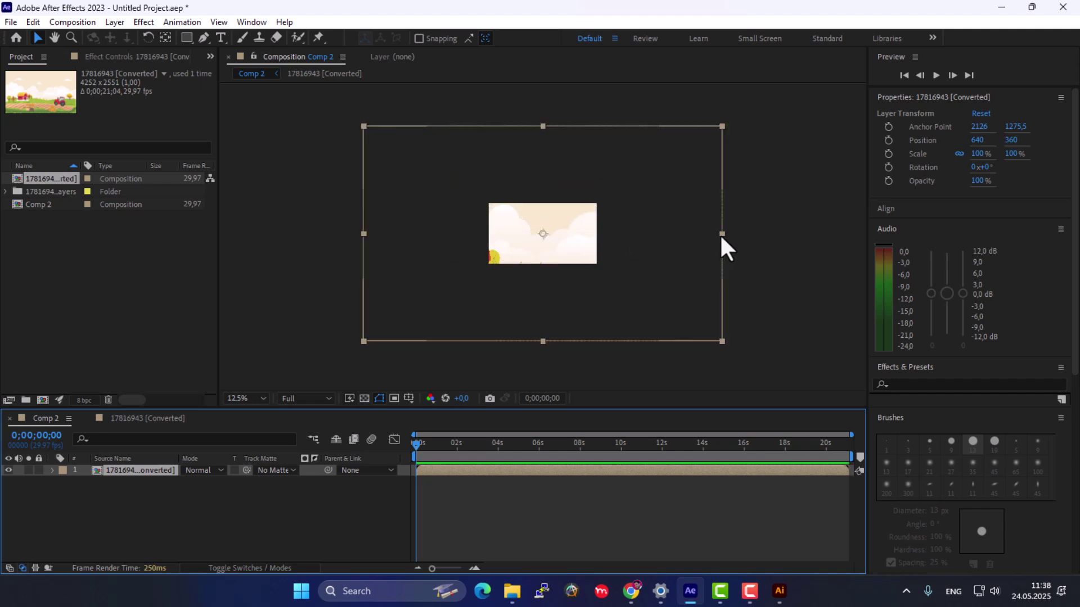
pyautogui.click(723, 236)
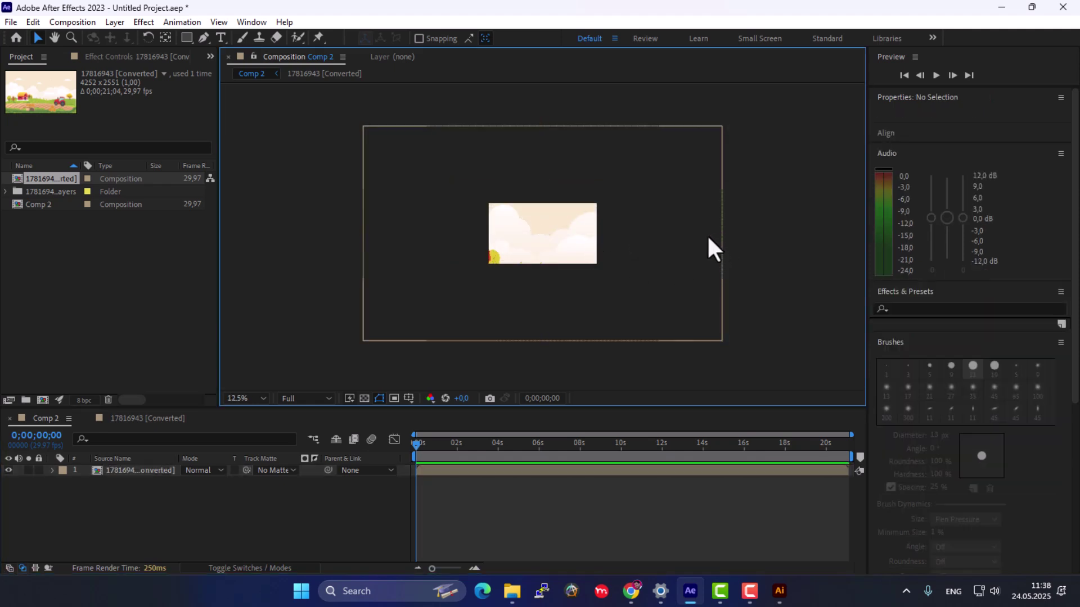
pyautogui.click(719, 239)
pyautogui.moveTo(722, 235); pyautogui.dragTo(598, 242)
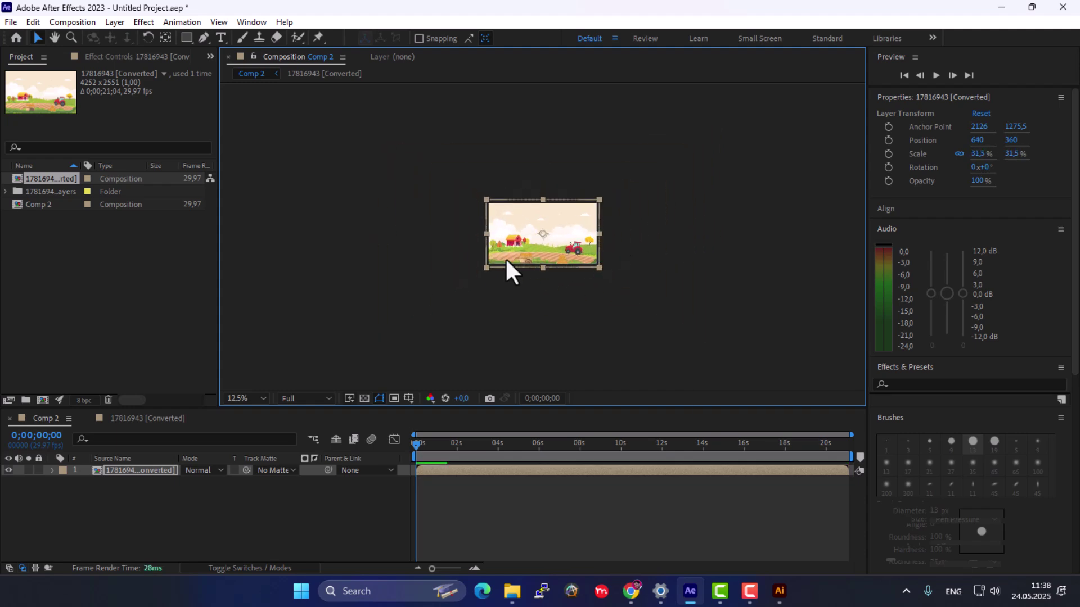
pyautogui.press('.')
pyautogui.press('.')
pyautogui.press('.')
pyautogui.press('.')
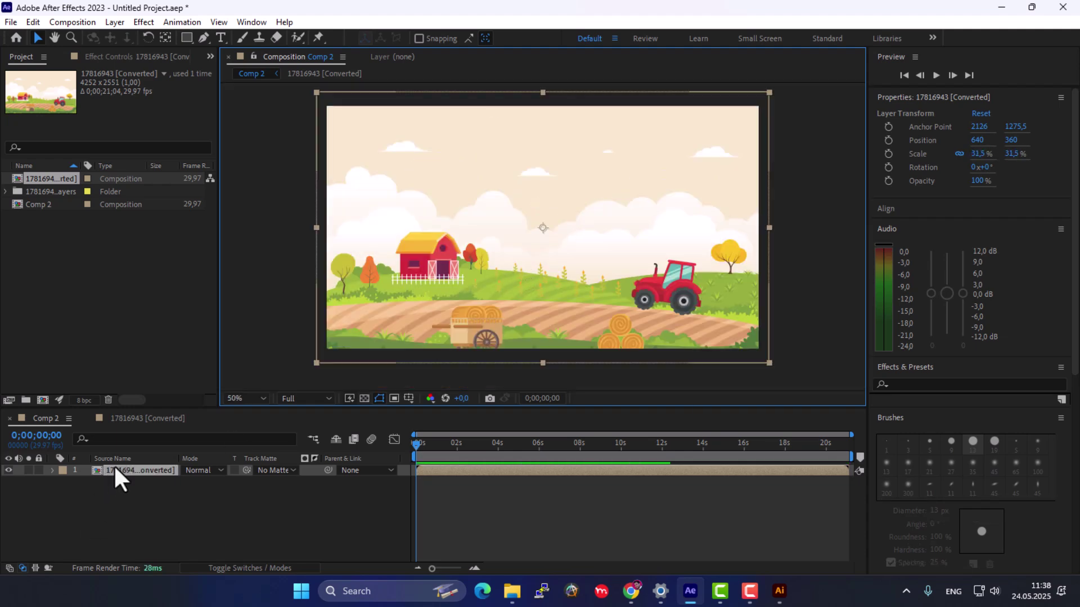
# Open the nested farm composition and examine the bounds and anchor points of individual layers such as Layer 19, 20, 24 and 26.
pyautogui.doubleClick(115, 470)
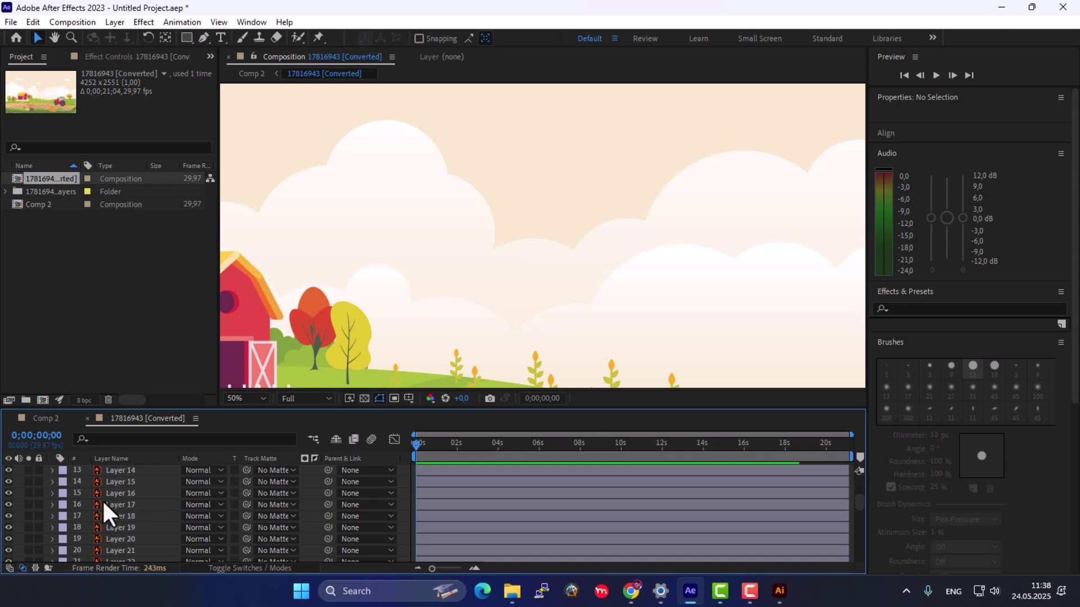
pyautogui.press(',')
pyautogui.press(',')
pyautogui.press(',')
pyautogui.press(',')
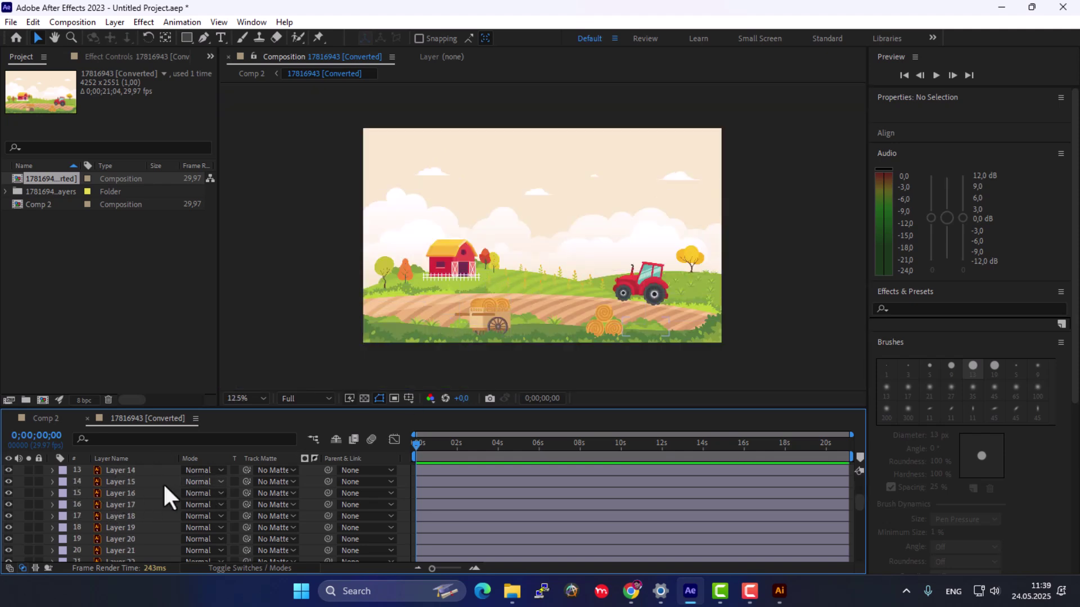
pyautogui.click(106, 493)
pyautogui.click(144, 529)
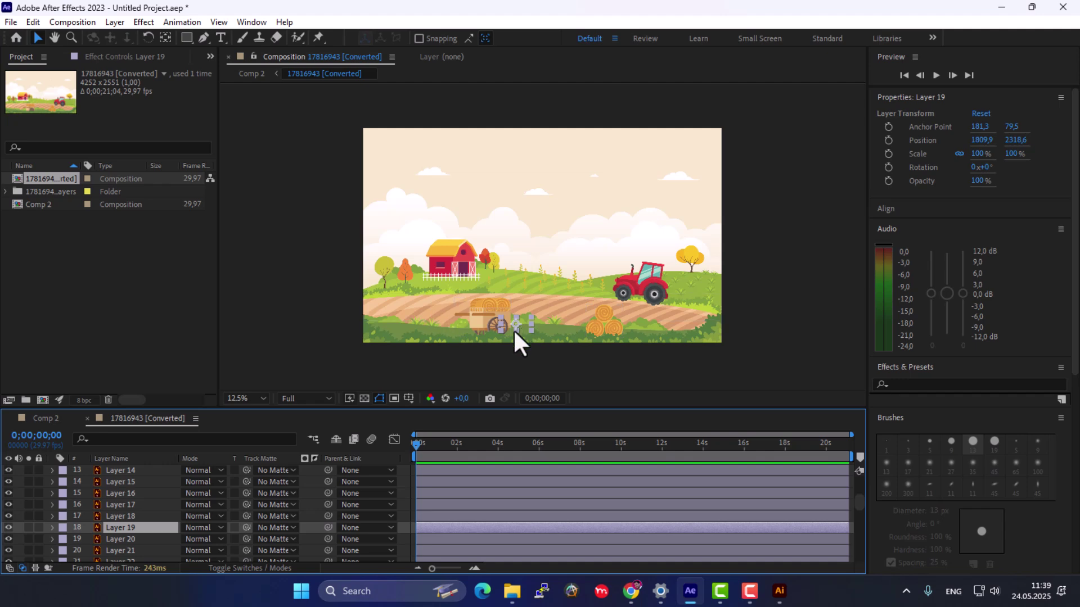
pyautogui.click(135, 538)
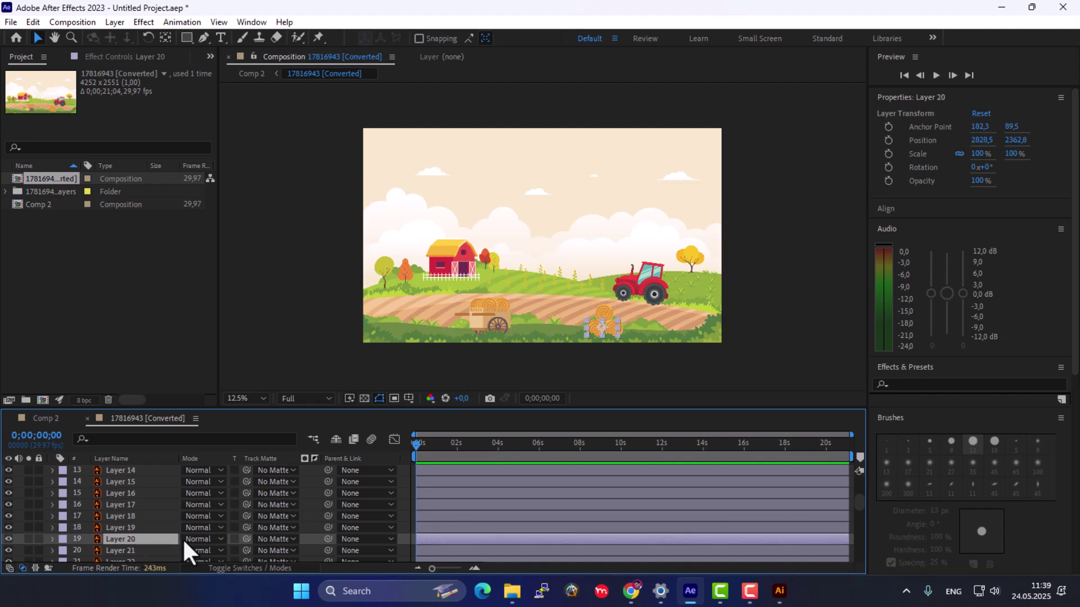
pyautogui.scroll(-3, 133, 523)
pyautogui.click(127, 527)
pyautogui.click(134, 505)
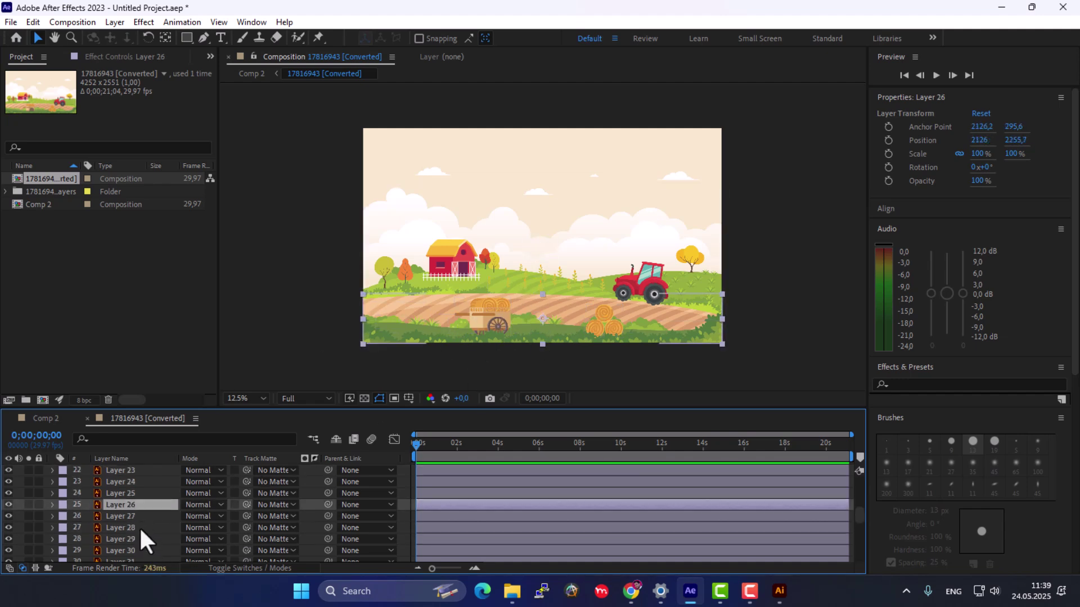
pyautogui.click(140, 484)
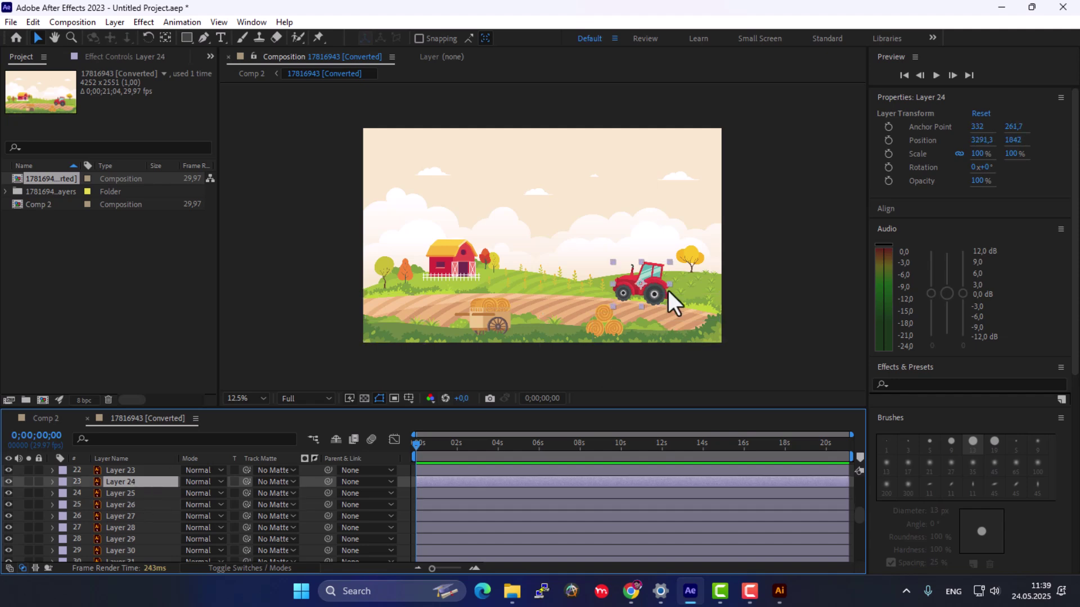
pyautogui.press('.')
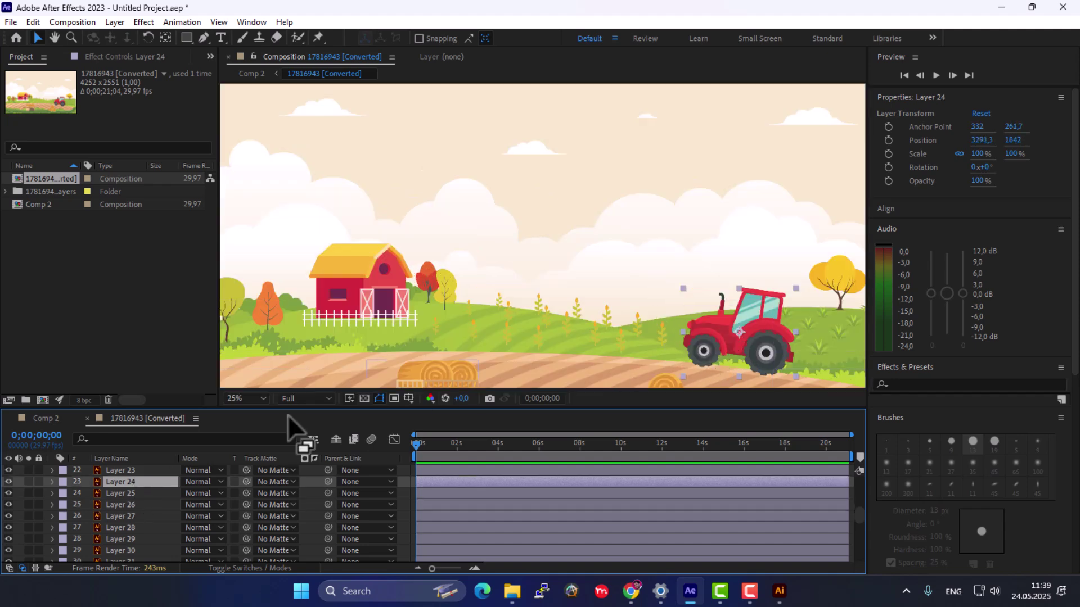
pyautogui.press(',')
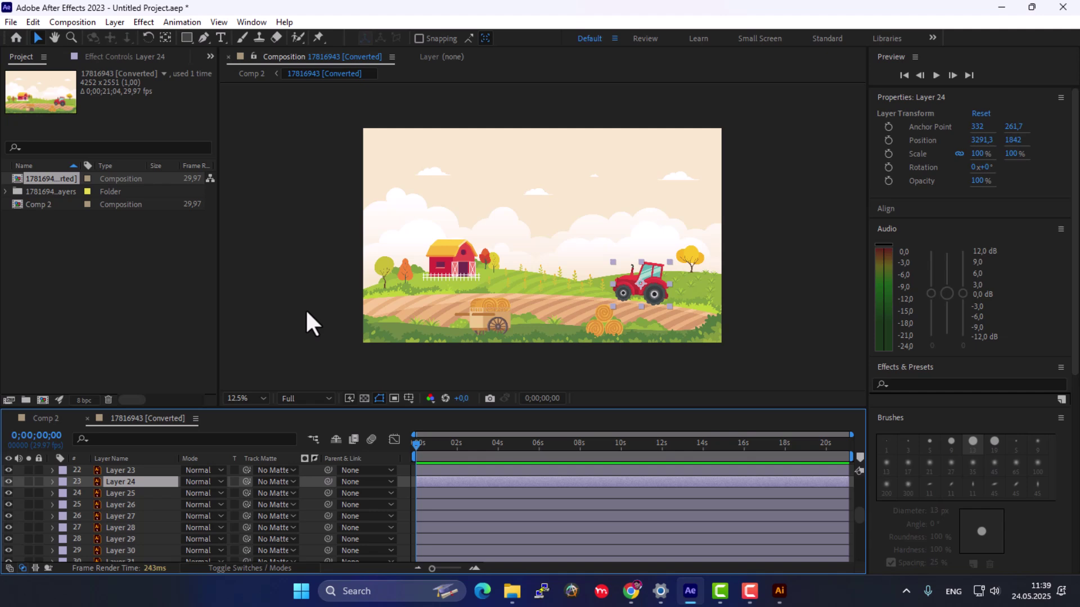
# Close the nested 17816943 [Converted] composition's timeline, return to Comp 2 and deselect its layer.
pyautogui.click(46, 419)
pyautogui.click(144, 419)
pyautogui.click(87, 419)
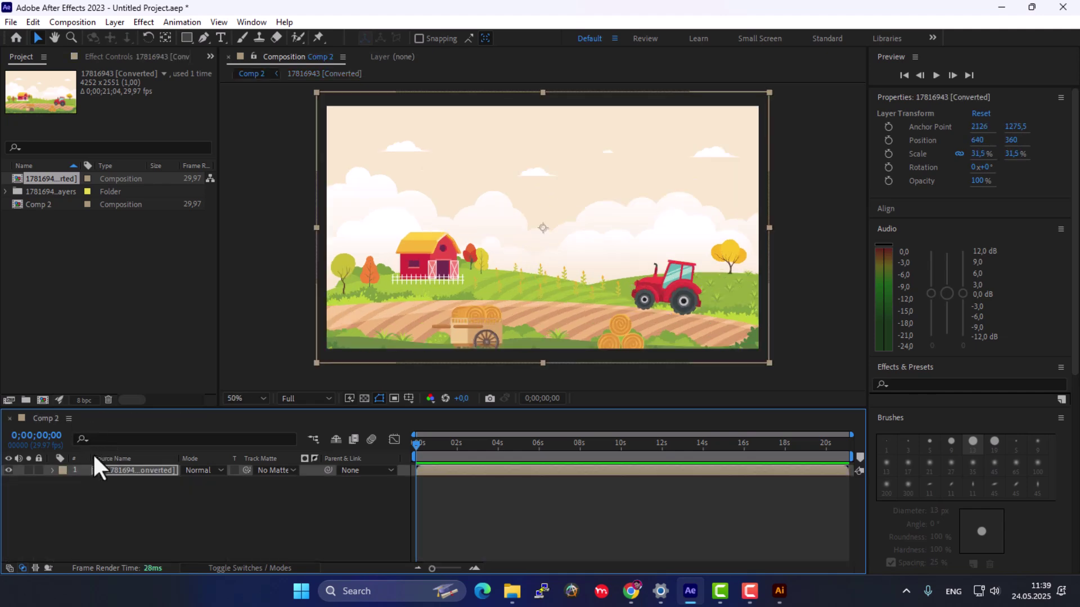
pyautogui.click(142, 526)
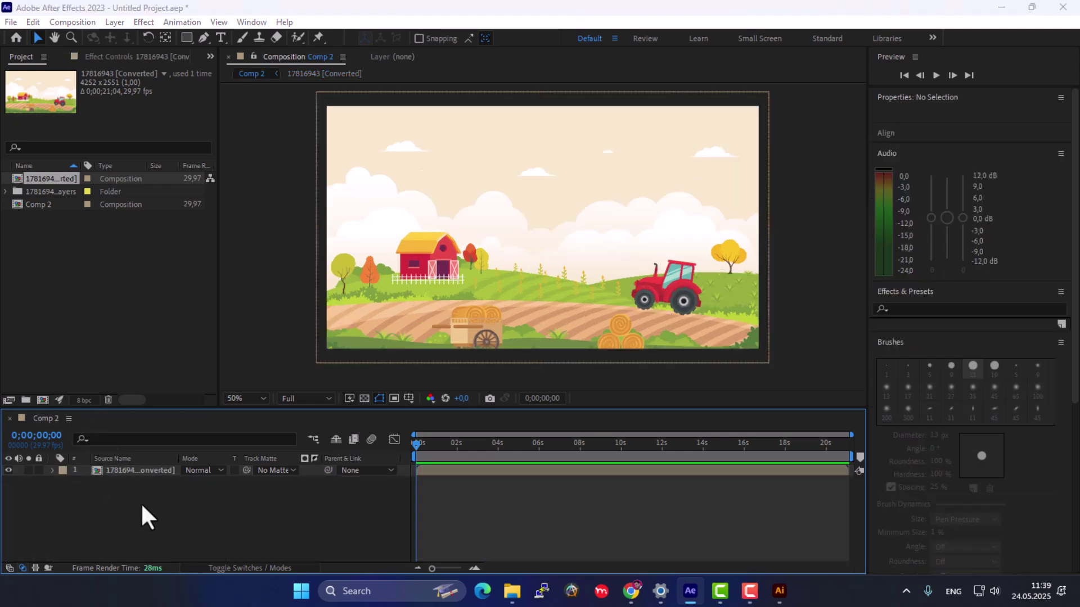
pyautogui.hotkey('ctrl', 's')
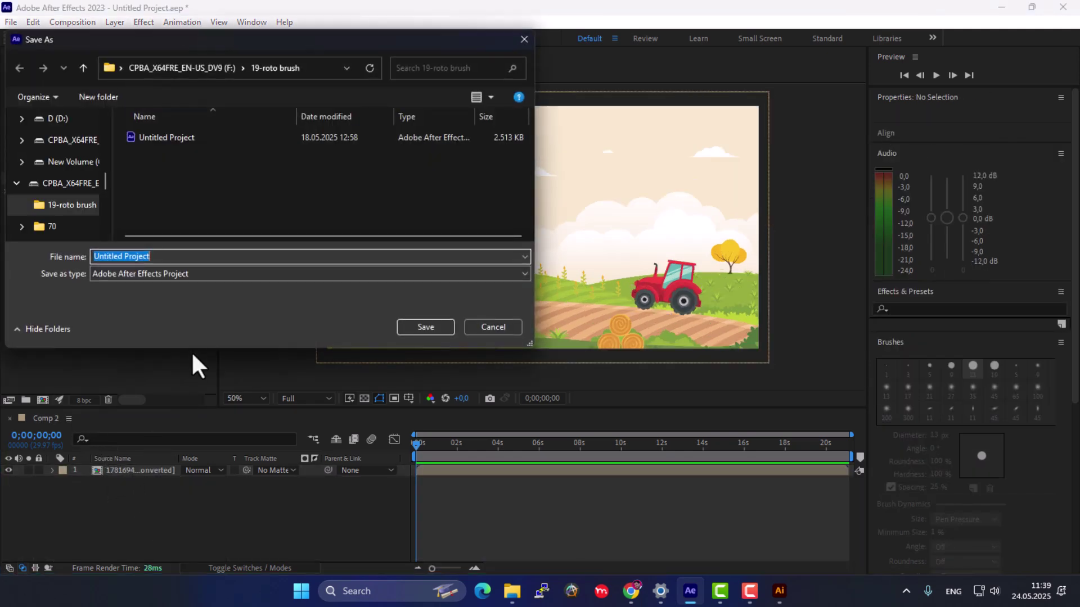
pyautogui.click(205, 67)
pyautogui.scroll(-2, 242, 230)
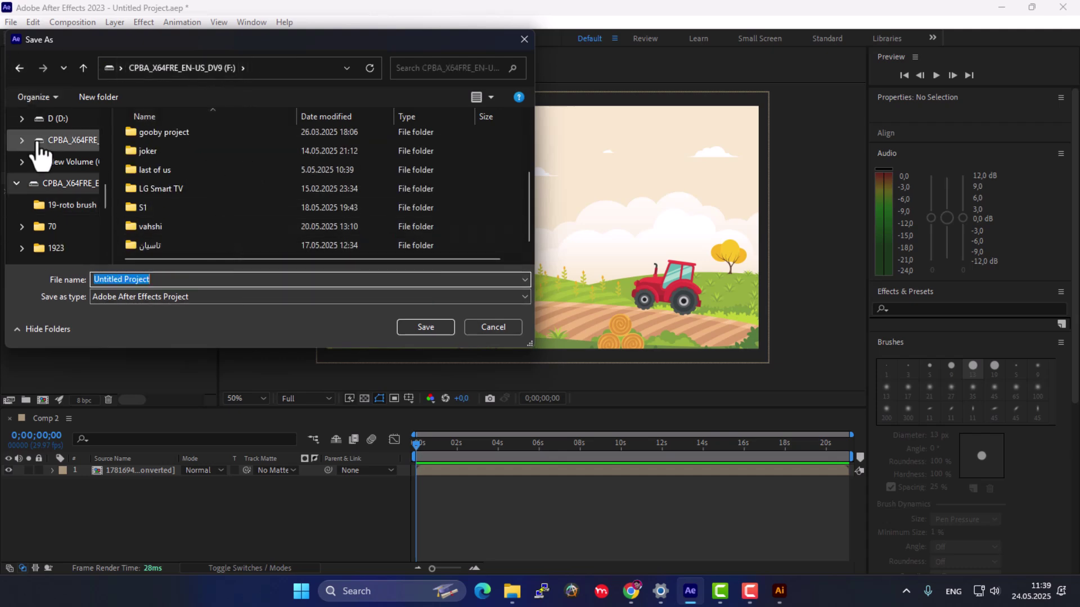
pyautogui.click(19, 68)
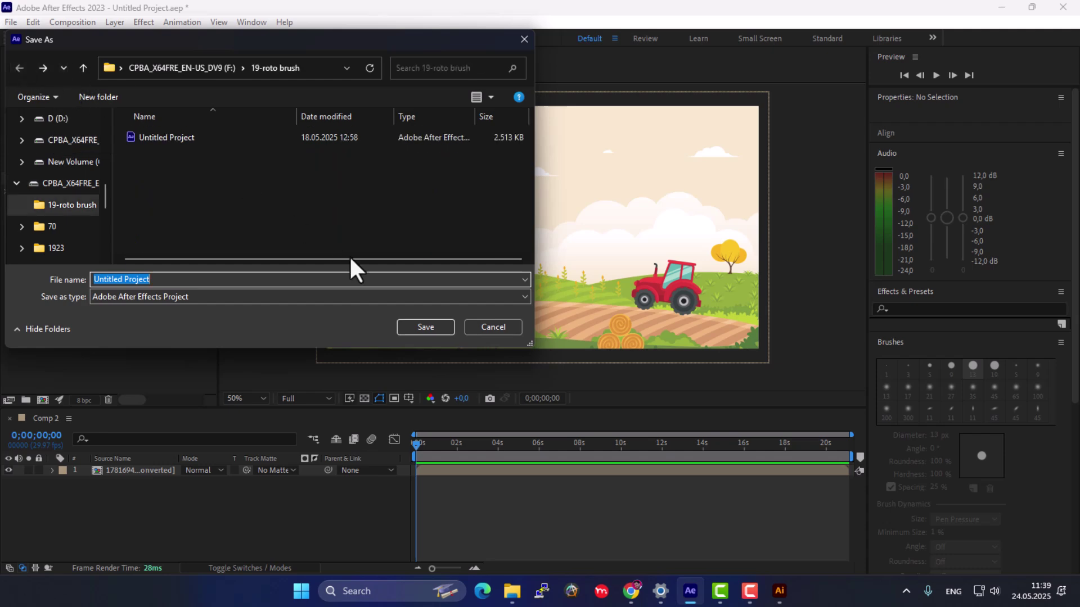
pyautogui.click(489, 327)
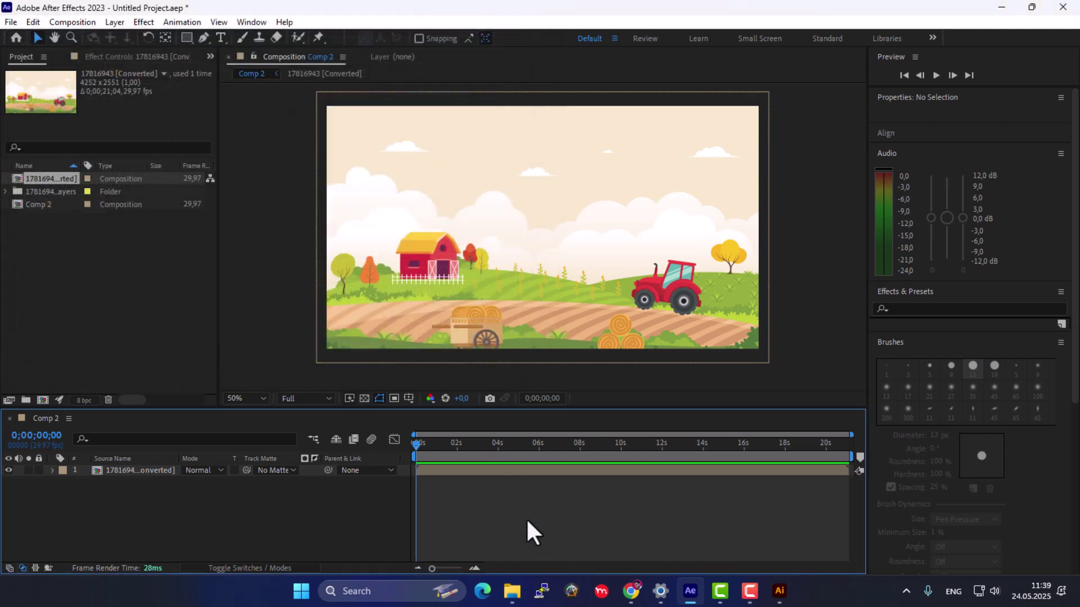
# Switch to the 22-motion folder and open the 13922 EPS file in Illustrator.
pyautogui.moveTo(513, 594)
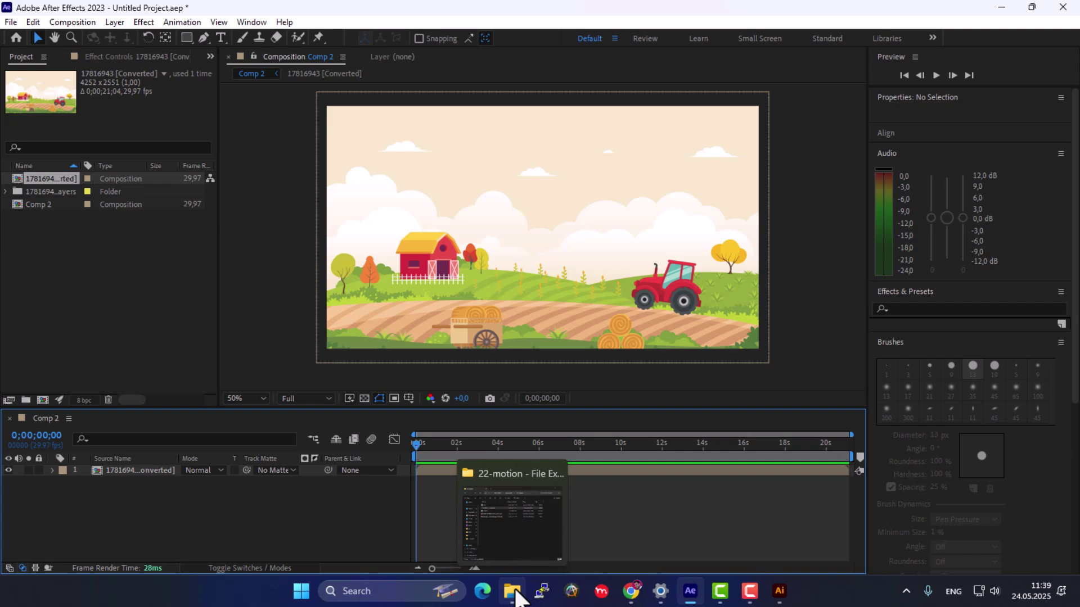
pyautogui.click(511, 535)
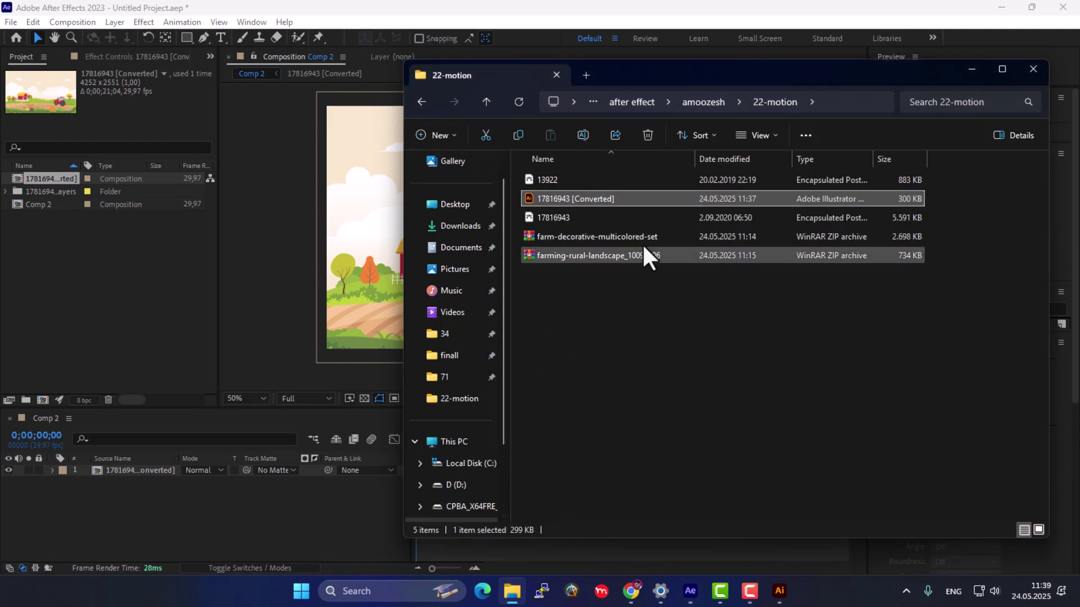
pyautogui.doubleClick(565, 178)
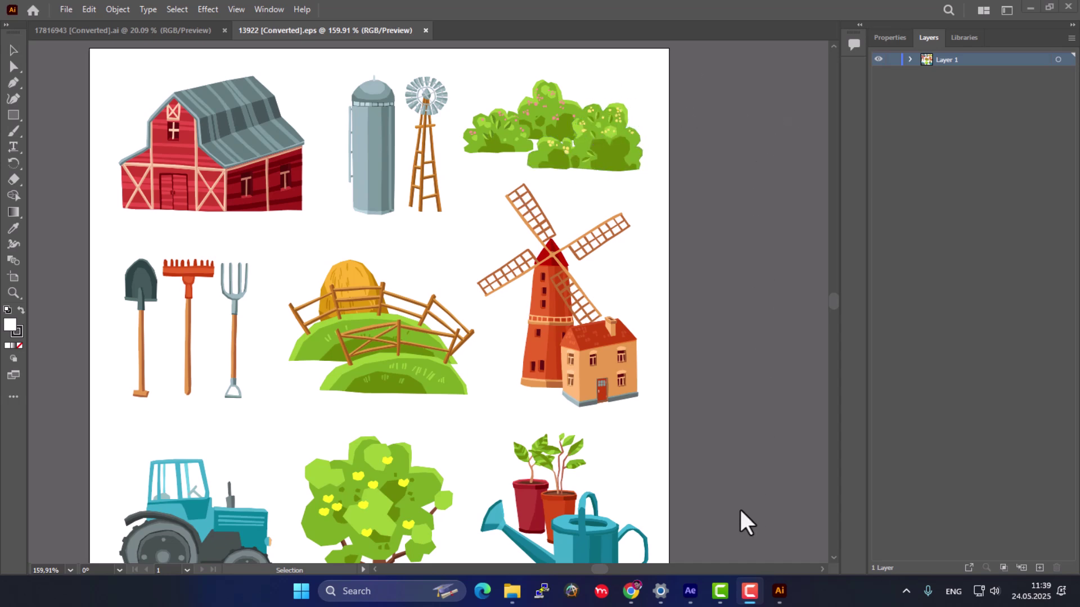
# Delete all the farm artwork except the windmill with its house, including the barn, silo, bushes, tools, haystack, tractor, tree and watering can.
pyautogui.moveTo(680, 68); pyautogui.dragTo(144, 153)
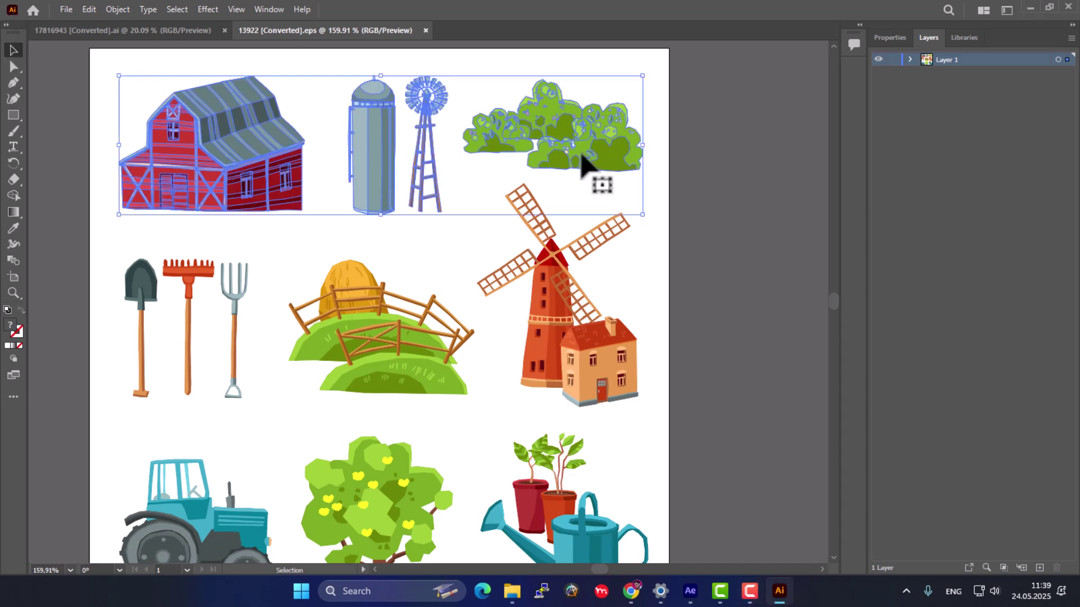
pyautogui.moveTo(689, 110); pyautogui.dragTo(345, 158)
pyautogui.keyDown('shift'); pyautogui.click(264, 166); pyautogui.keyUp('shift')
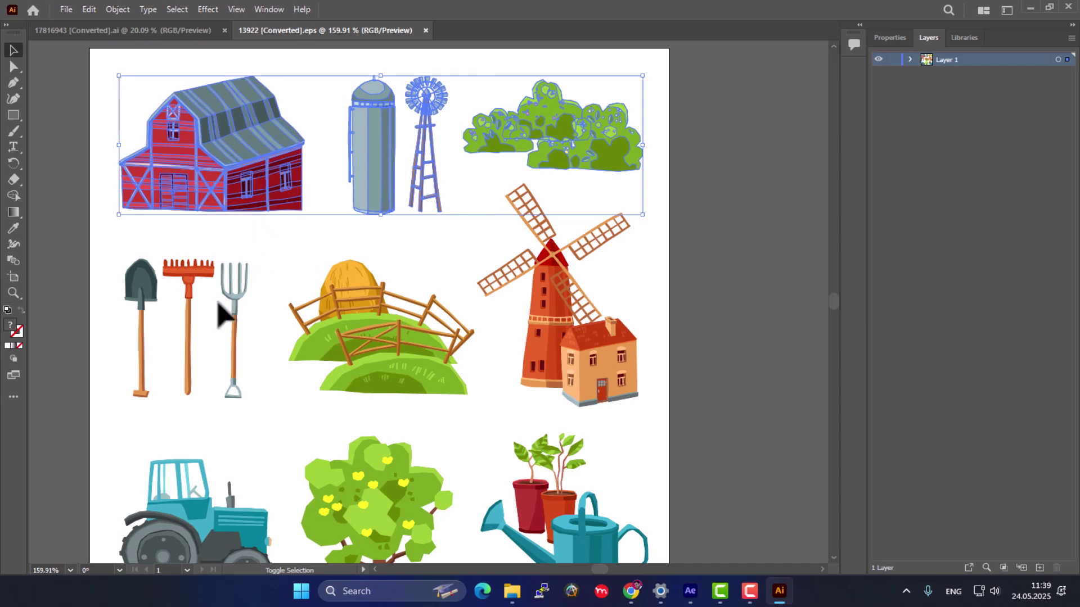
pyautogui.keyDown('shift'); pyautogui.click(240, 319); pyautogui.keyUp('shift')
pyautogui.keyDown('shift'); pyautogui.click(354, 327); pyautogui.keyUp('shift')
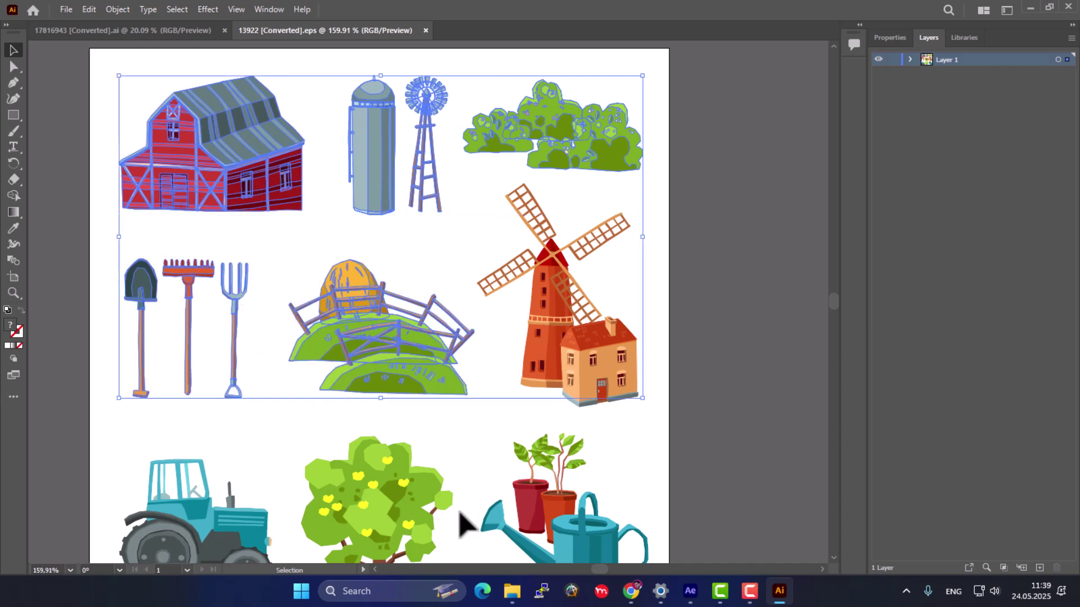
pyautogui.scroll(-1, 467, 512)
pyautogui.keyDown('shift'); pyautogui.click(579, 495); pyautogui.keyUp('shift')
pyautogui.keyDown('shift'); pyautogui.click(371, 479); pyautogui.keyUp('shift')
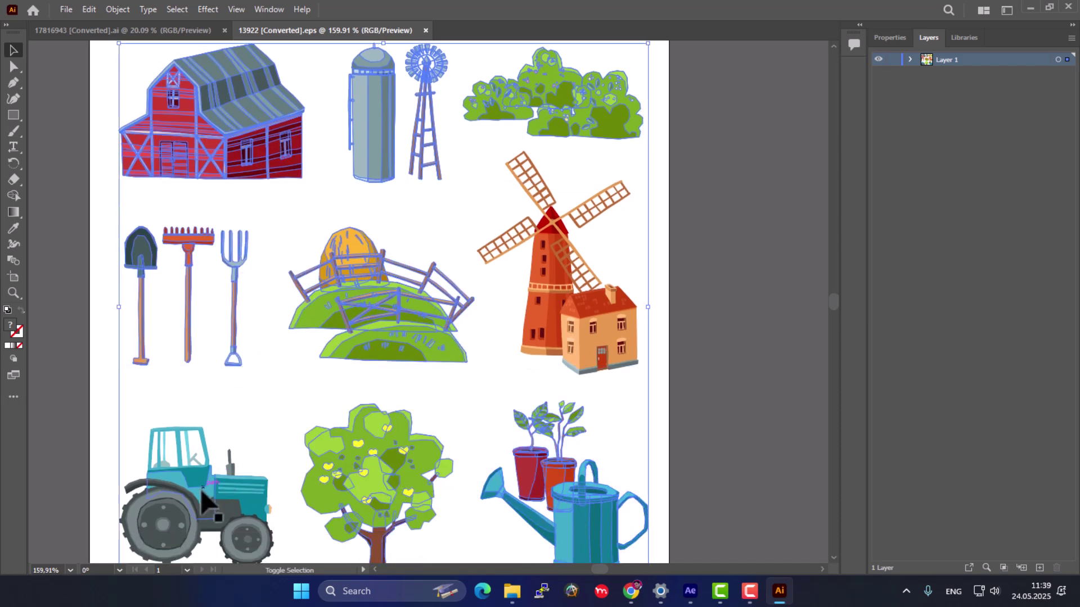
pyautogui.keyDown('shift'); pyautogui.click(236, 505); pyautogui.keyUp('shift')
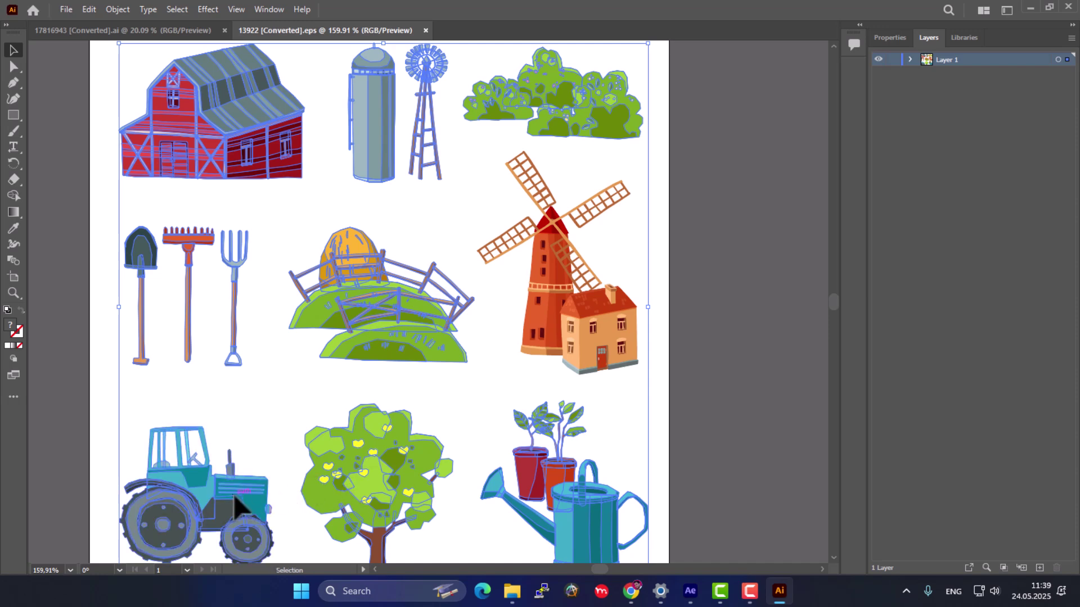
pyautogui.press('Delete')
# Enlarge the windmill and house group proportionally and move it to the middle of the artboard.
pyautogui.moveTo(713, 136); pyautogui.dragTo(232, 520)
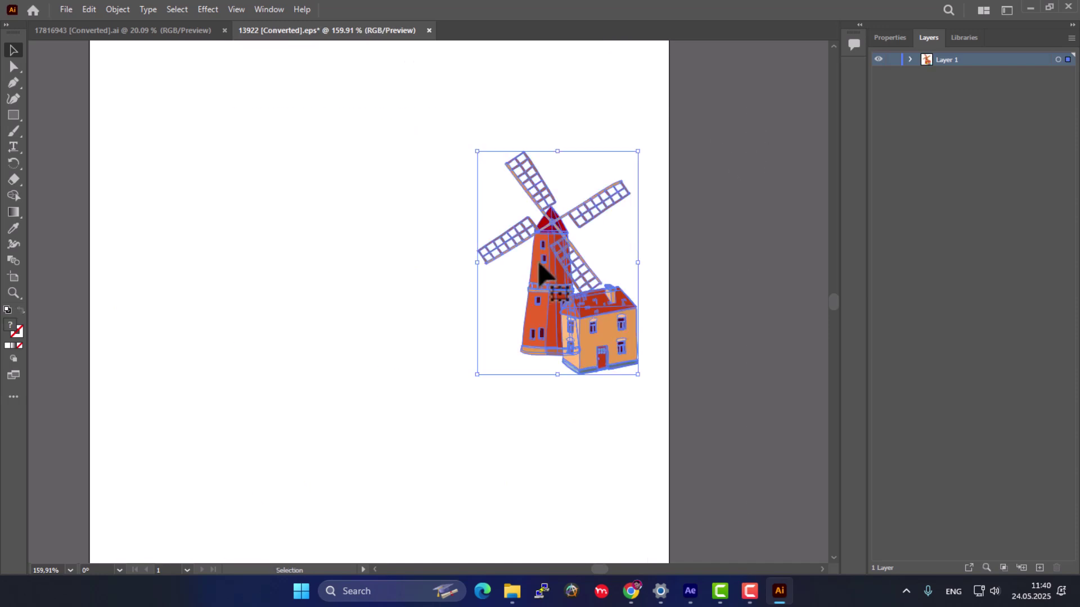
pyautogui.moveTo(480, 378); pyautogui.dragTo(79, 534)
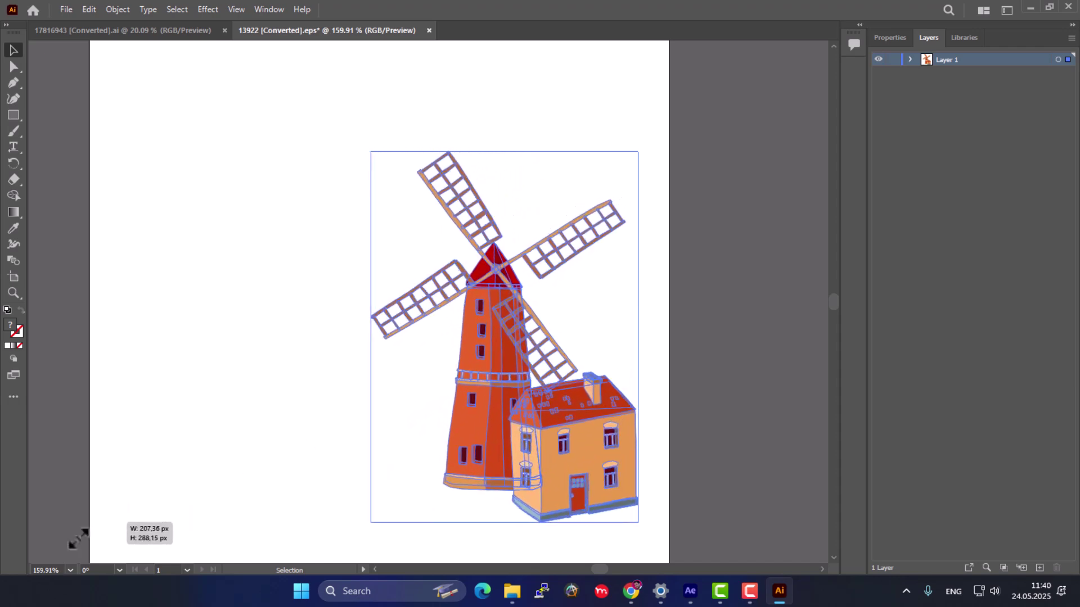
pyautogui.moveTo(585, 328); pyautogui.dragTo(491, 211)
pyautogui.scroll(-1, 491, 211)
pyautogui.rightClick(498, 217)
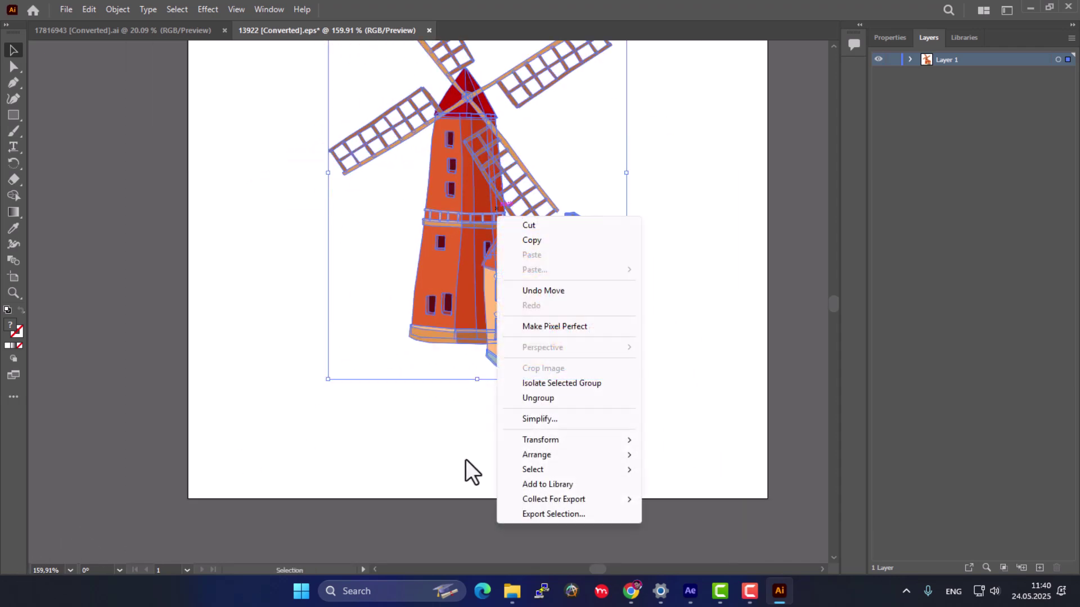
pyautogui.click(786, 134)
pyautogui.moveTo(835, 307); pyautogui.dragTo(835, 303)
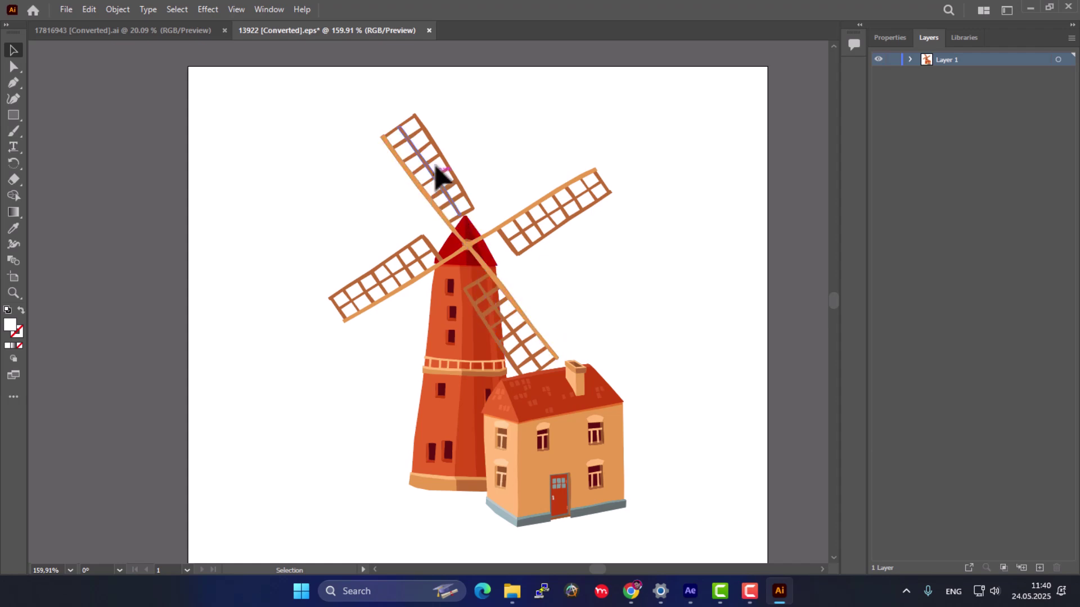
# Select the windmill and house artwork, and expand Layer 1 down to the two groups nested inside its main group.
pyautogui.click(16, 67)
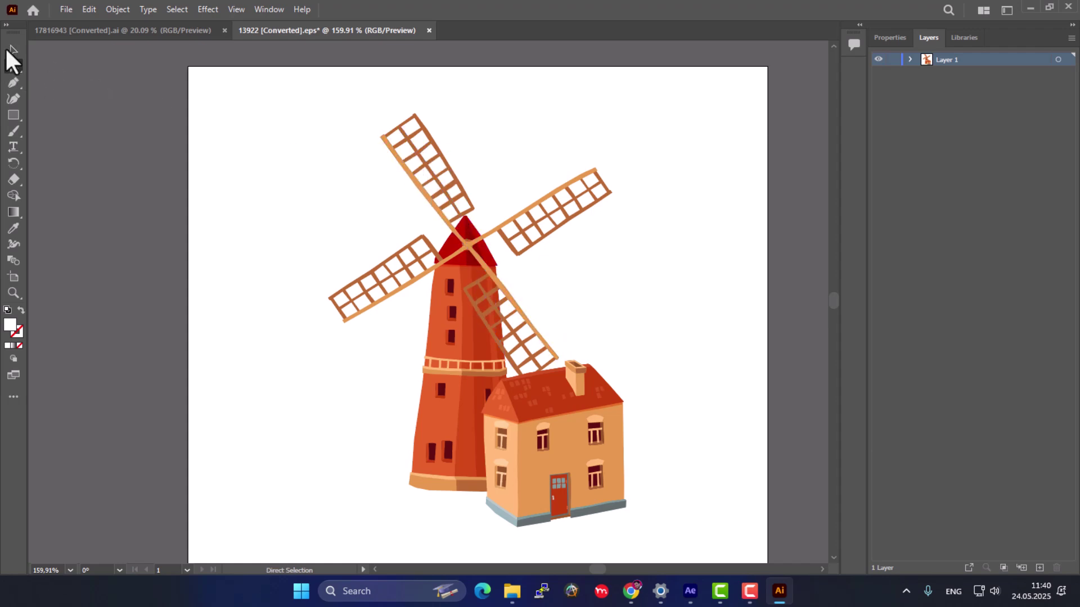
pyautogui.click(10, 51)
pyautogui.click(415, 175)
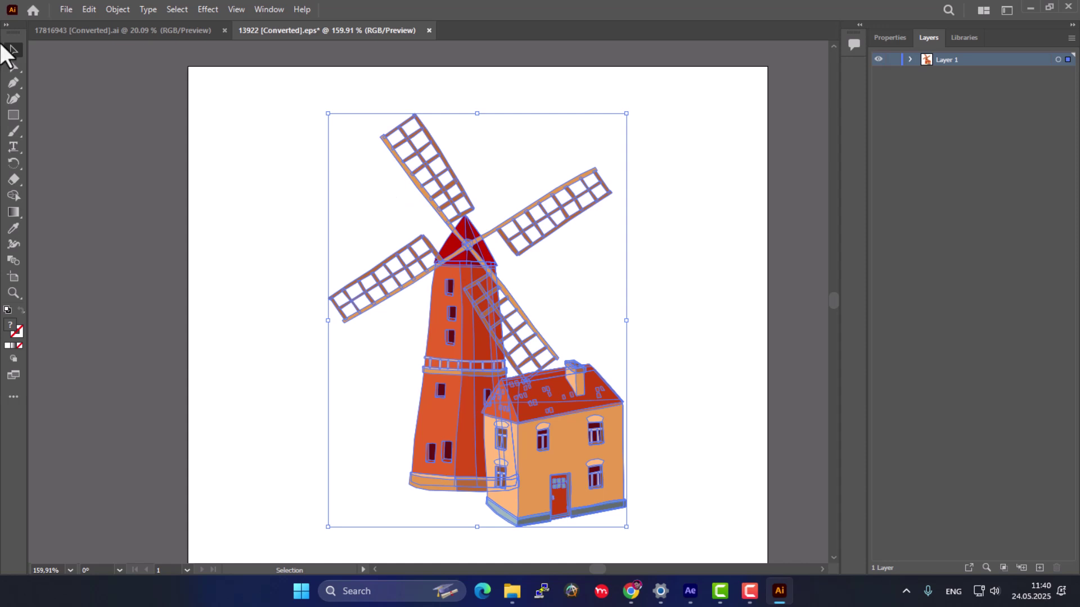
pyautogui.click(910, 59)
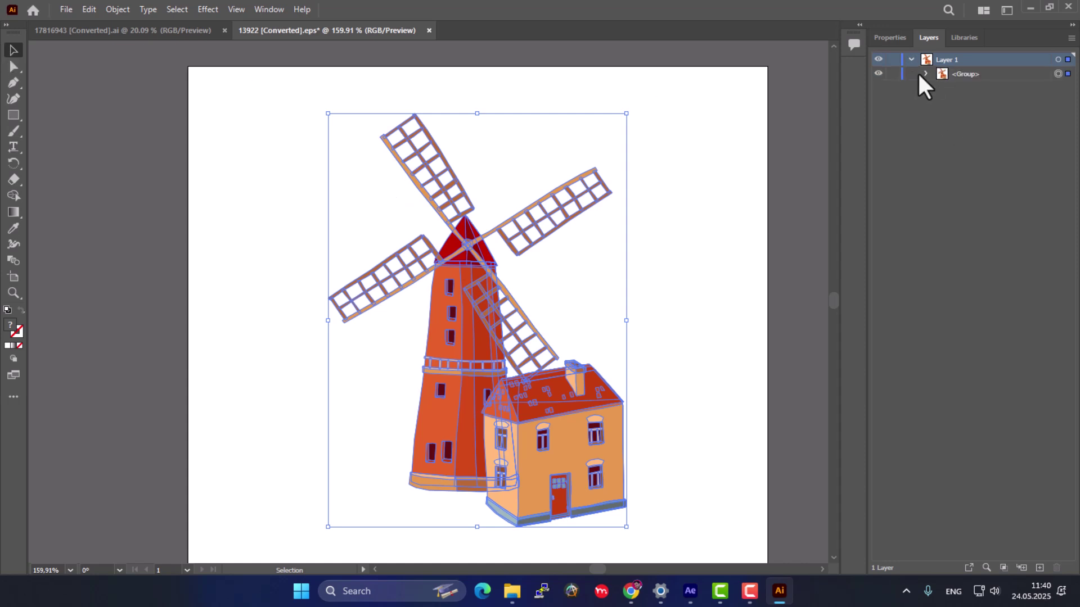
pyautogui.click(925, 74)
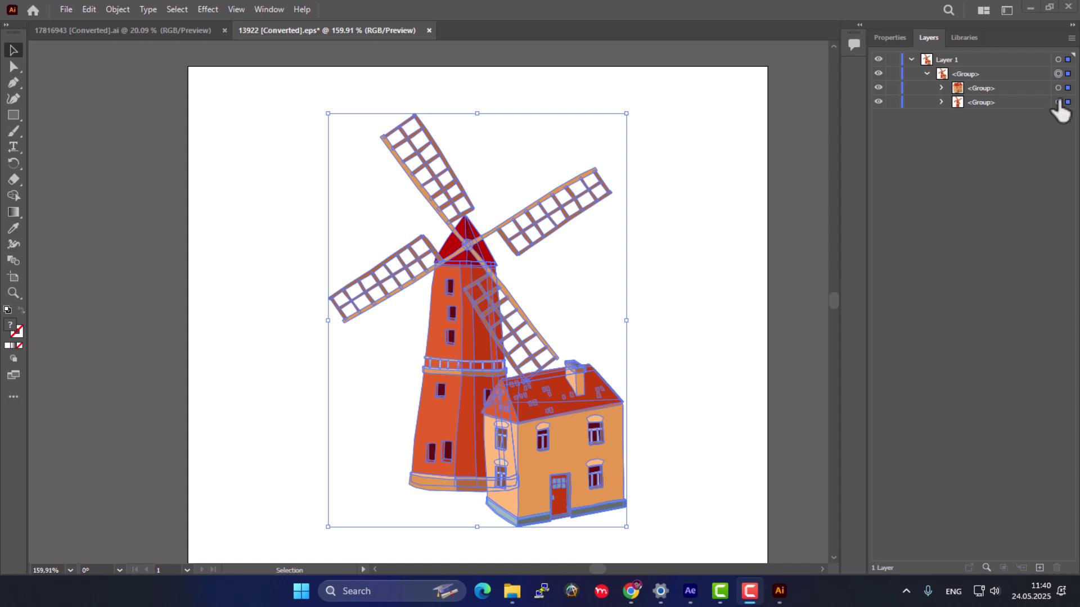
# Select one edge path of the windmill's upper-left blade with Direct Selection and locate it in the windmill group's expanded path list.
pyautogui.click(14, 67)
pyautogui.click(163, 149)
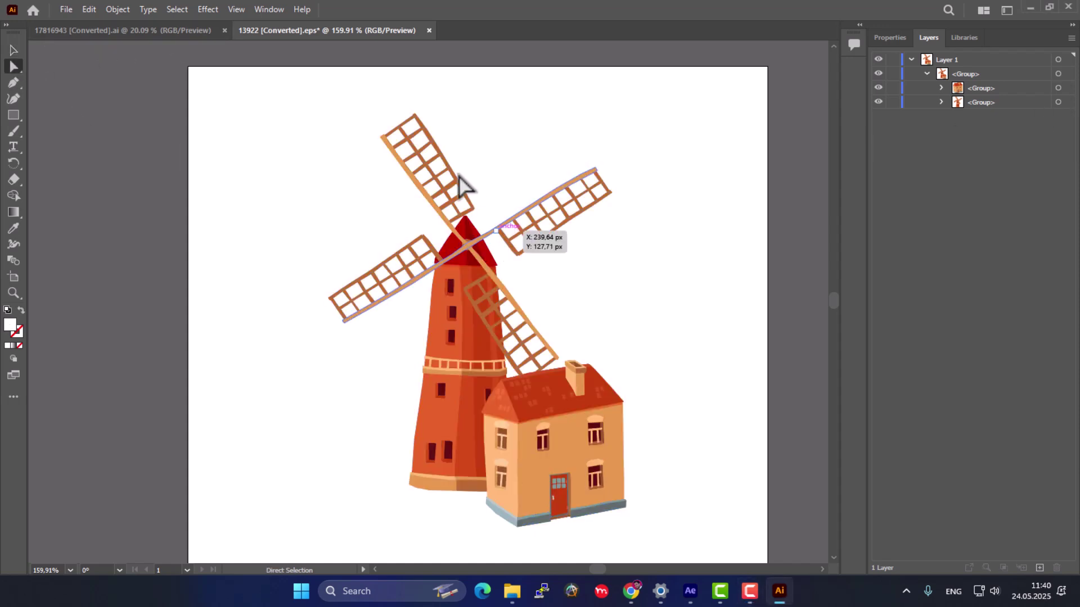
pyautogui.click(469, 177)
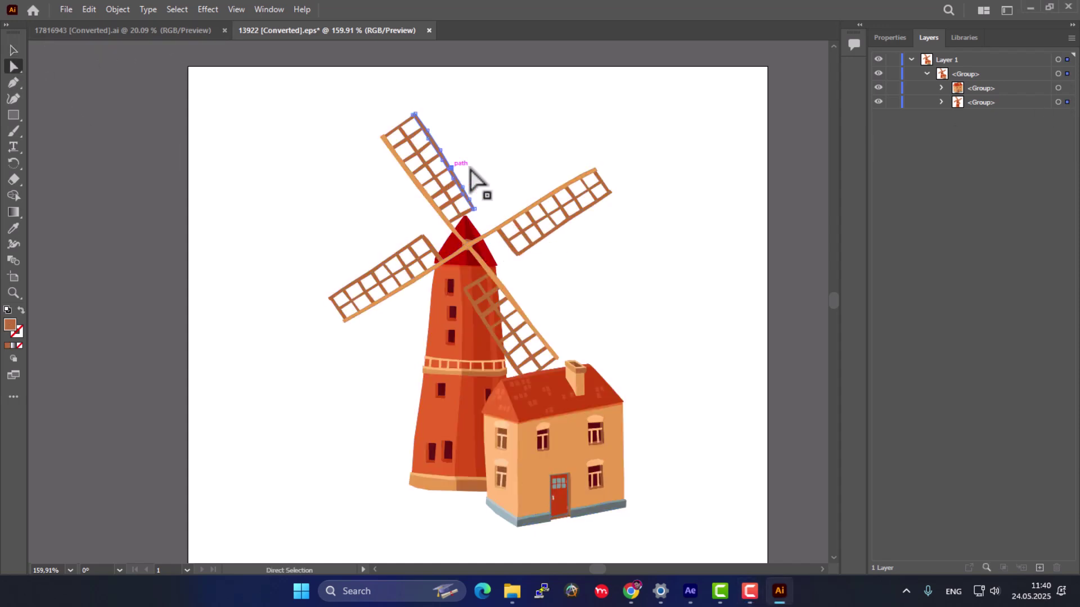
pyautogui.click(940, 102)
pyautogui.moveTo(1075, 137); pyautogui.dragTo(1061, 559)
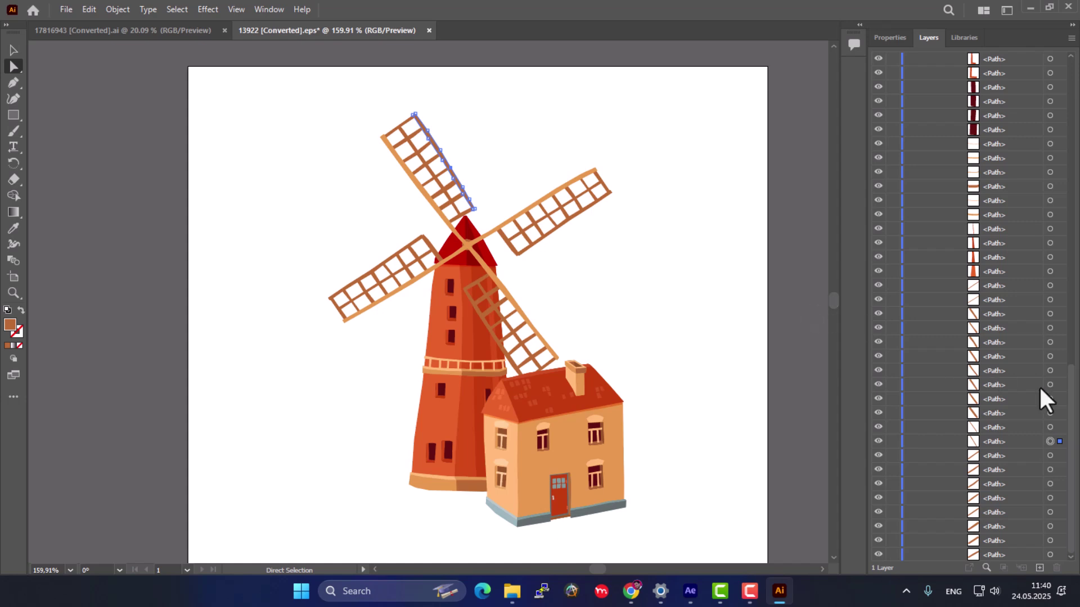
# Select all the lattice paths of the windmill's upper-left blade from the layer list.
pyautogui.click(1052, 555)
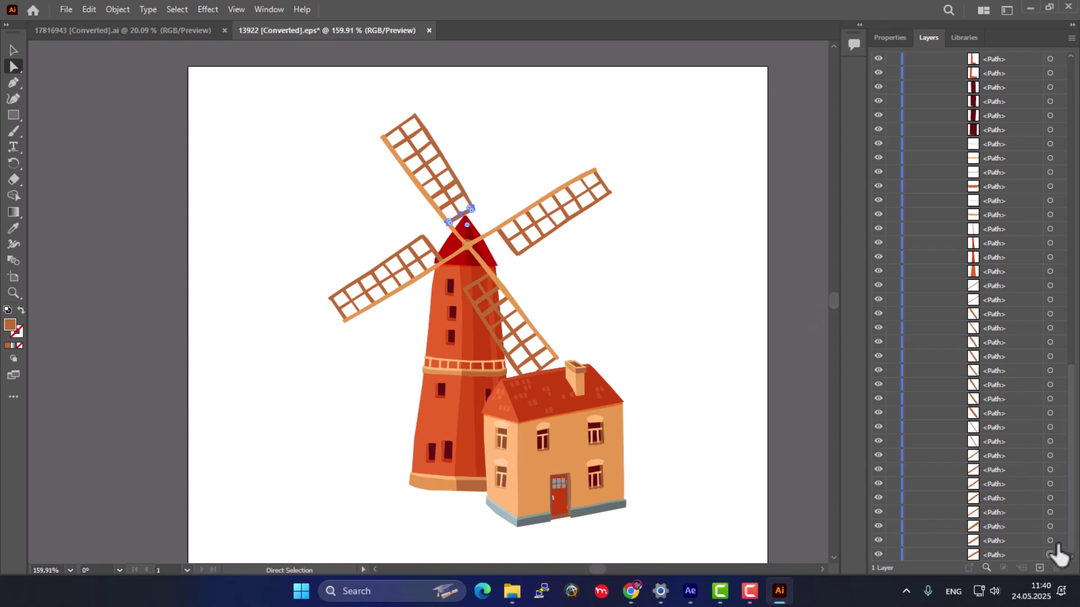
pyautogui.moveTo(1058, 548); pyautogui.dragTo(1058, 457)
pyautogui.keyDown('shift'); pyautogui.click(1049, 441); pyautogui.keyUp('shift')
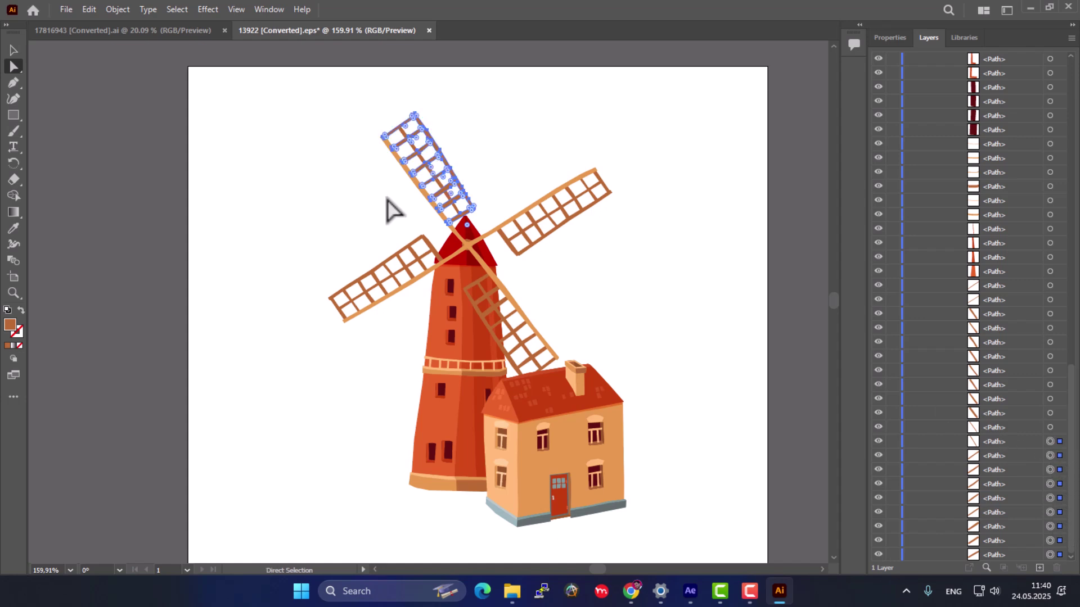
# Add the upper-right blade's lattice paths to the selection, keeping the tower body path out of it.
pyautogui.moveTo(1060, 430); pyautogui.dragTo(1058, 306)
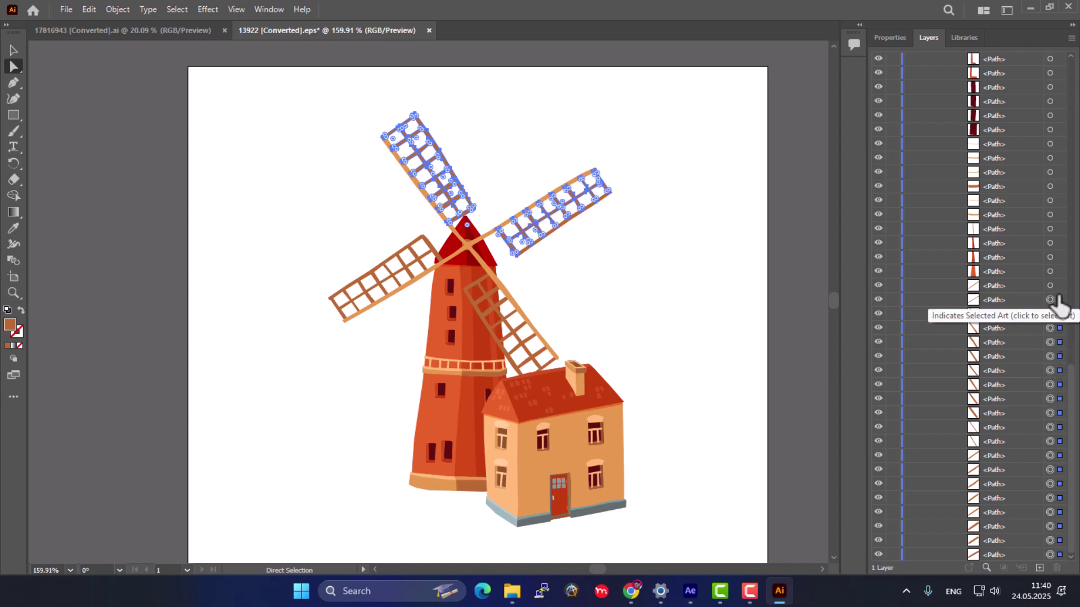
pyautogui.scroll(3, 1061, 333)
pyautogui.moveTo(1062, 340); pyautogui.dragTo(1061, 328)
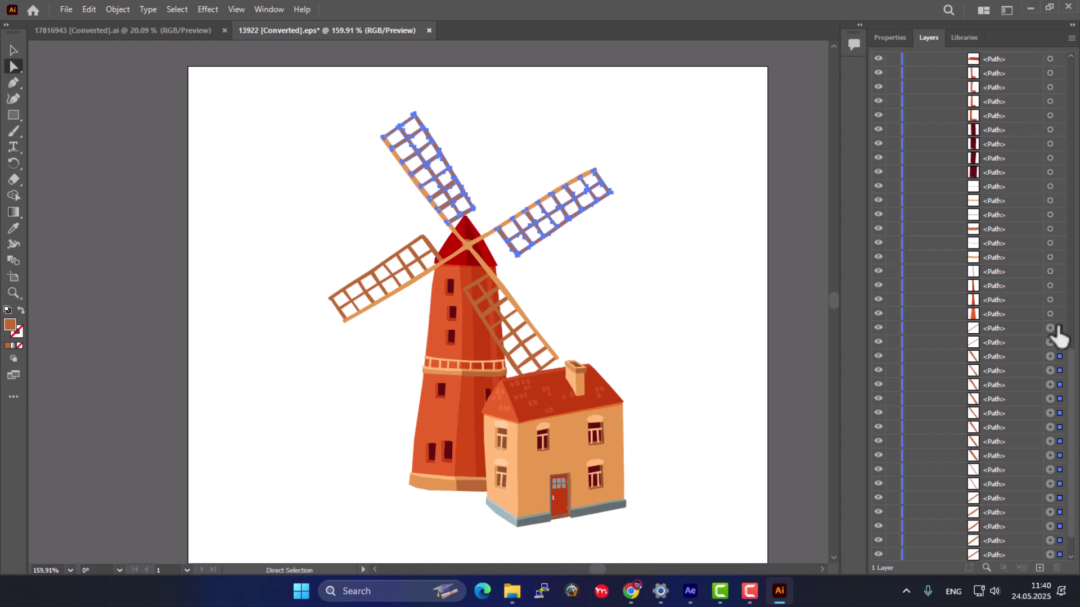
pyautogui.keyDown('shift'); pyautogui.click(1060, 314); pyautogui.keyUp('shift')
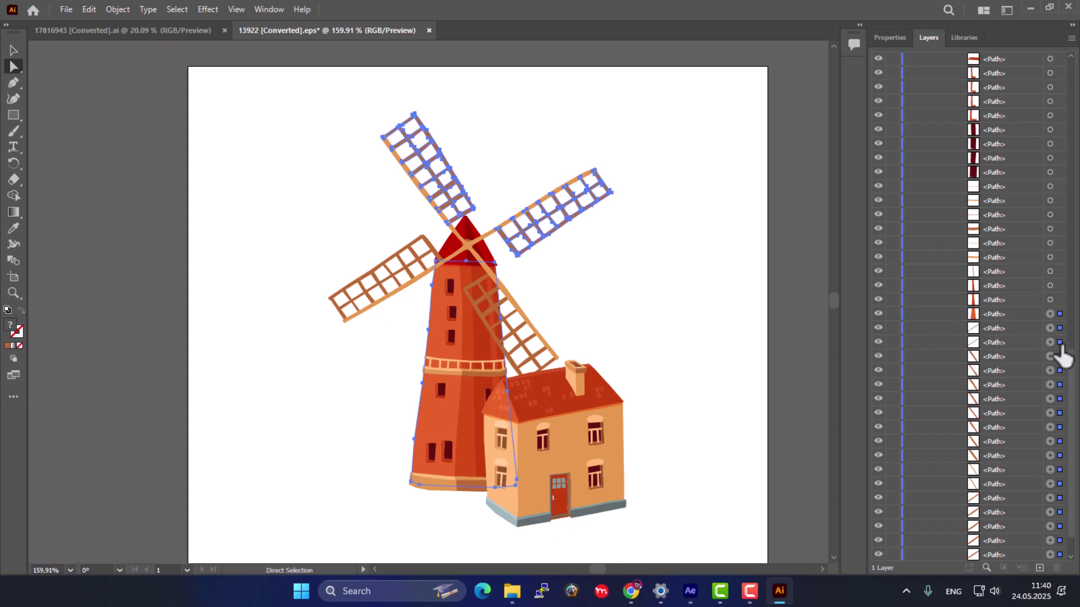
pyautogui.keyDown('shift'); pyautogui.click(1060, 314); pyautogui.keyUp('shift')
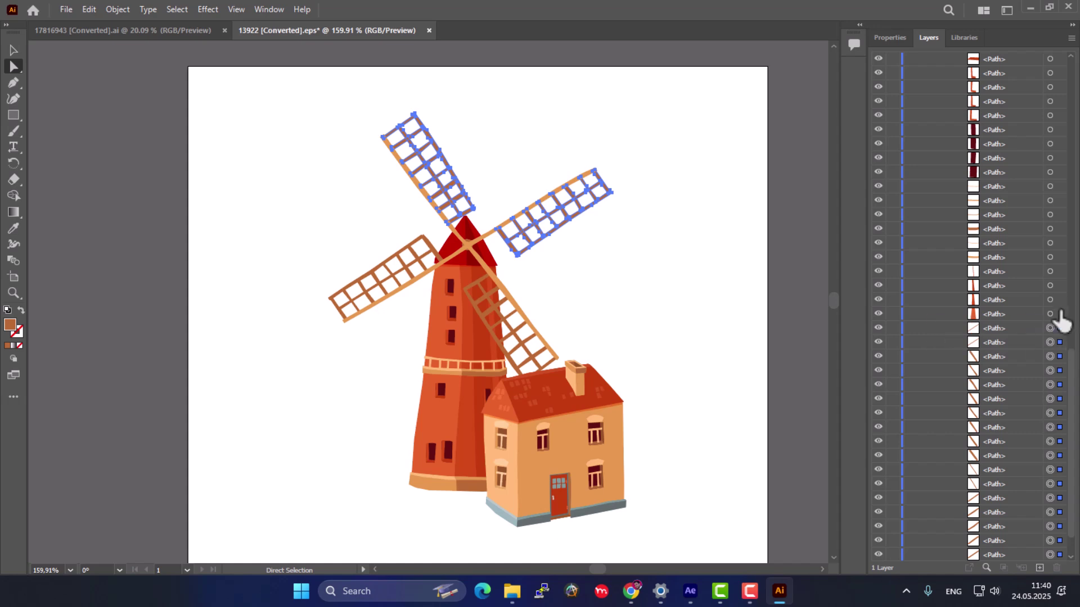
pyautogui.scroll(3, 1060, 321)
pyautogui.scroll(8, 1041, 342)
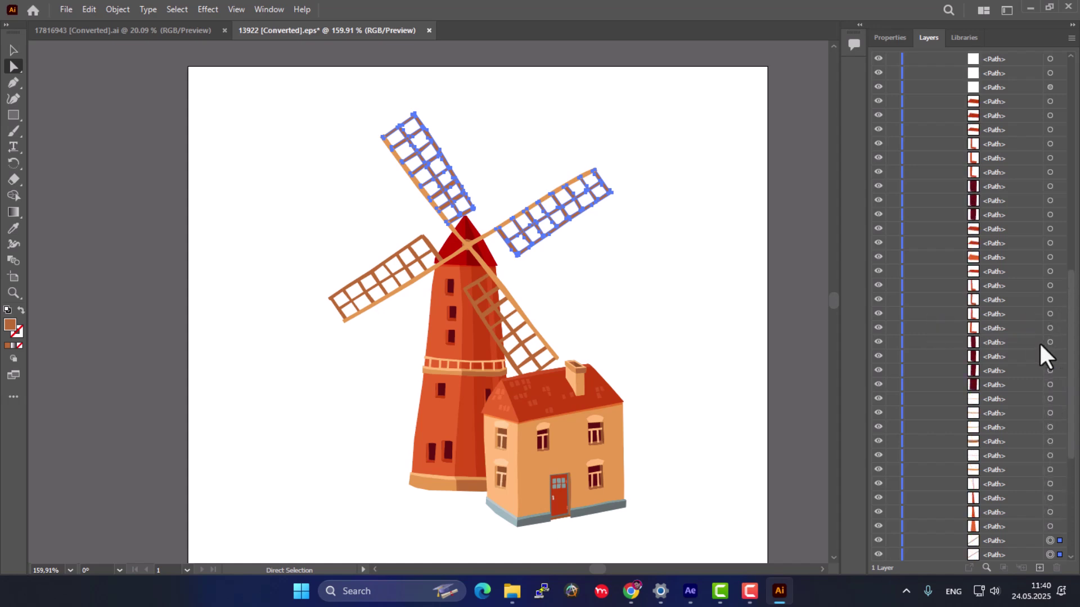
# Add the lattice paths of the lower-right blade, which overlaps the tower, to the selection.
pyautogui.keyDown('shift'); pyautogui.click(1060, 300); pyautogui.keyUp('shift')
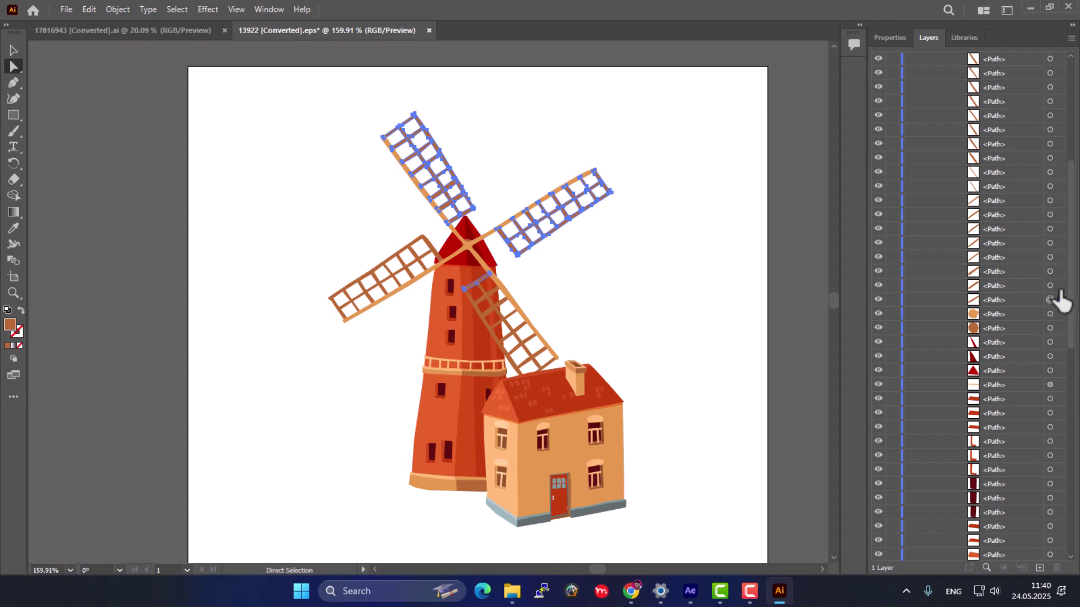
pyautogui.keyDown('shift'); pyautogui.click(1060, 285); pyautogui.keyUp('shift')
pyautogui.keyDown('shift'); pyautogui.click(1060, 271); pyautogui.keyUp('shift')
pyautogui.keyDown('shift'); pyautogui.click(1059, 257); pyautogui.keyUp('shift')
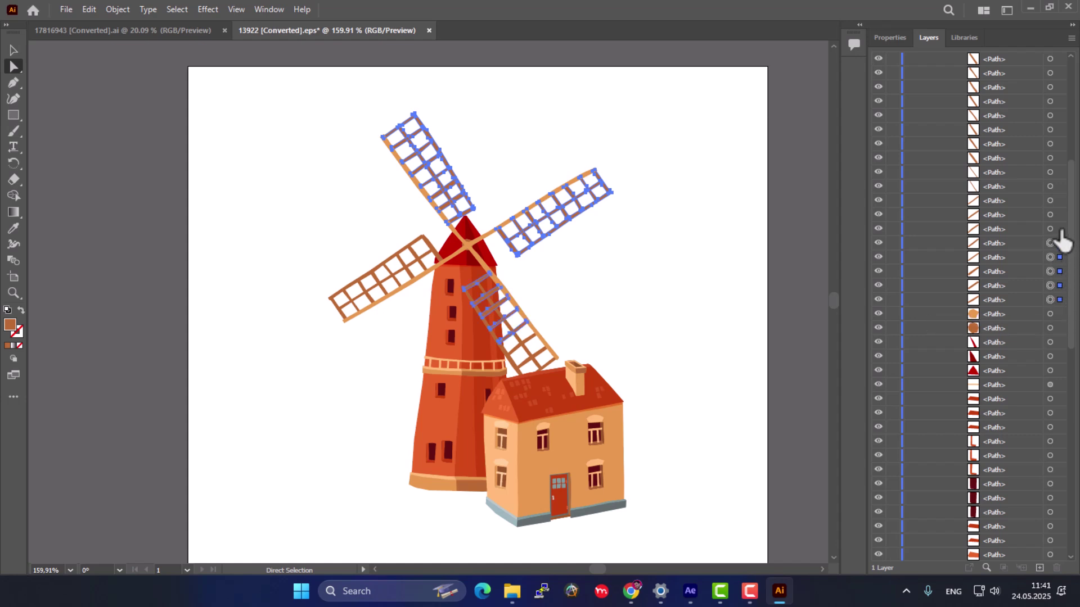
pyautogui.keyDown('shift'); pyautogui.click(1059, 214); pyautogui.keyUp('shift')
pyautogui.keyDown('shift'); pyautogui.click(1060, 201); pyautogui.keyUp('shift')
pyautogui.keyDown('shift'); pyautogui.click(1060, 186); pyautogui.keyUp('shift')
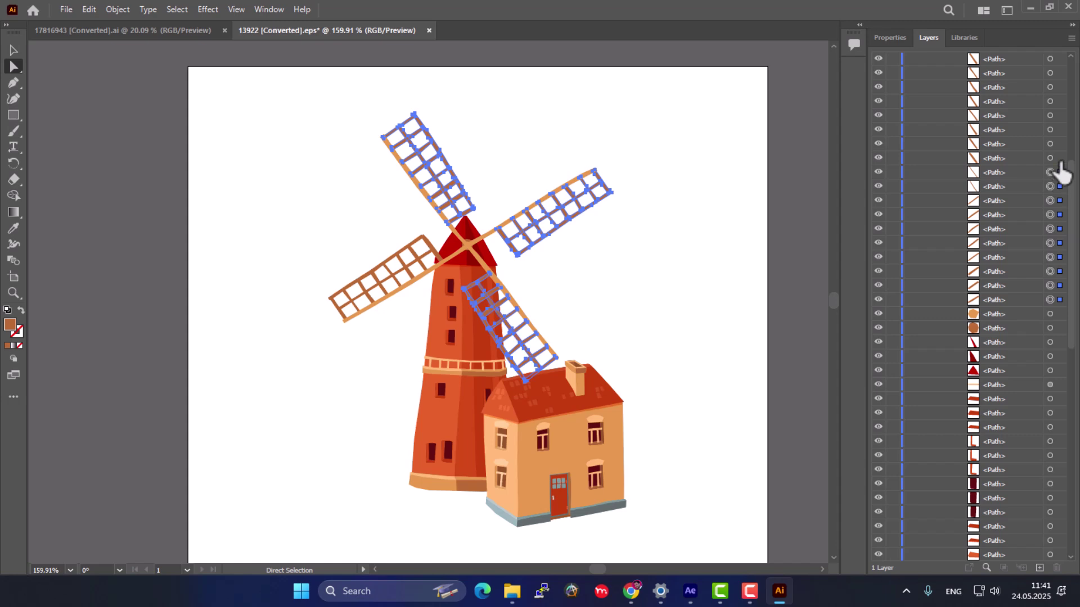
pyautogui.keyDown('shift'); pyautogui.click(1060, 172); pyautogui.keyUp('shift')
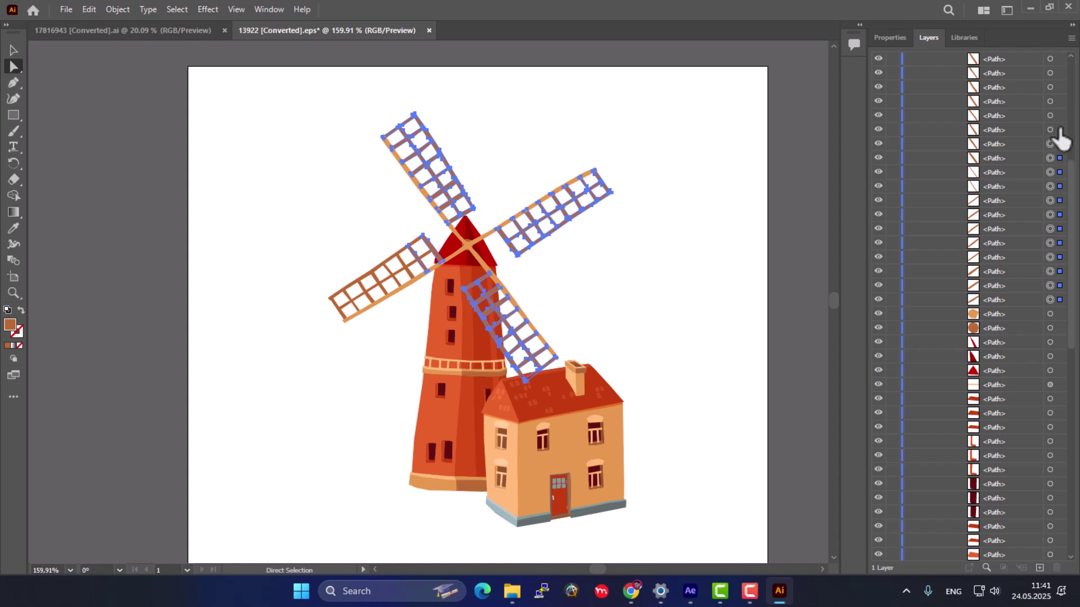
# Add the lower-left blade's lattice paths to the selection, leaving out the tower's balcony paths.
pyautogui.keyDown('shift'); pyautogui.click(1060, 130); pyautogui.keyUp('shift')
pyautogui.keyDown('shift'); pyautogui.click(1060, 116); pyautogui.keyUp('shift')
pyautogui.keyDown('shift'); pyautogui.click(1059, 101); pyautogui.keyUp('shift')
pyautogui.keyDown('shift'); pyautogui.click(1059, 73); pyautogui.keyUp('shift')
pyautogui.scroll(3, 1052, 113)
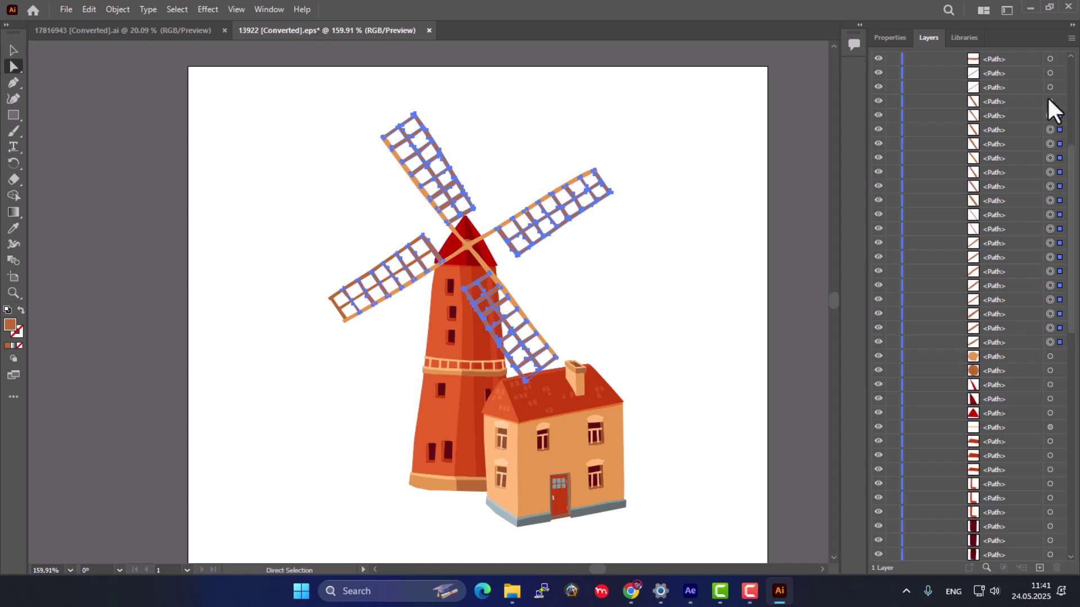
pyautogui.keyDown('shift'); pyautogui.click(1059, 158); pyautogui.keyUp('shift')
pyautogui.keyDown('shift'); pyautogui.click(1059, 144); pyautogui.keyUp('shift')
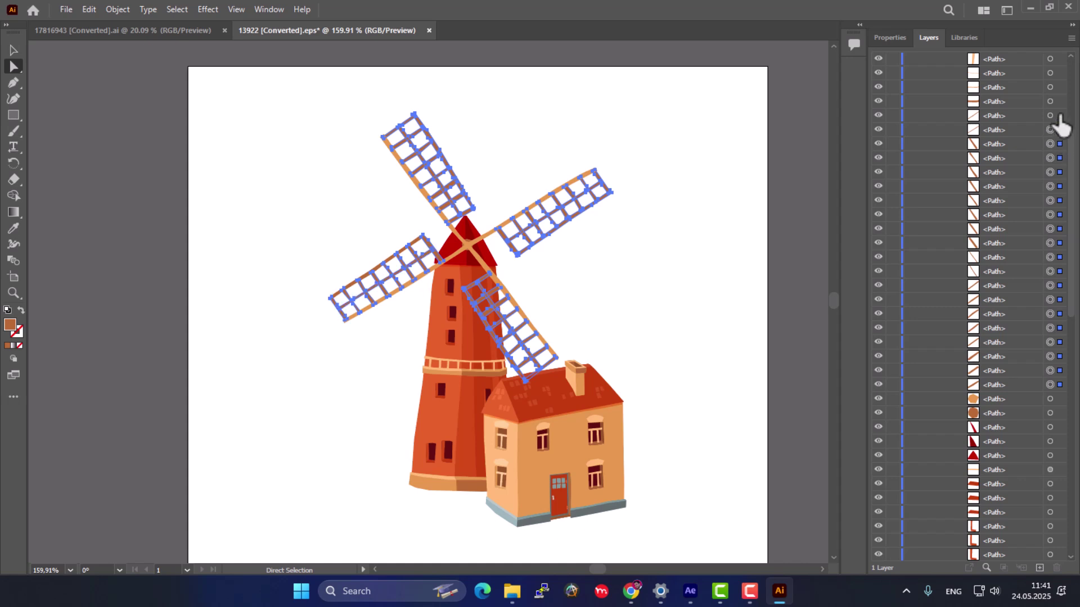
pyautogui.keyDown('shift'); pyautogui.click(1059, 129); pyautogui.keyUp('shift')
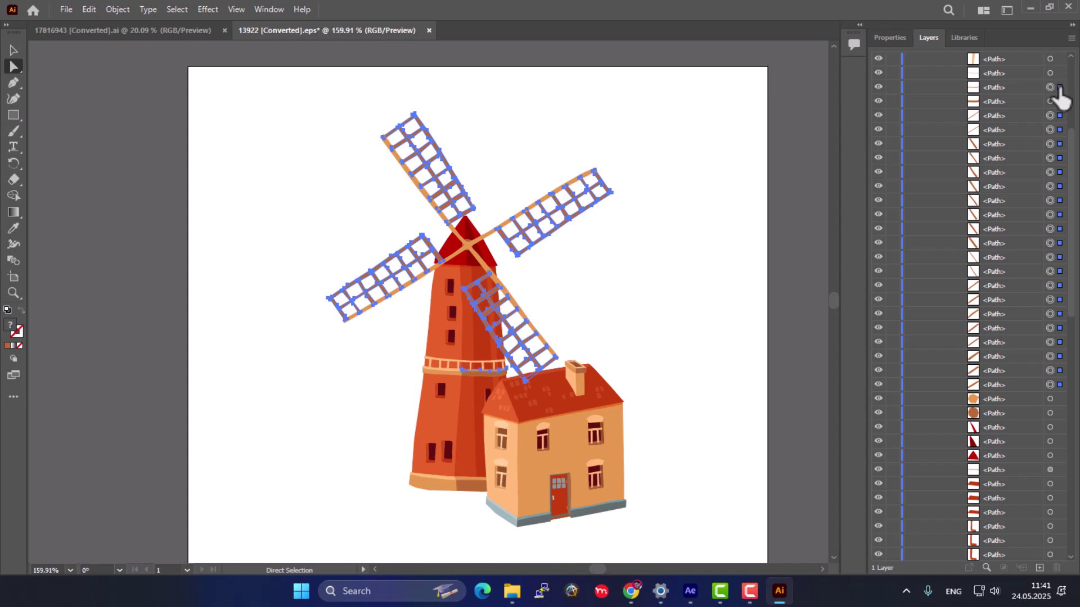
pyautogui.keyDown('shift'); pyautogui.click(1060, 102); pyautogui.keyUp('shift')
pyautogui.keyDown('shift'); pyautogui.click(1060, 87); pyautogui.keyUp('shift')
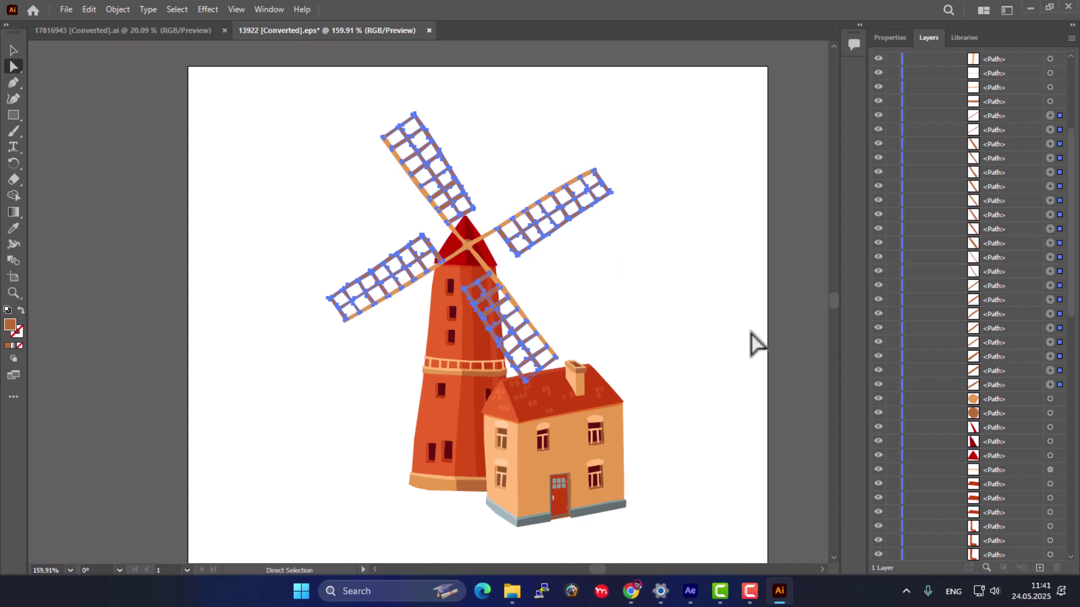
# Test-delete the selected lattices, undo the deletion, and add the two long beams carrying the blades to the selection.
pyautogui.press('Delete')
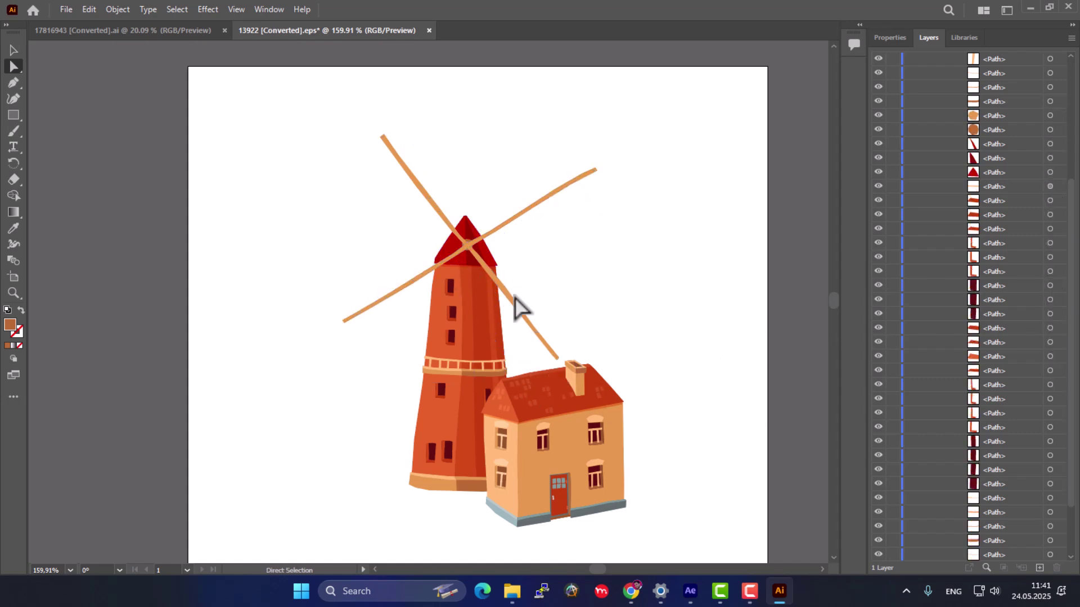
pyautogui.hotkey('ctrl', 'z')
pyautogui.hotkey('ctrl', '+')
pyautogui.hotkey('ctrl', '+')
pyautogui.hotkey('ctrl', '+')
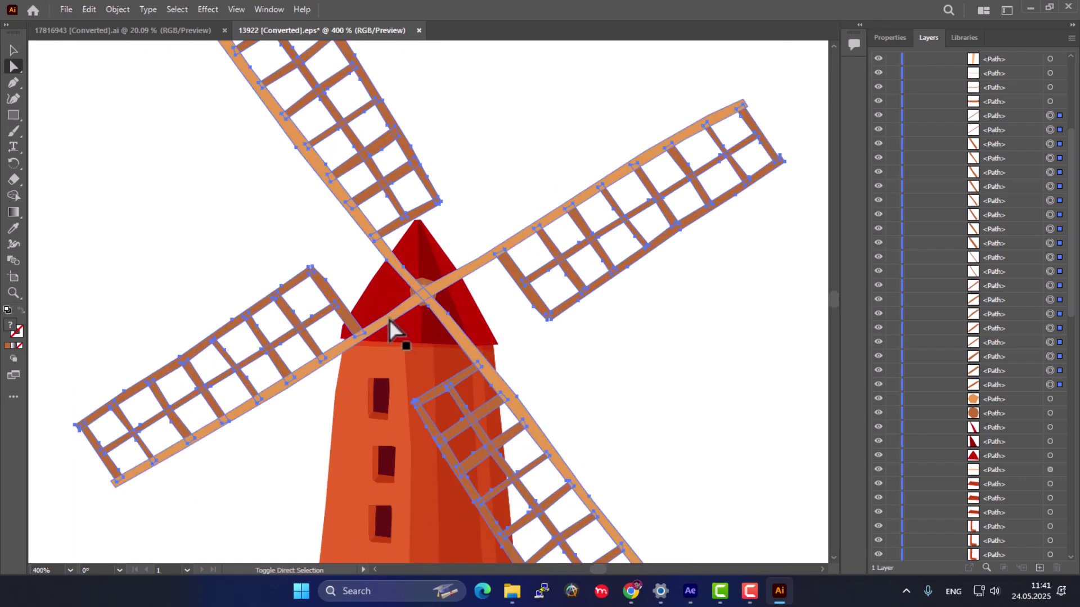
pyautogui.hotkey('ctrl', '-')
pyautogui.hotkey('ctrl', '-')
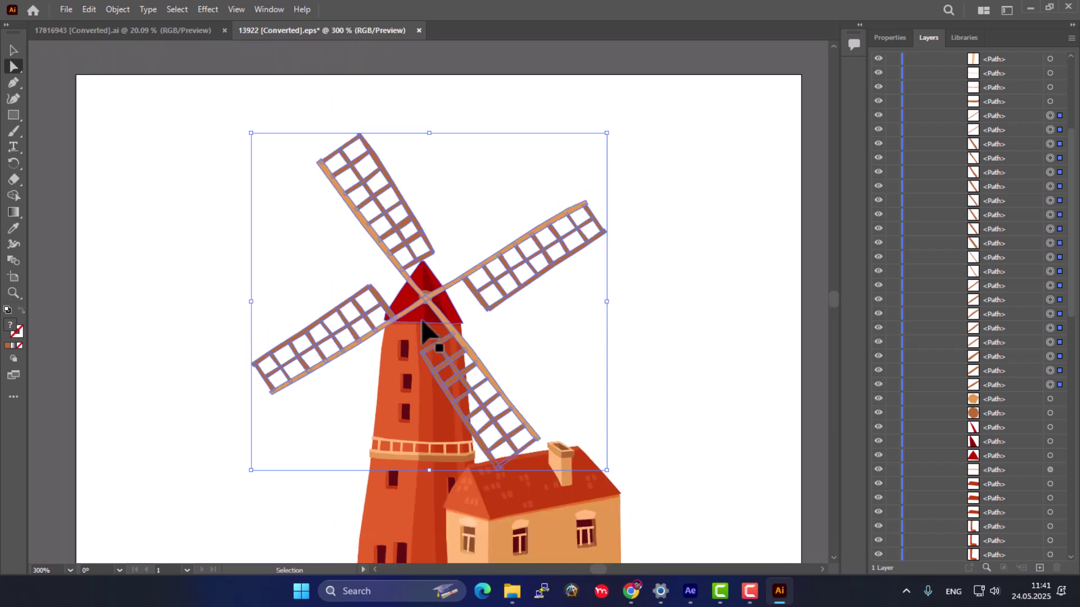
# Test-delete the selected blades and beams twice, undoing the deletion each time.
pyautogui.press('Delete')
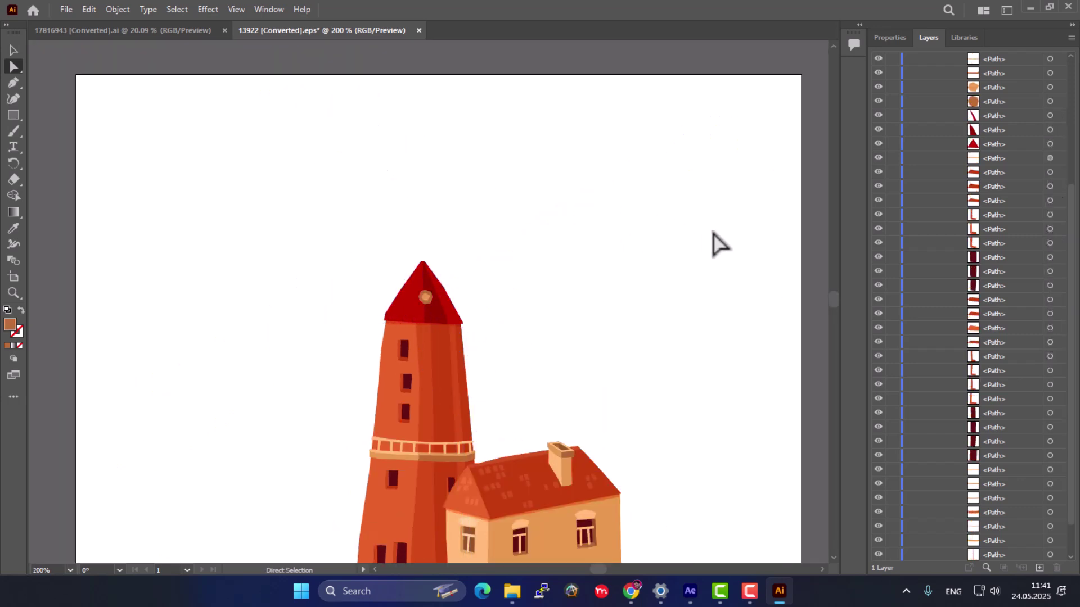
pyautogui.hotkey('ctrl', 'z')
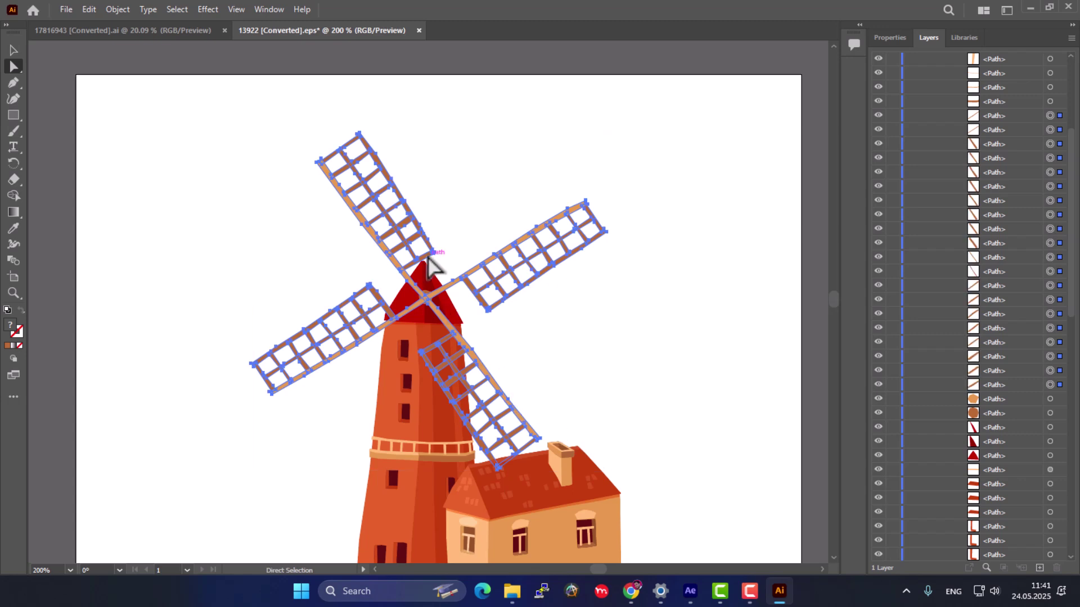
pyautogui.press('Delete')
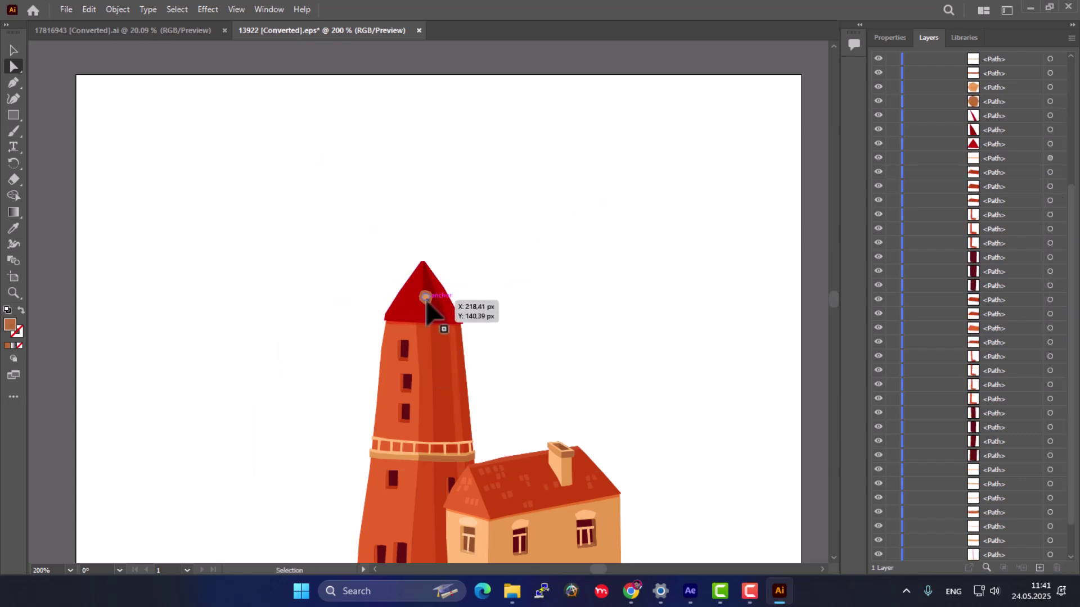
pyautogui.hotkey('ctrl', 'z')
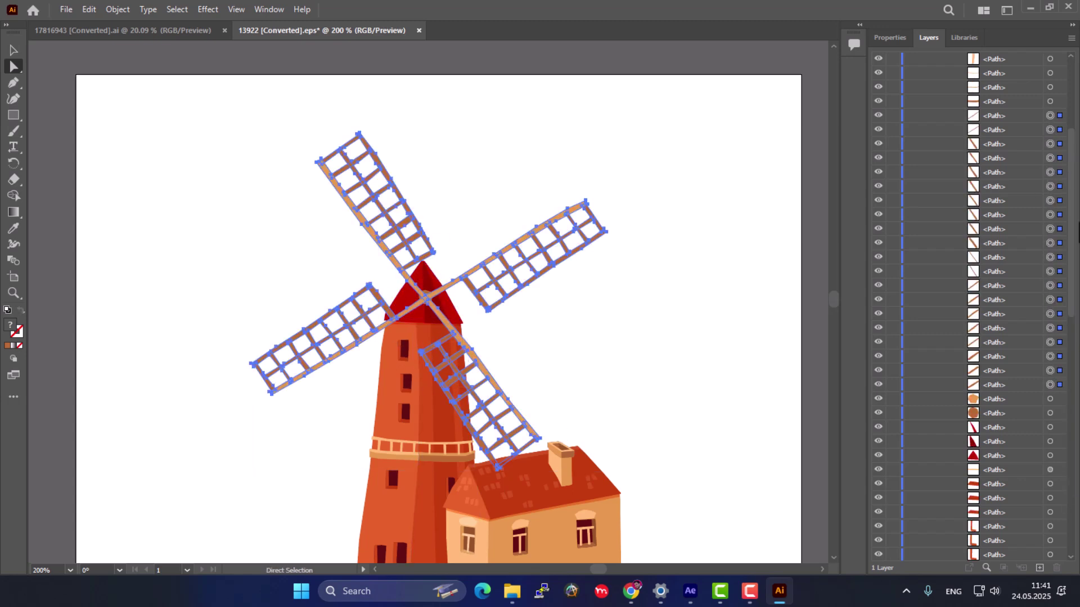
# Cut the blades and beams from the windmill group, paste them in place on a new layer above Layer 1, and deselect.
pyautogui.scroll(5, 1071, 185)
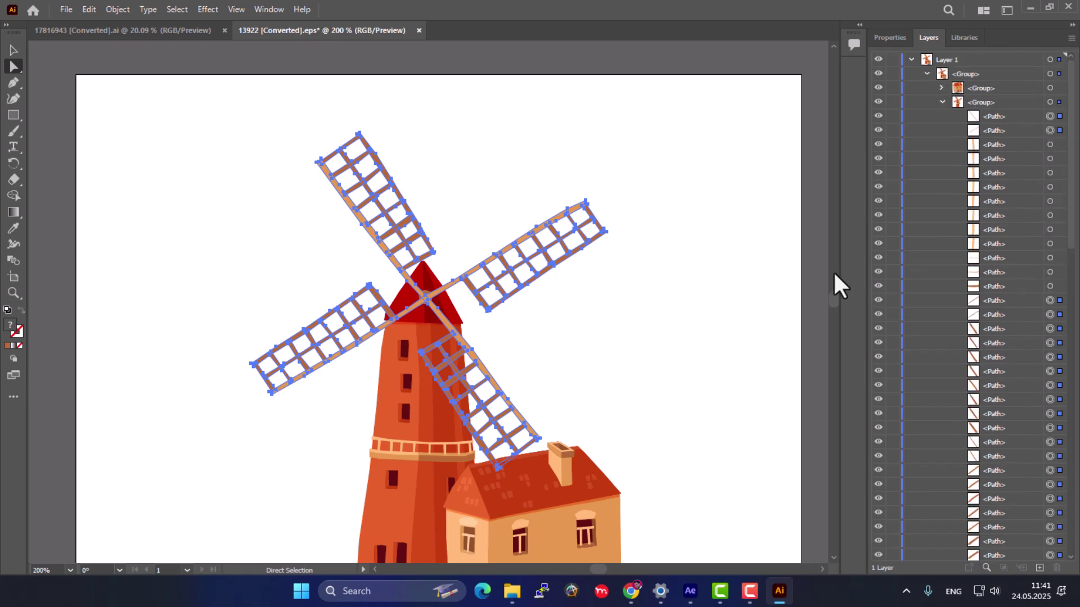
pyautogui.press('v')
pyautogui.press('Delete')
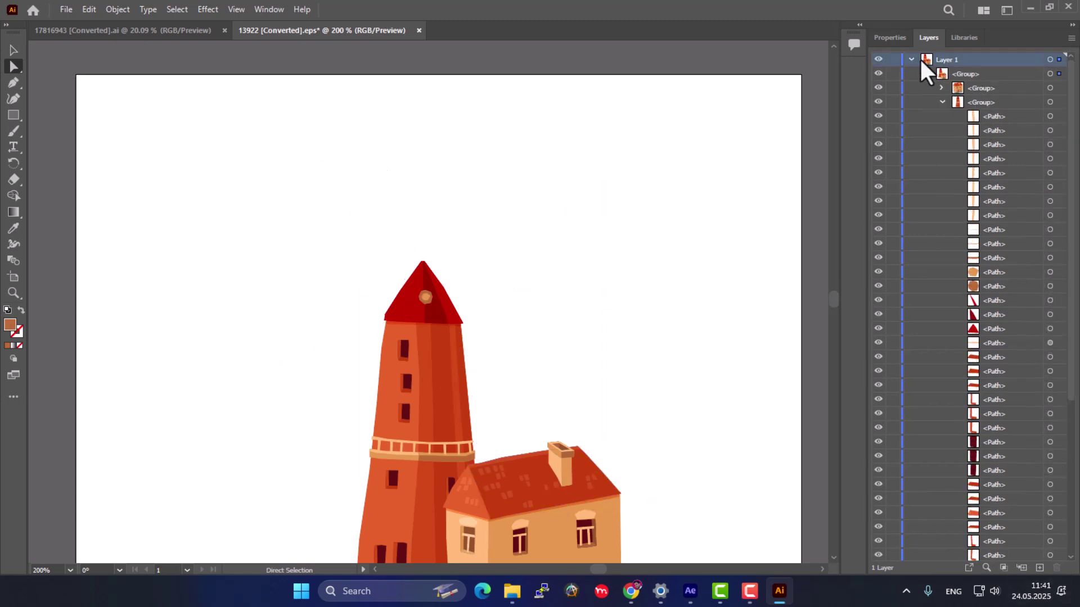
pyautogui.click(911, 60)
pyautogui.click(1040, 568)
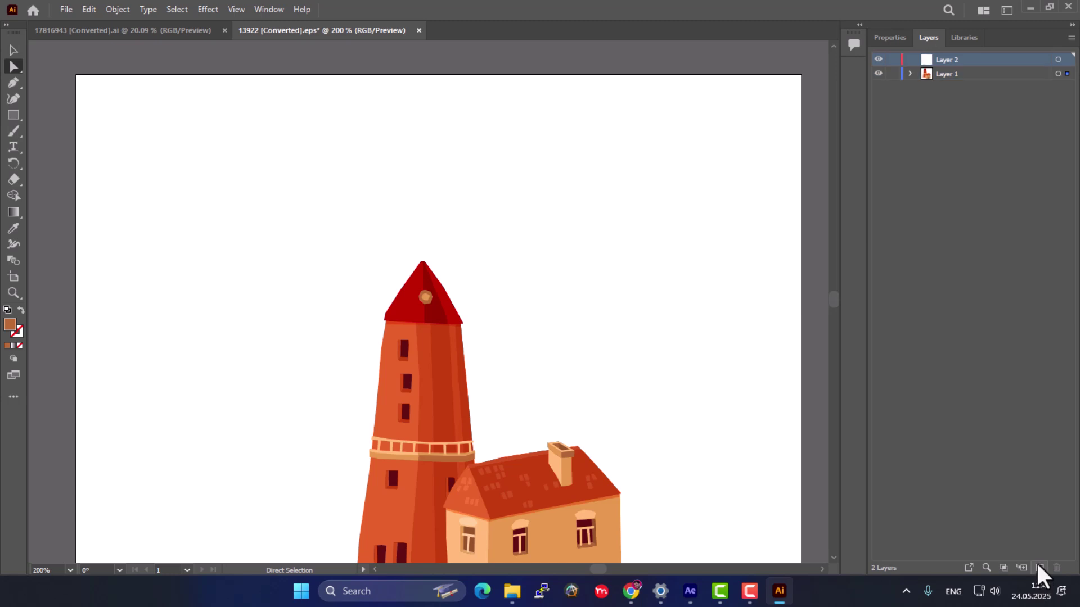
pyautogui.hotkey('ctrl', 'v')
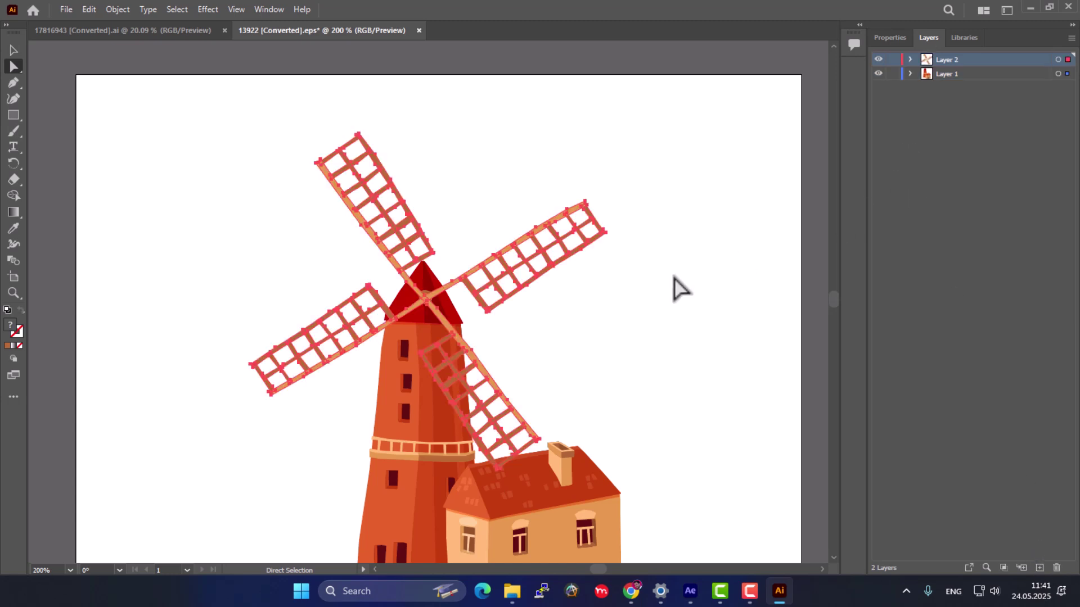
pyautogui.click(646, 348)
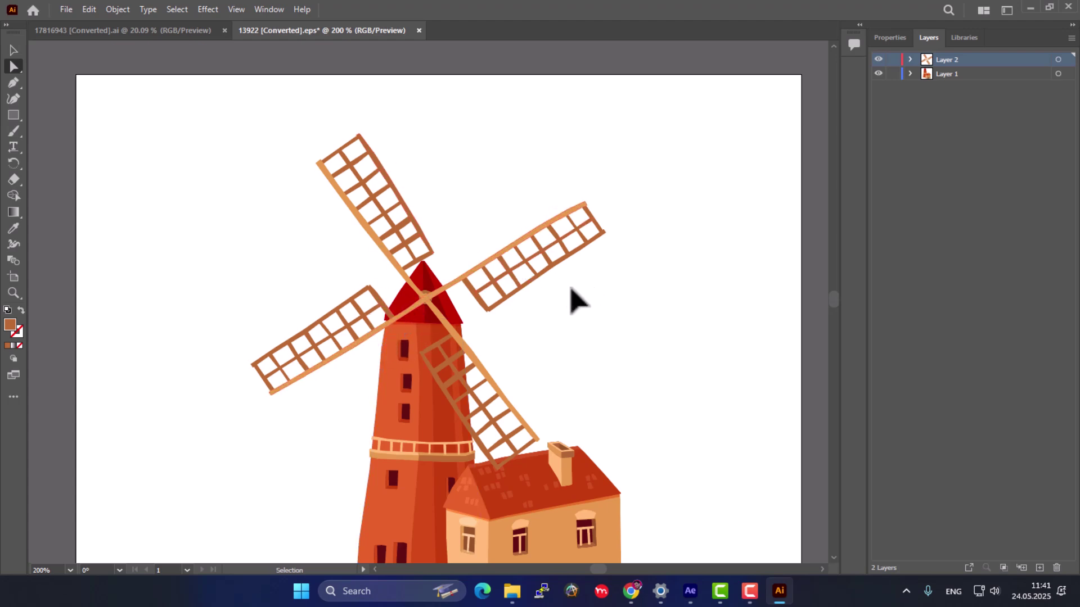
# Save the artwork as an Adobe Illustrator file named 13922 [Converted] in the 22-motion folder, accepting the save options.
pyautogui.hotkey('ctrl', 'shift', 's')
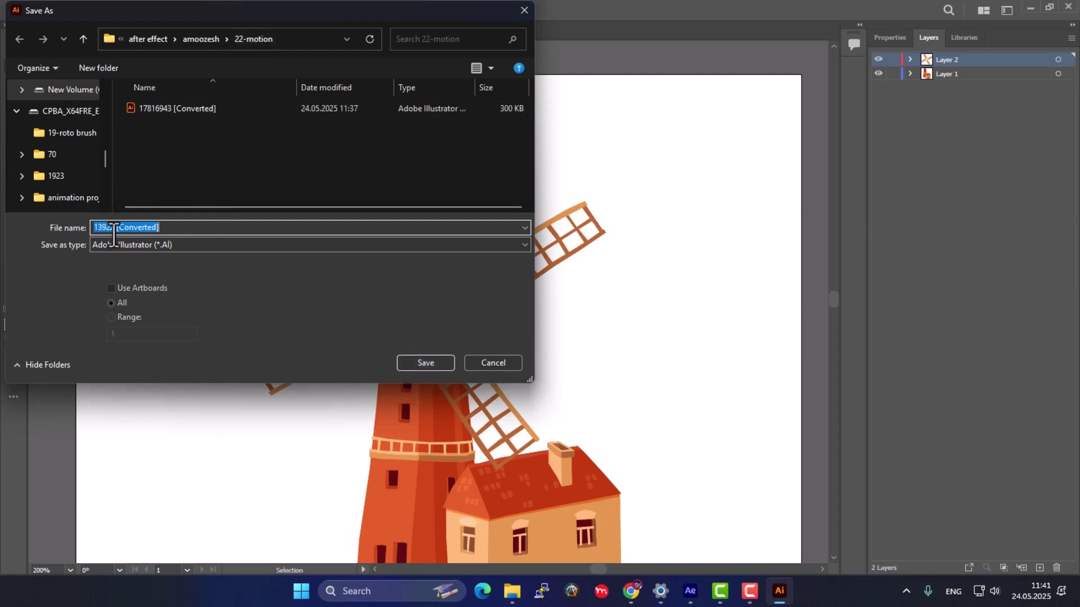
pyautogui.click(440, 363)
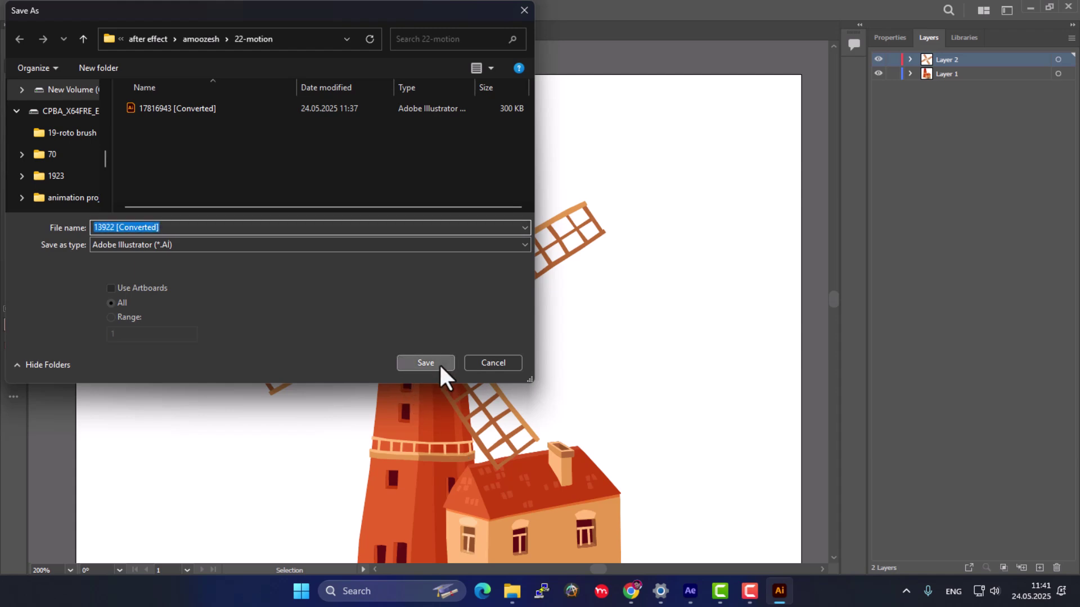
pyautogui.click(469, 481)
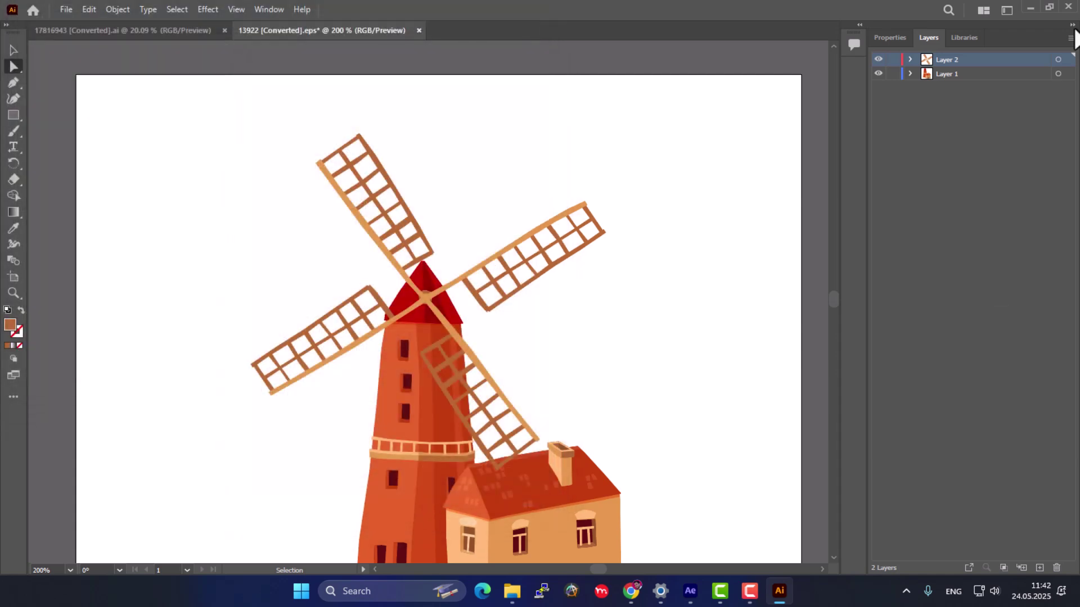
# Switch to After Effects and import 13922 [Converted].ai from the 22-motion folder as a Composition with Layer Size footage dimensions.
pyautogui.click(1029, 7)
pyautogui.click(680, 367)
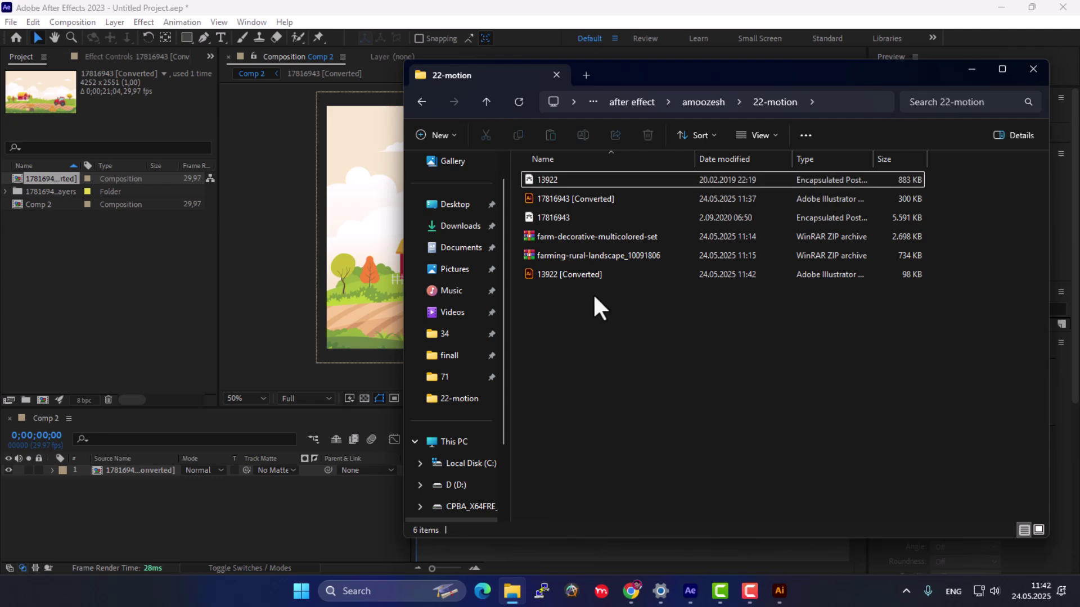
pyautogui.click(585, 276)
pyautogui.moveTo(616, 275); pyautogui.dragTo(84, 278)
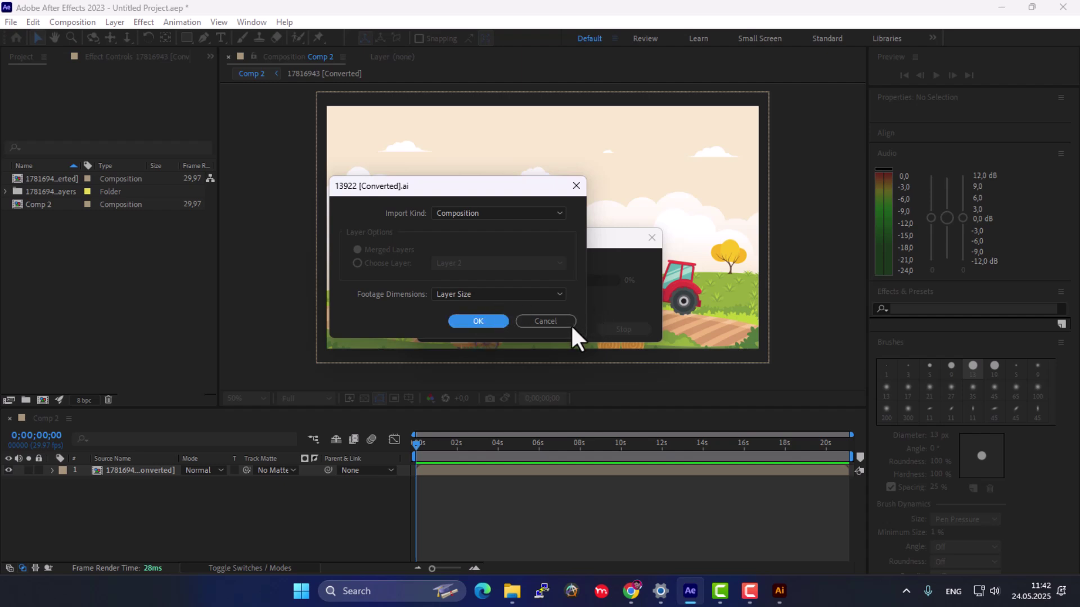
pyautogui.click(478, 321)
# Copy both windmill layers from the 13922 [Converted] composition, and open the 17816943 [Converted] composition nested in Comp 2.
pyautogui.doubleClick(37, 177)
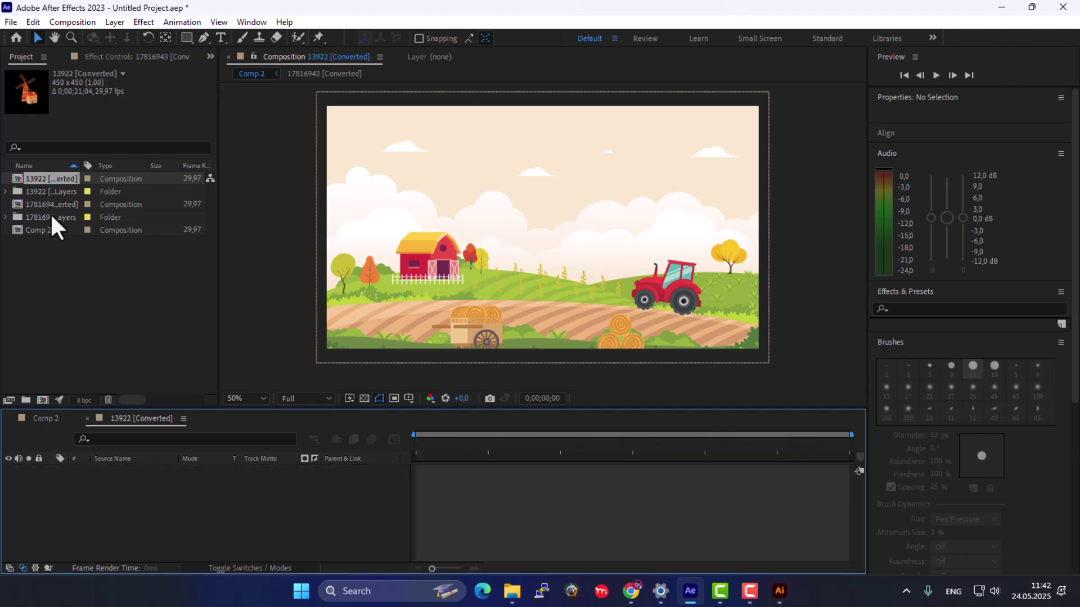
pyautogui.moveTo(129, 507); pyautogui.dragTo(105, 464)
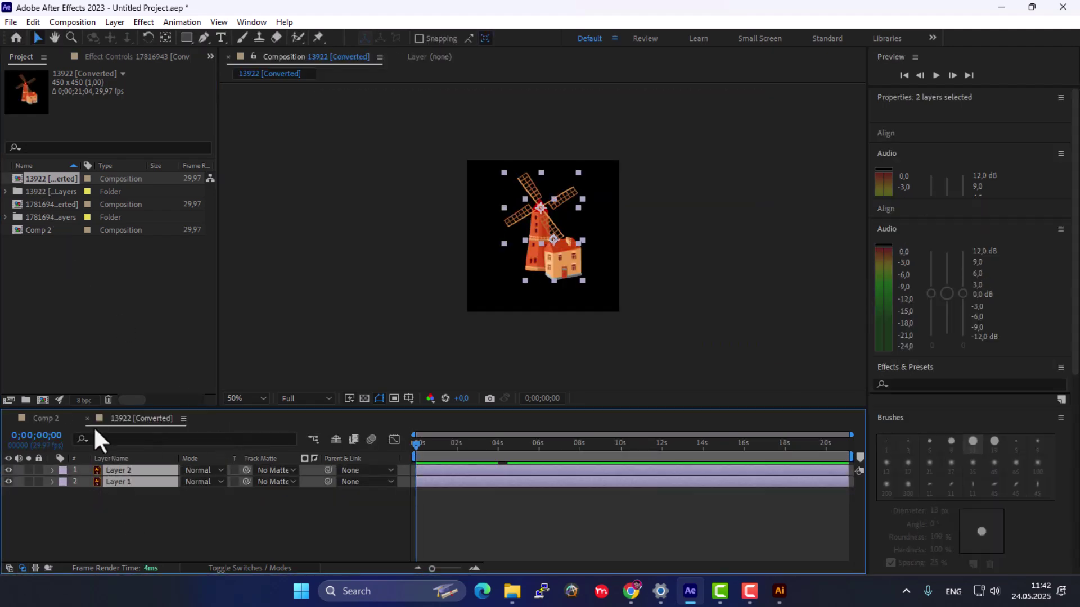
pyautogui.click(45, 418)
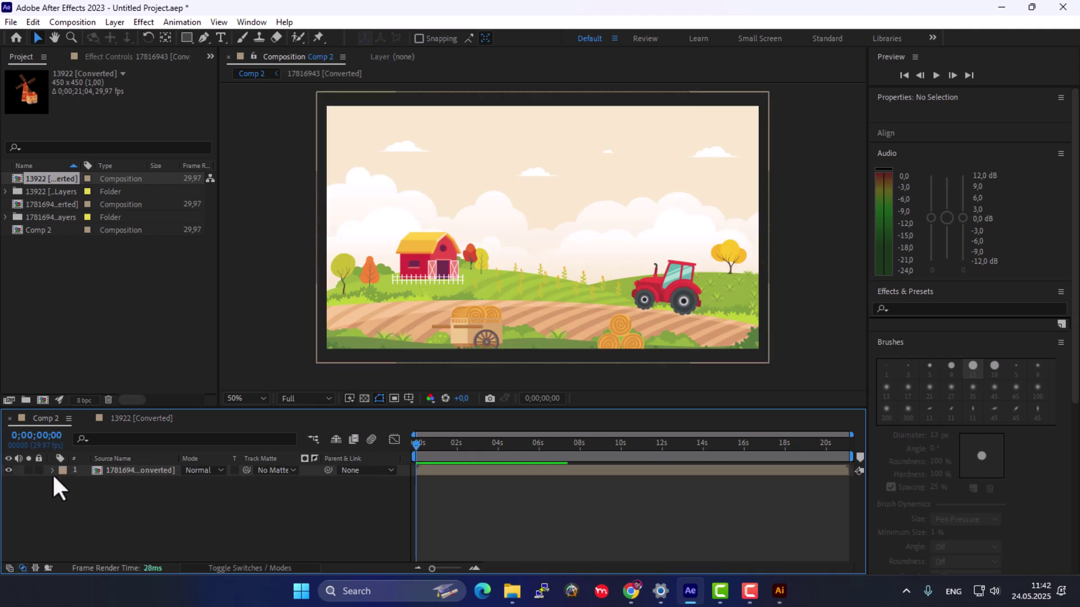
pyautogui.doubleClick(124, 469)
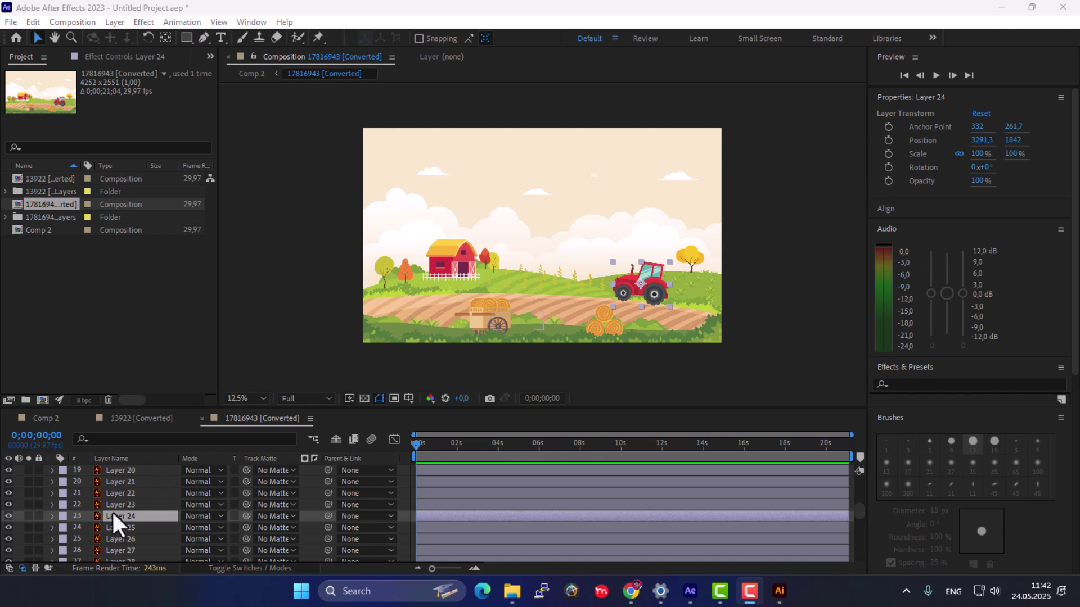
# Examine which layer holds the large clouds behind the hills by selecting layers and toggling Layer 56's visibility.
pyautogui.click(121, 528)
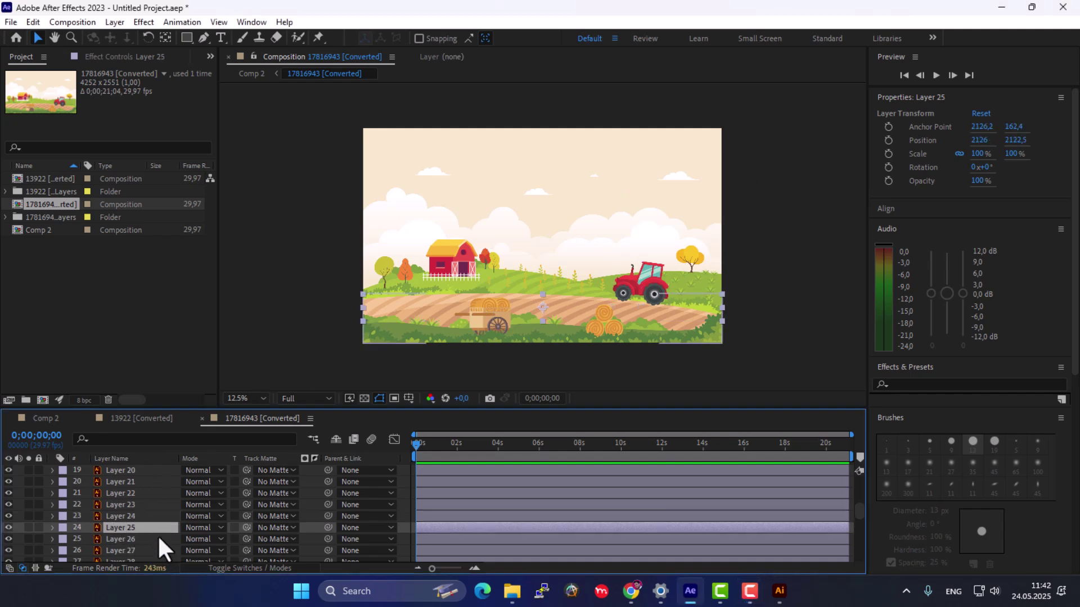
pyautogui.click(137, 549)
pyautogui.scroll(-10, 135, 546)
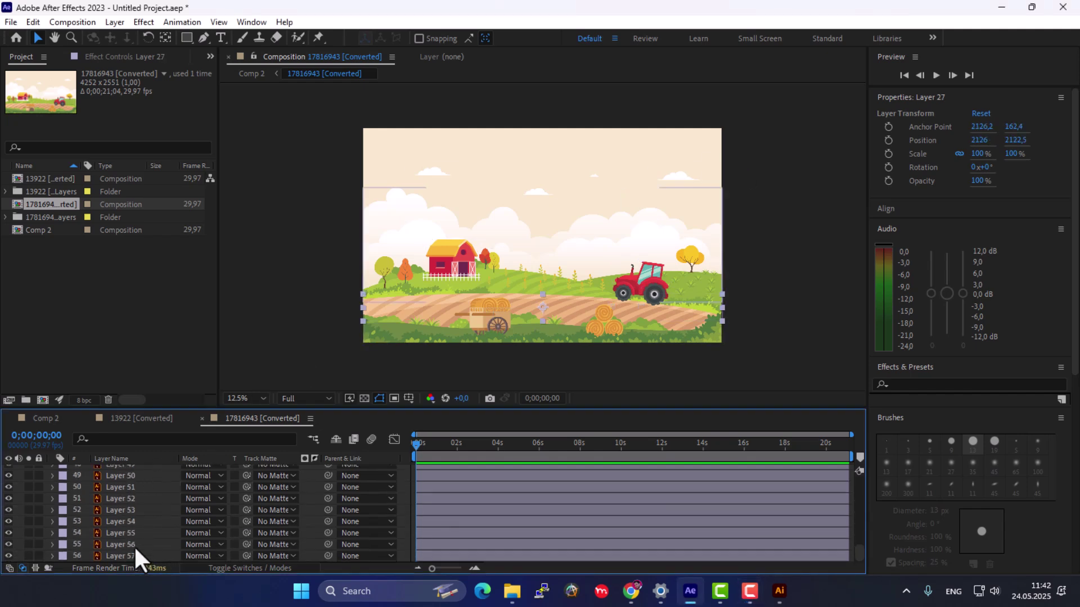
pyautogui.click(123, 530)
pyautogui.click(134, 520)
pyautogui.click(579, 245)
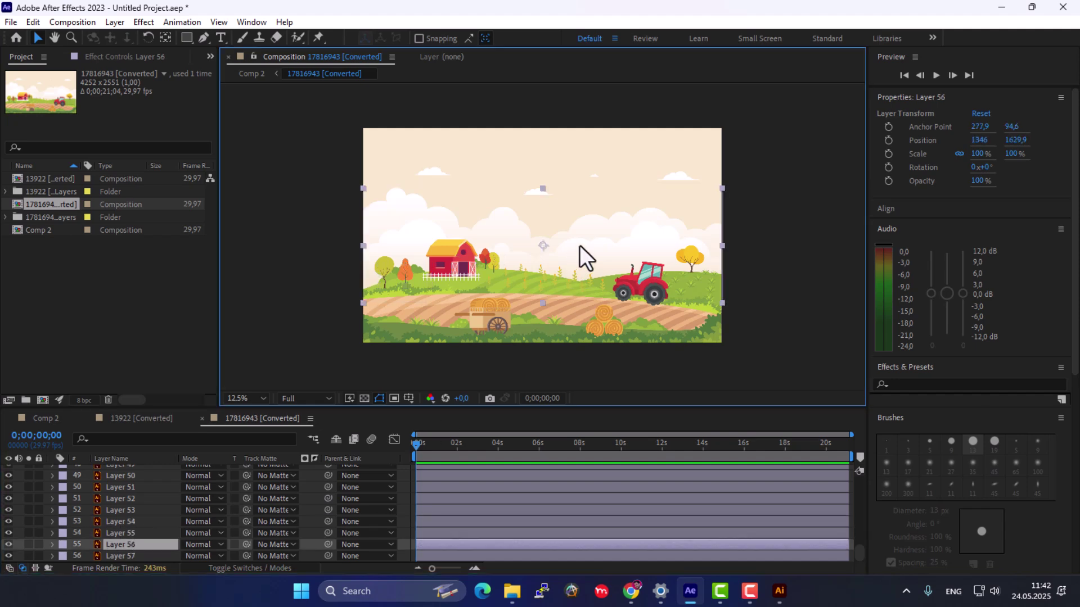
pyautogui.click(8, 543)
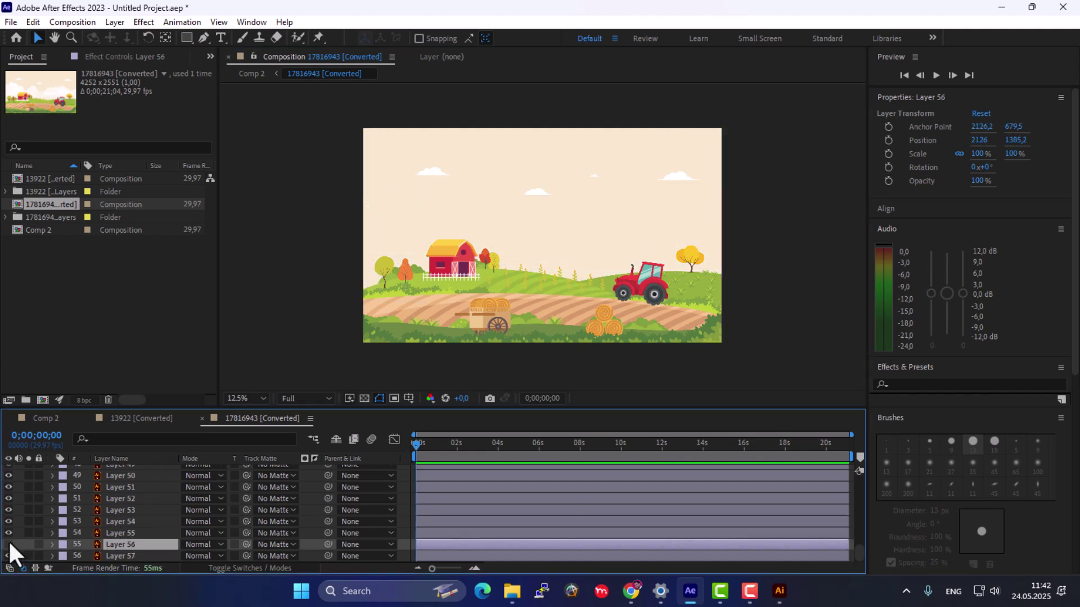
pyautogui.click(9, 543)
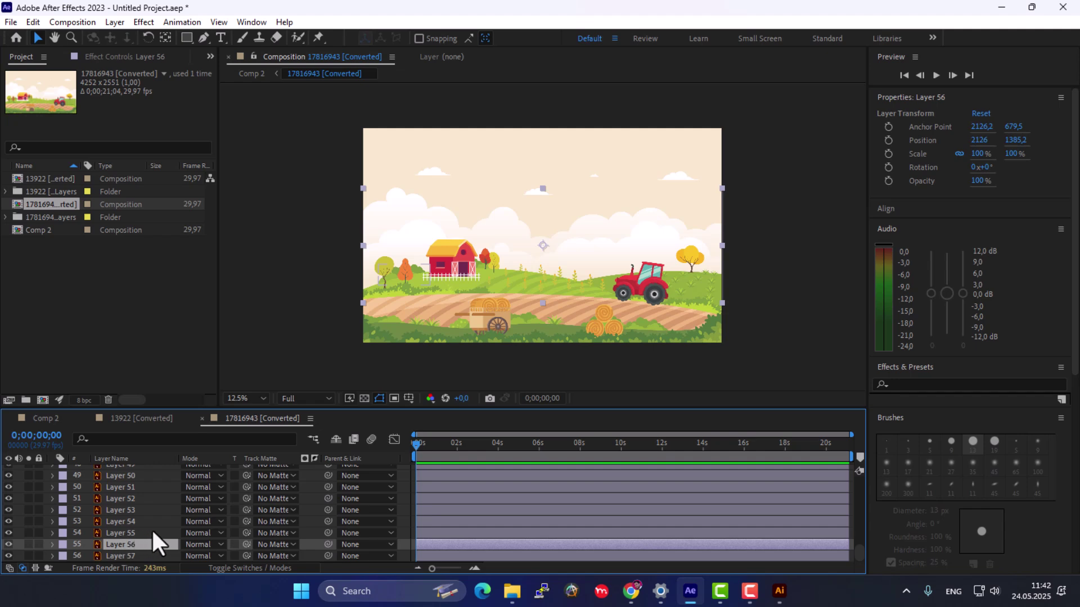
# Paste the two windmill layers directly above Layer 56 in the stack and select both of them.
pyautogui.keyDown('shift'); pyautogui.click(139, 555); pyautogui.keyUp('shift')
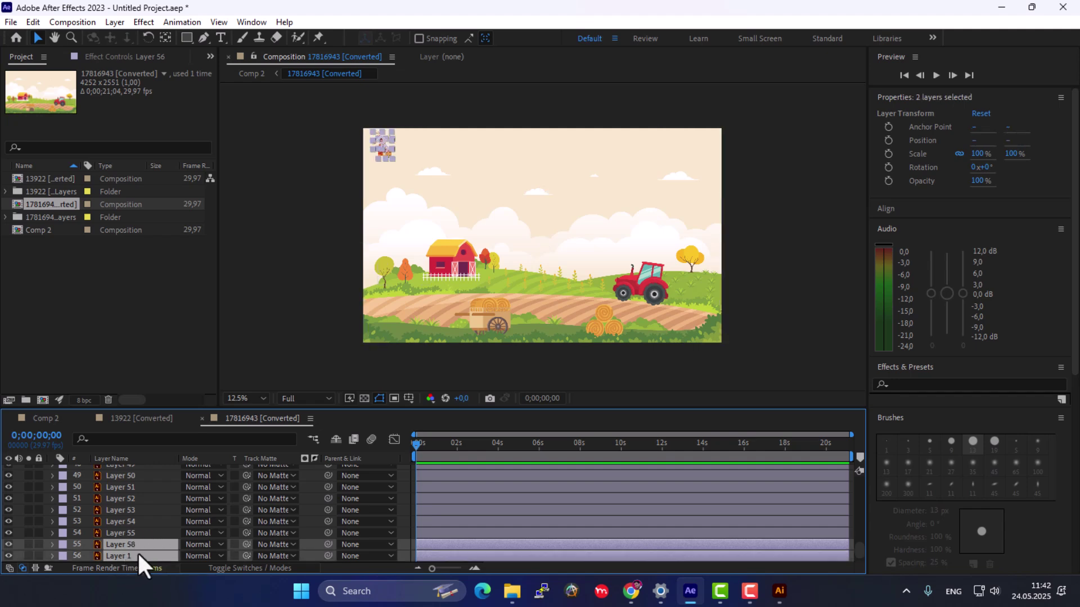
pyautogui.scroll(-2, 138, 556)
pyautogui.click(141, 535)
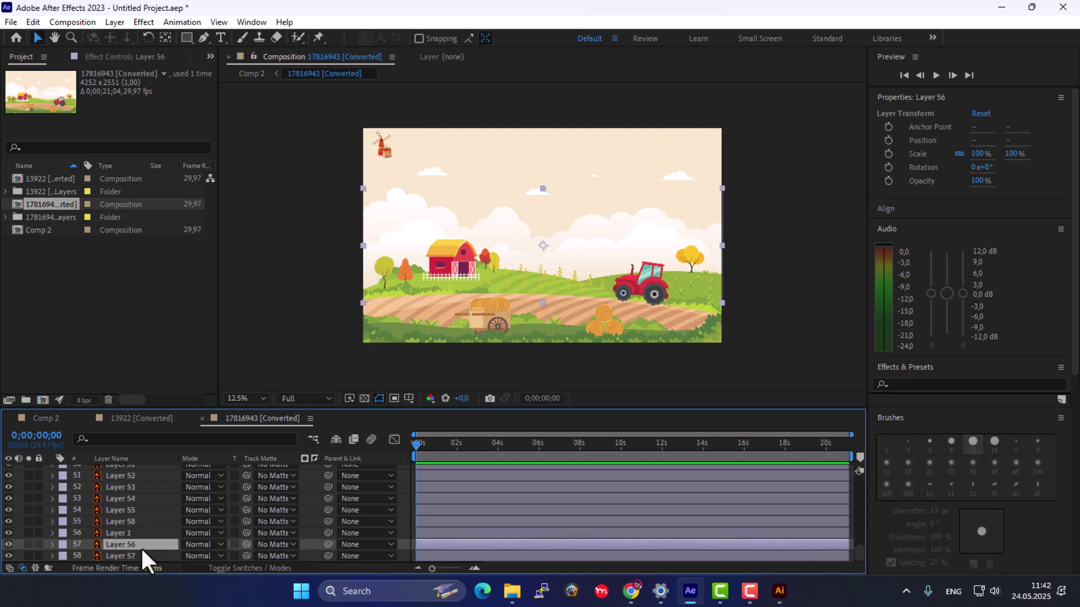
pyautogui.click(144, 521)
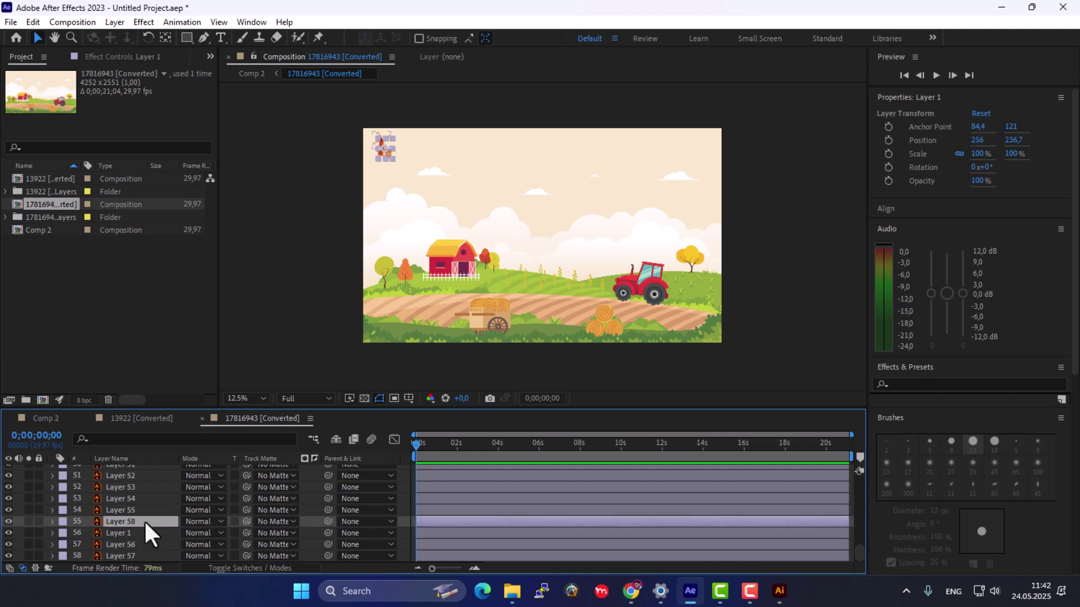
pyautogui.keyDown('shift'); pyautogui.click(144, 533); pyautogui.keyUp('shift')
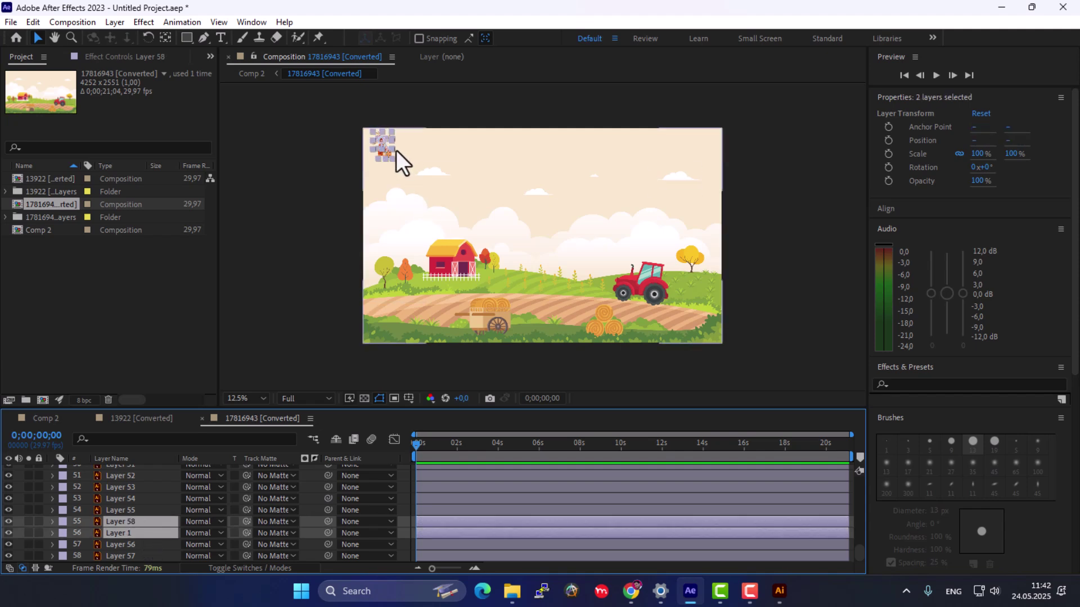
# Scale both windmill layers to about 468.7% and place them on the hill between the barn and the tractor.
pyautogui.moveTo(393, 147); pyautogui.dragTo(605, 262)
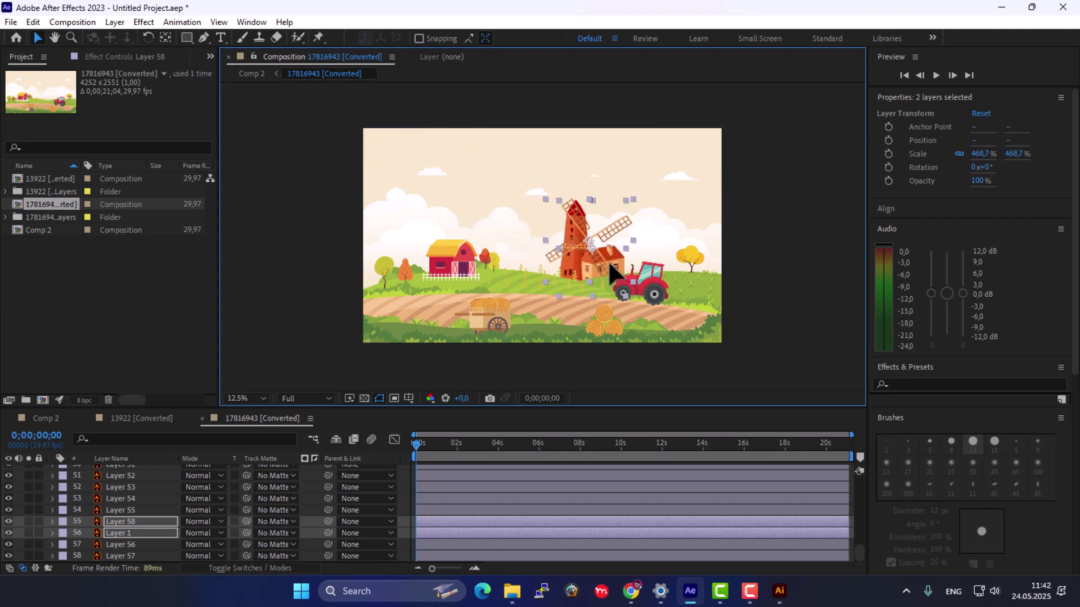
pyautogui.press('.')
pyautogui.press(',')
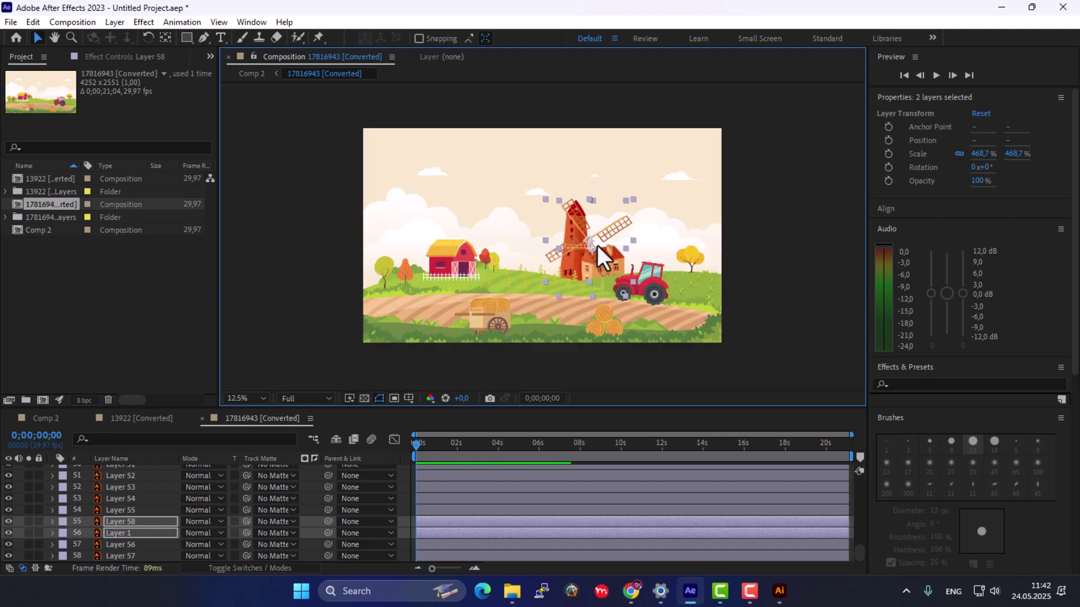
pyautogui.press('.')
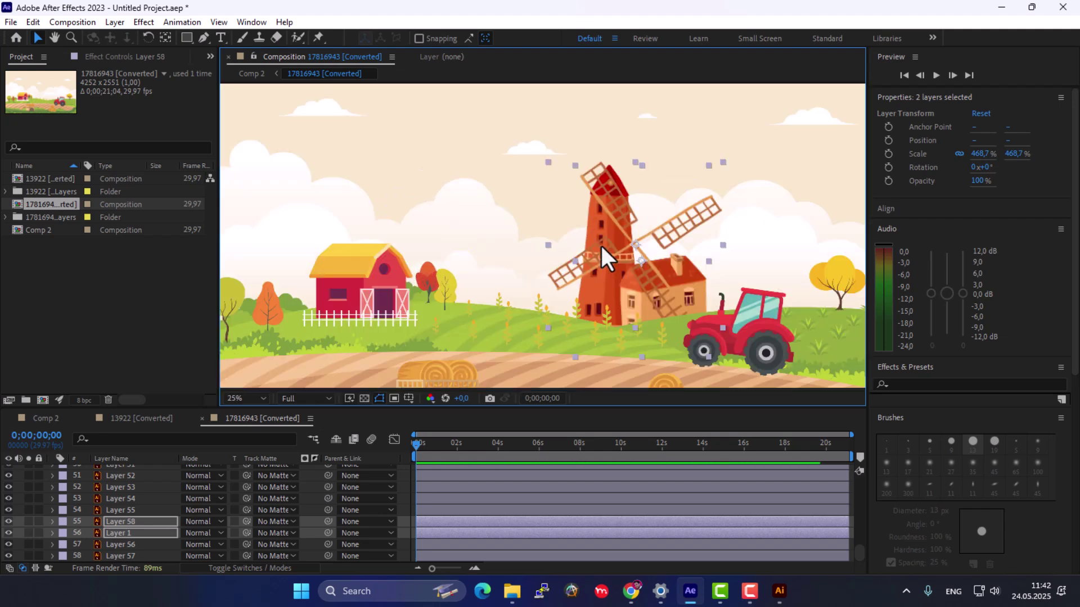
# Select the blades layer, Layer 58, and move it so its hub sits on the tower's red roof.
pyautogui.click(124, 534)
pyautogui.click(161, 499)
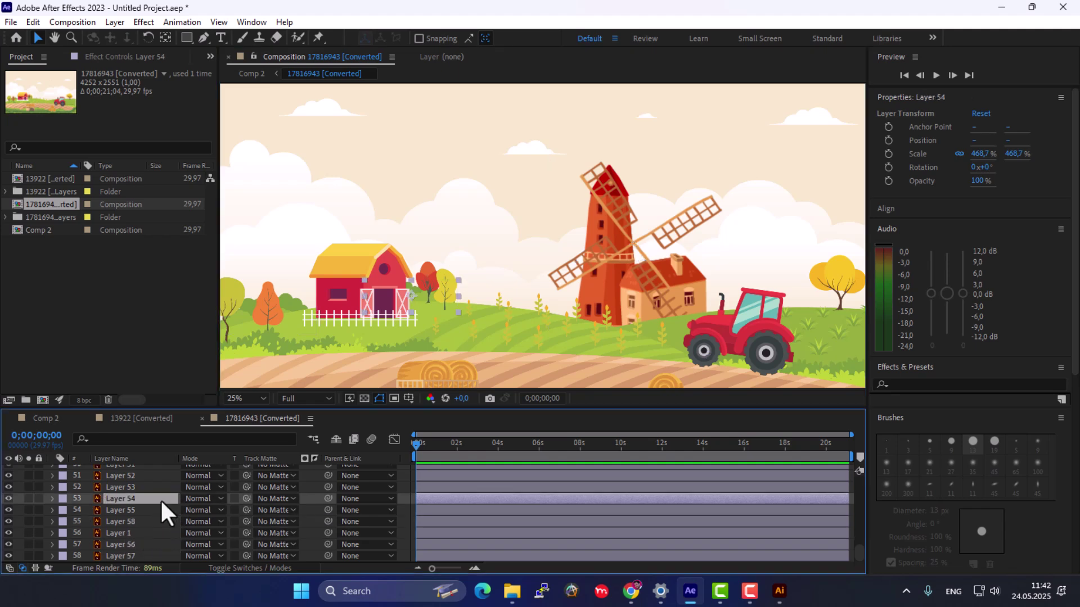
pyautogui.click(151, 518)
pyautogui.moveTo(639, 252); pyautogui.dragTo(636, 172)
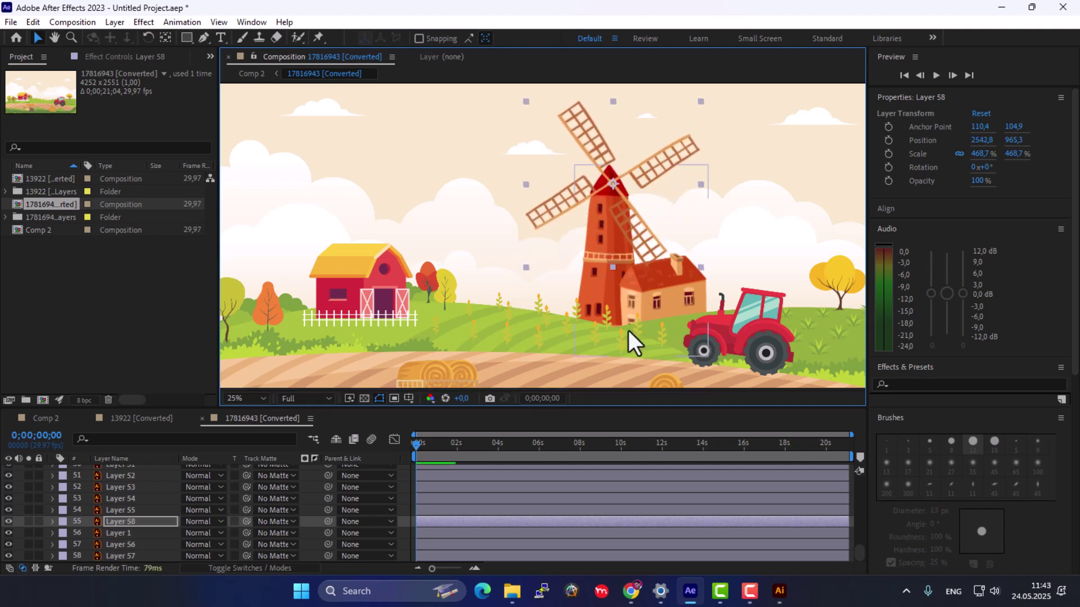
# Try to move the blades and tower layers higher in the layer stack, and undo the reordering.
pyautogui.click(127, 523)
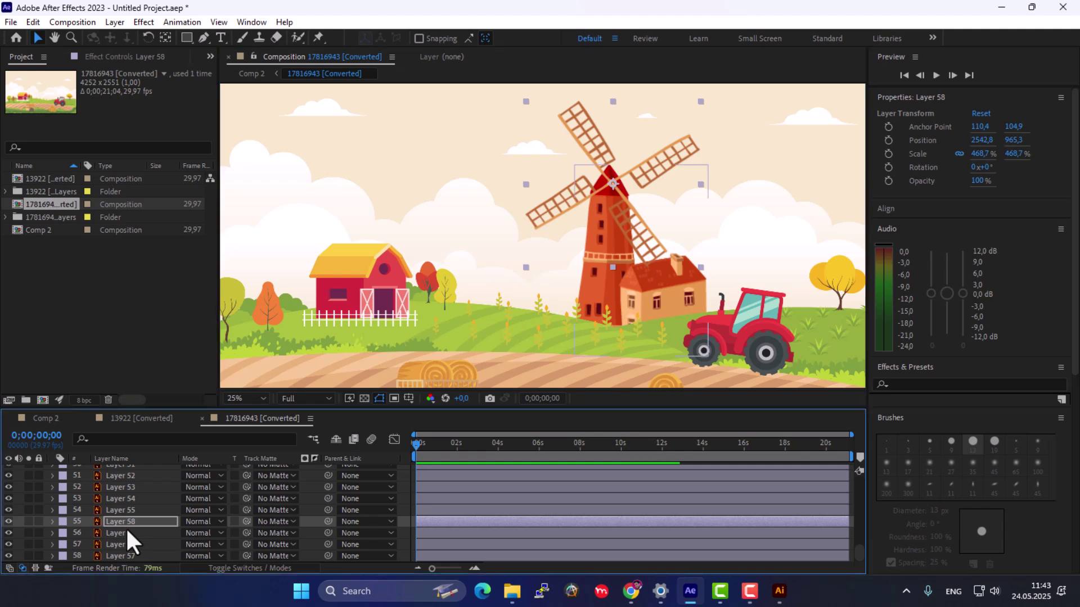
pyautogui.keyDown('ctrl'); pyautogui.click(130, 533); pyautogui.keyUp('ctrl')
pyautogui.moveTo(135, 527); pyautogui.dragTo(137, 465)
pyautogui.scroll(1, 136, 503)
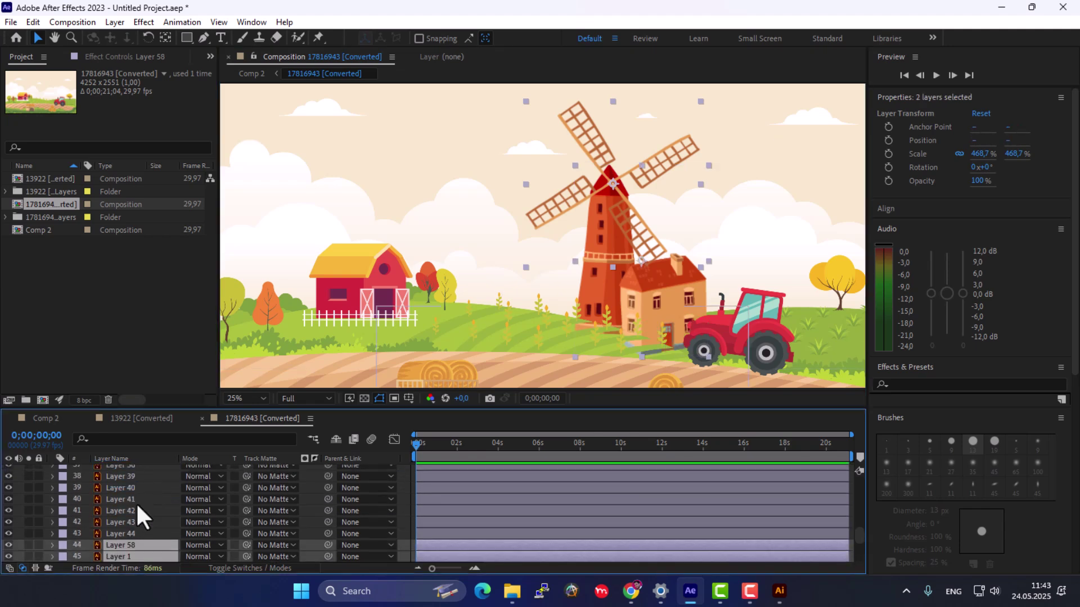
pyautogui.hotkey('ctrl', 'z')
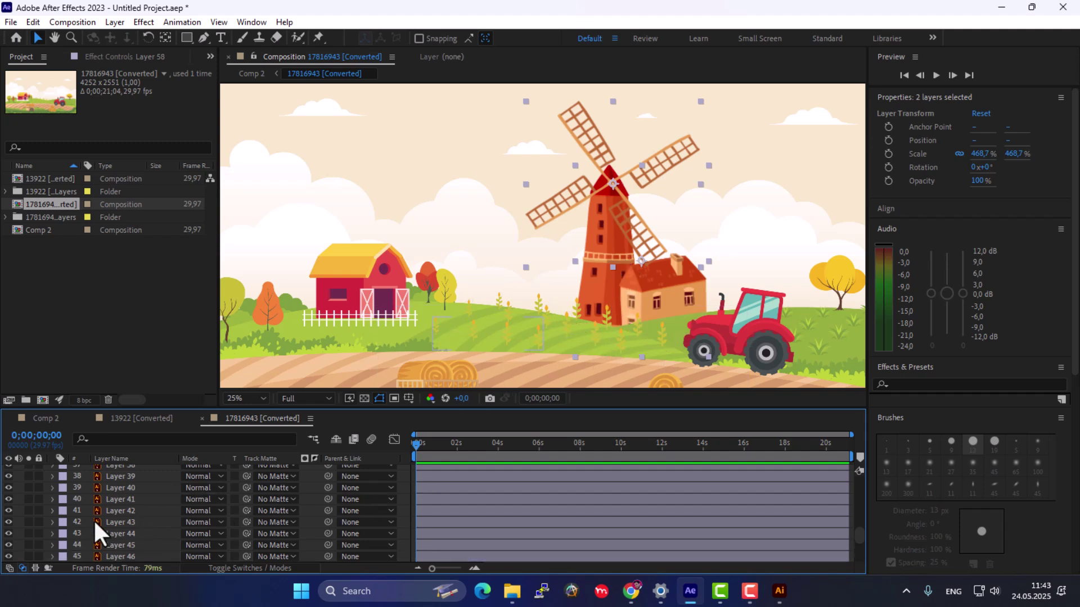
# Move the windmill closer to the barn, scale both its layers to about 335.2%, and reposition them on the hill.
pyautogui.scroll(-4, 94, 516)
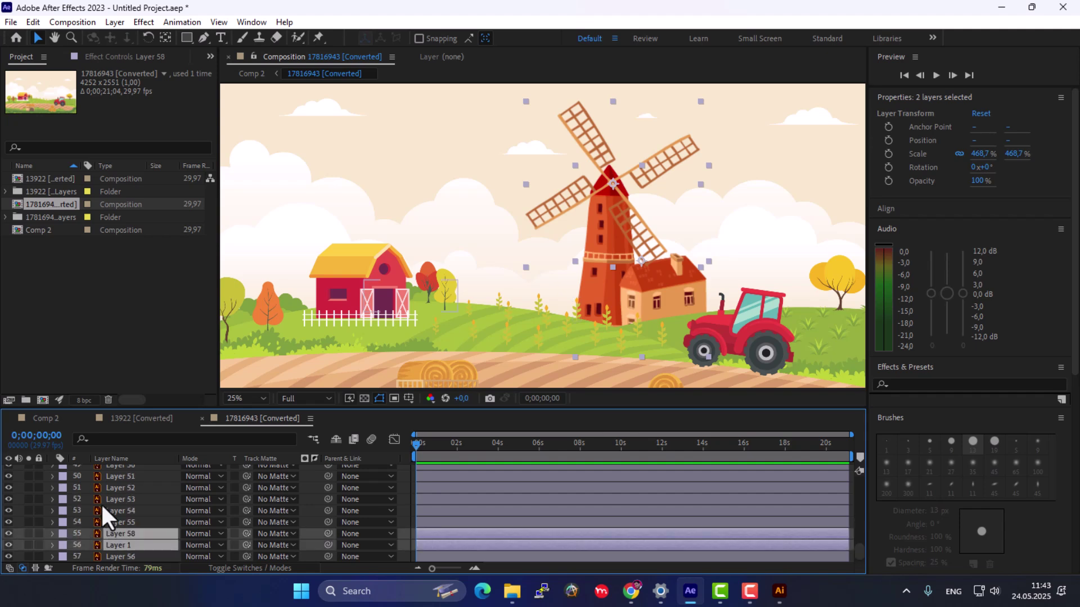
pyautogui.moveTo(619, 247); pyautogui.dragTo(590, 240)
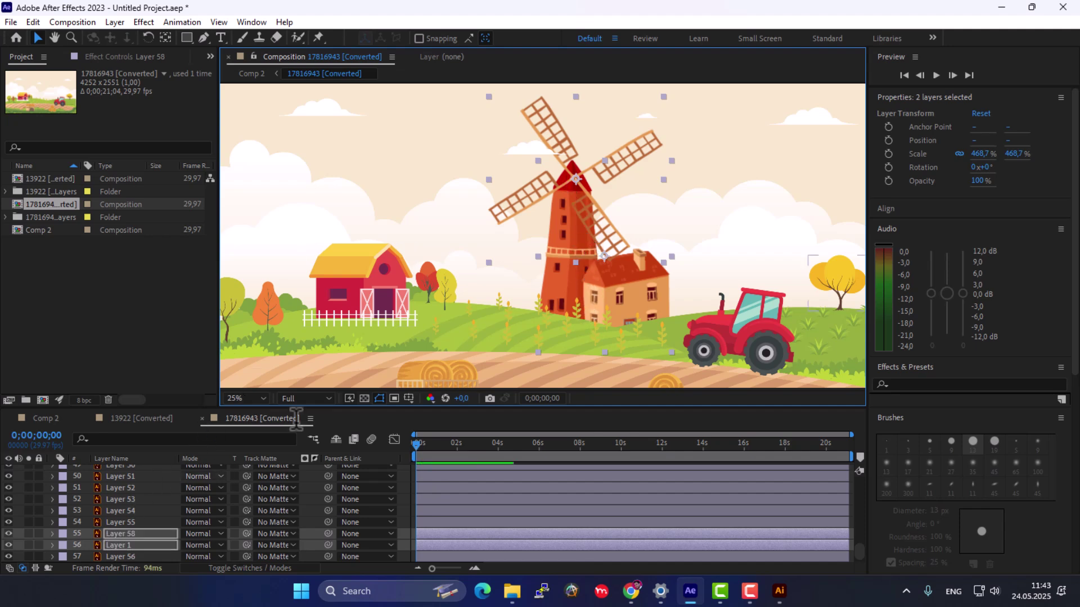
pyautogui.moveTo(491, 101); pyautogui.dragTo(519, 124)
pyautogui.moveTo(599, 213); pyautogui.dragTo(585, 231)
# Select only the blades layer and realign its hub with the tower's roof, at about position 2347.8, 1174.3.
pyautogui.click(131, 535)
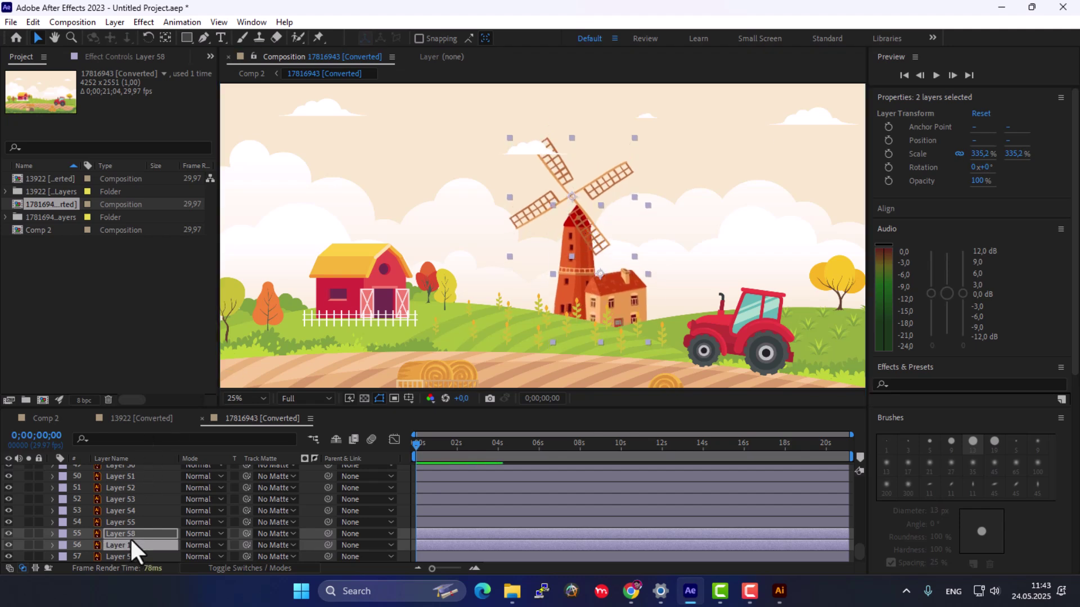
pyautogui.press('F2')
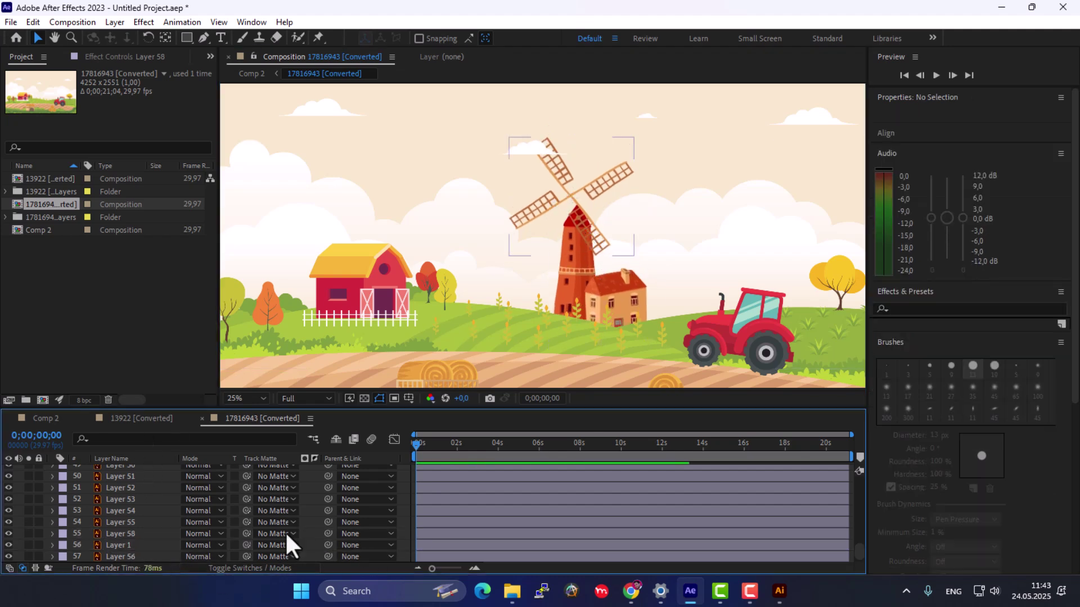
pyautogui.click(112, 534)
pyautogui.moveTo(592, 191); pyautogui.dragTo(599, 212)
pyautogui.press('/')
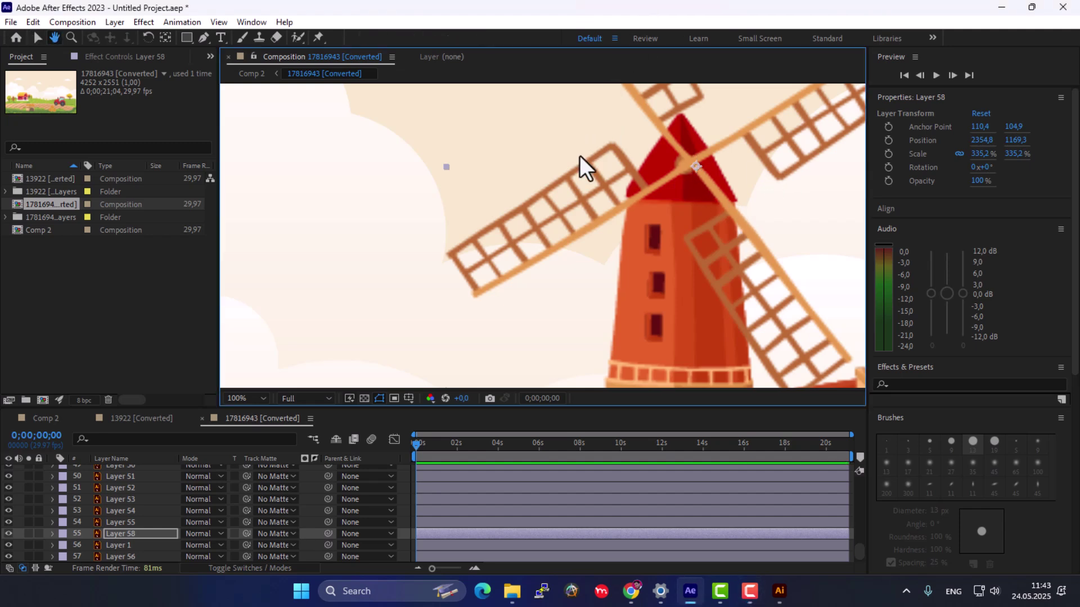
pyautogui.moveTo(579, 155); pyautogui.dragTo(422, 213)
pyautogui.moveTo(535, 231); pyautogui.dragTo(532, 235)
pyautogui.scroll(-9, 539, 241)
pyautogui.scroll(6, 538, 241)
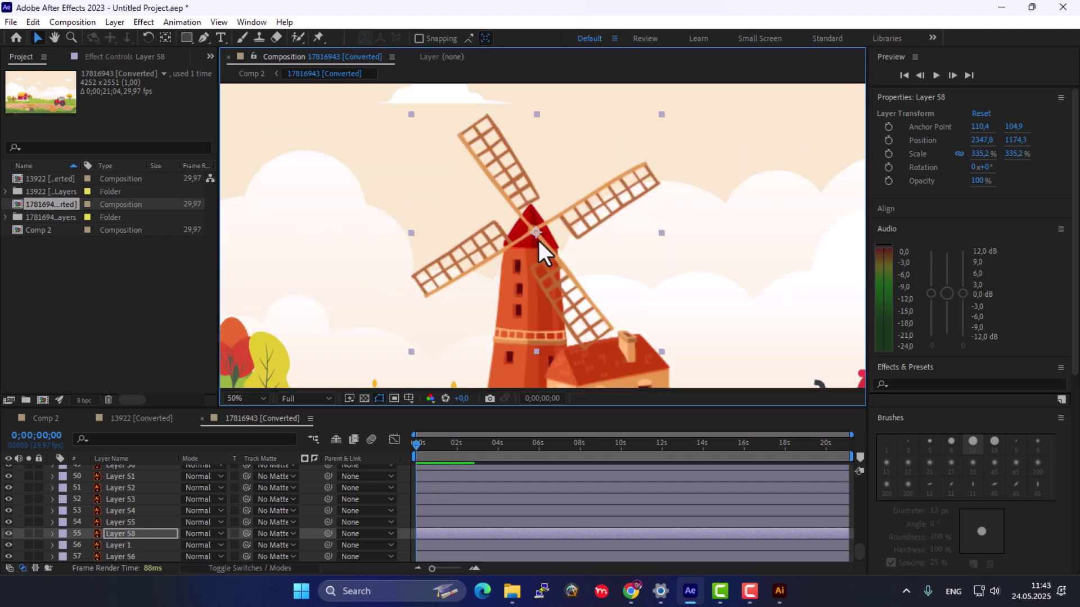
pyautogui.scroll(-2, 538, 241)
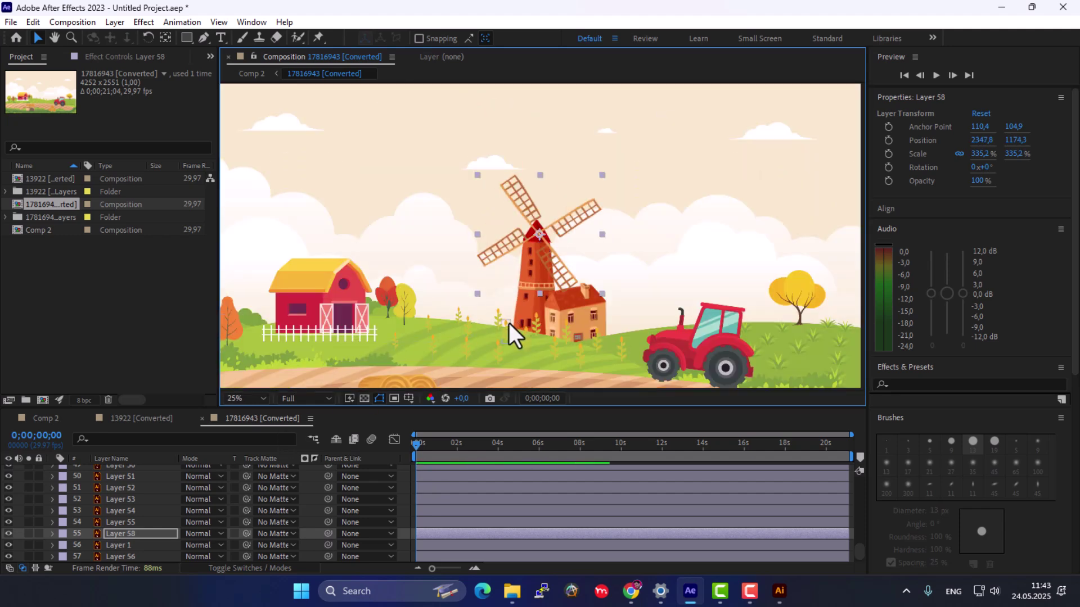
# Look through the upper part of the layer stack and view the commands available for Layer 2.
pyautogui.press('.')
pyautogui.press(',')
pyautogui.scroll(4, 127, 495)
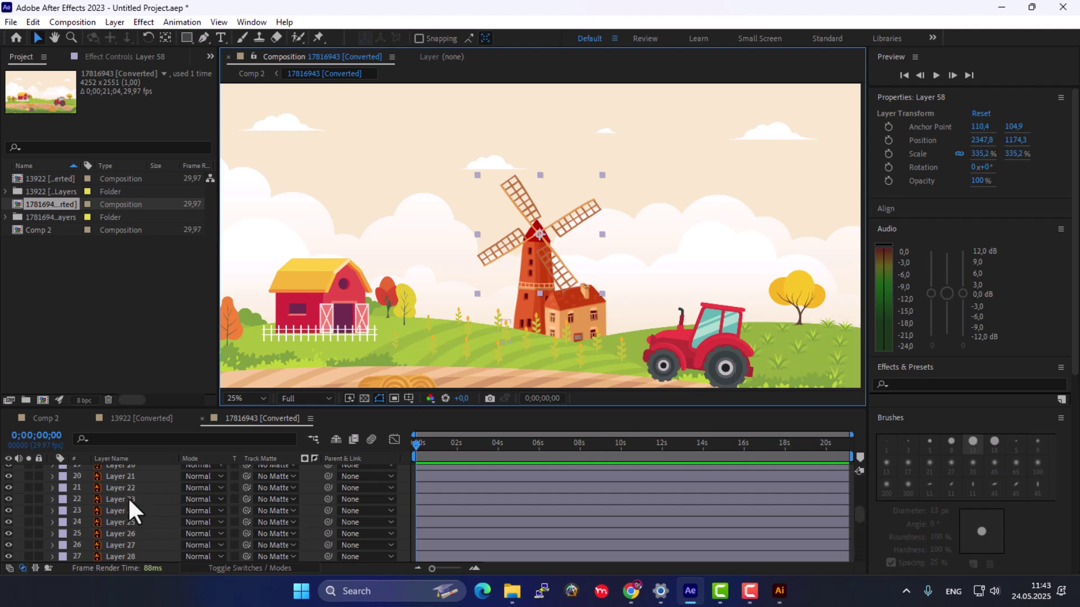
pyautogui.scroll(12, 128, 497)
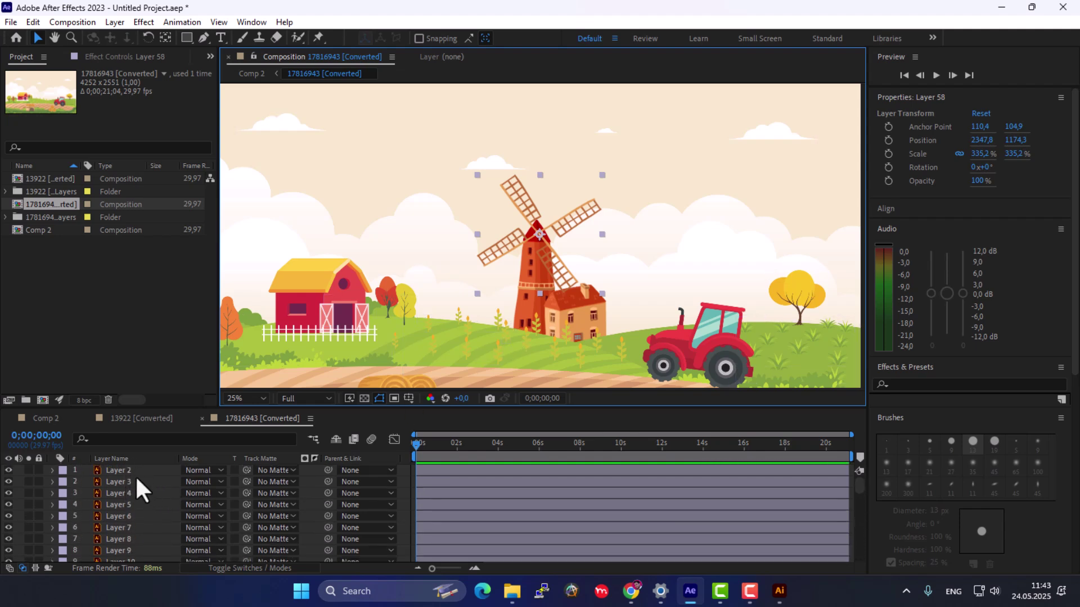
pyautogui.click(137, 471)
pyautogui.scroll(-2, 134, 498)
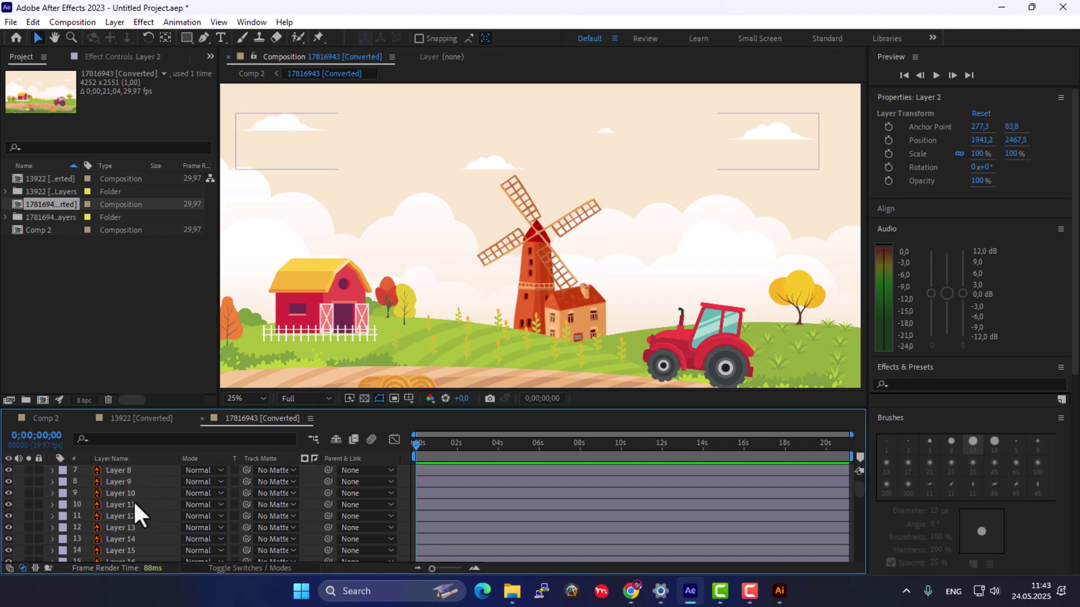
pyautogui.scroll(2, 123, 491)
pyautogui.rightClick(127, 471)
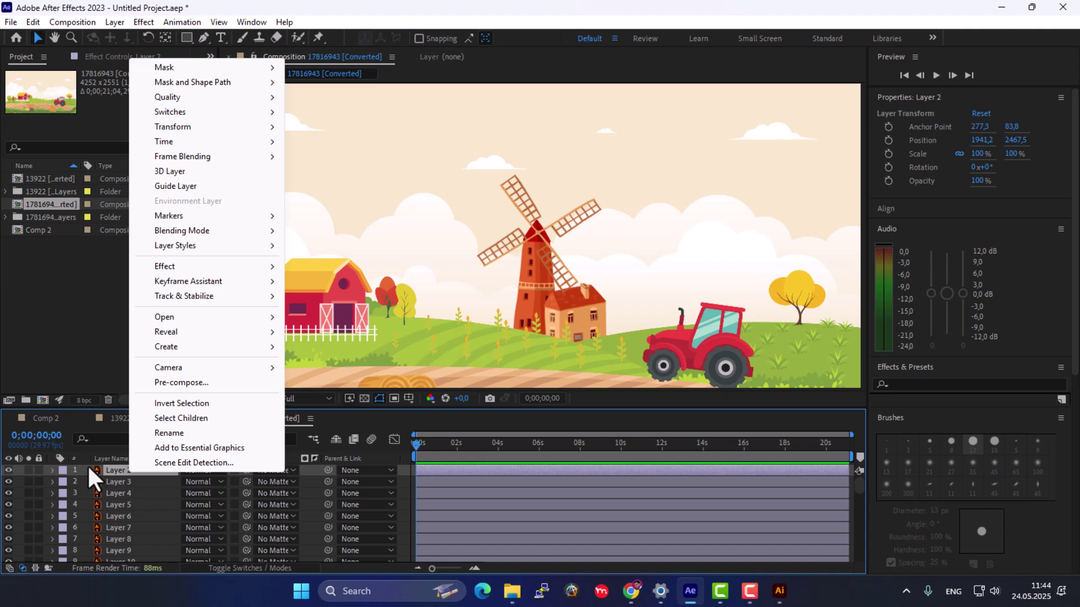
pyautogui.click(107, 512)
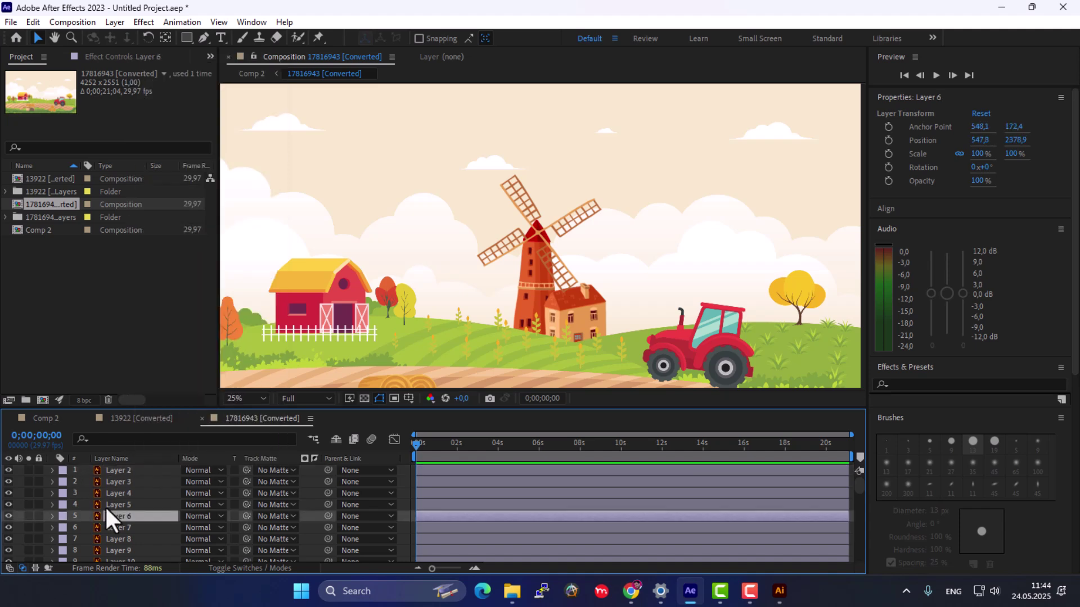